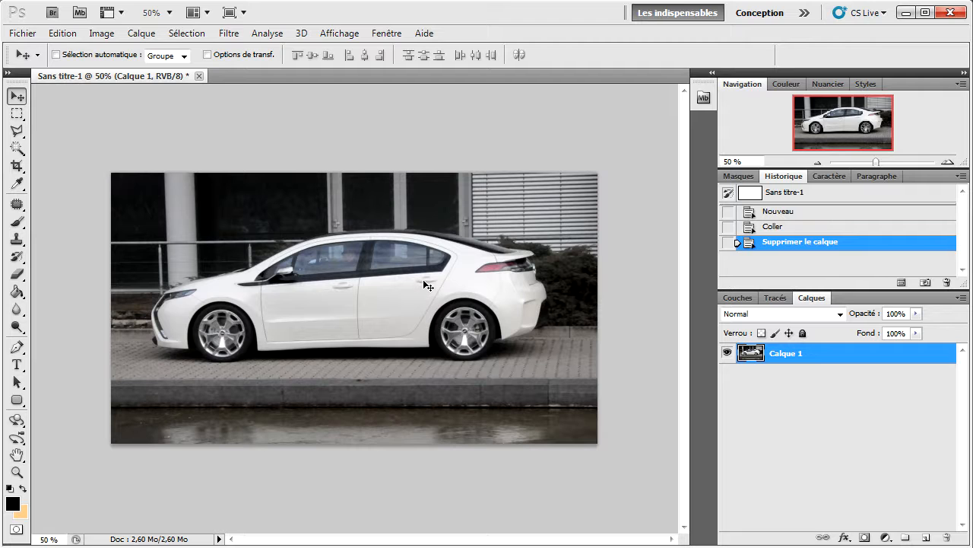
- Duplicate the Calque 1 layer containing the car photo
{"action": "left_click", "coordinate": [946, 162]}
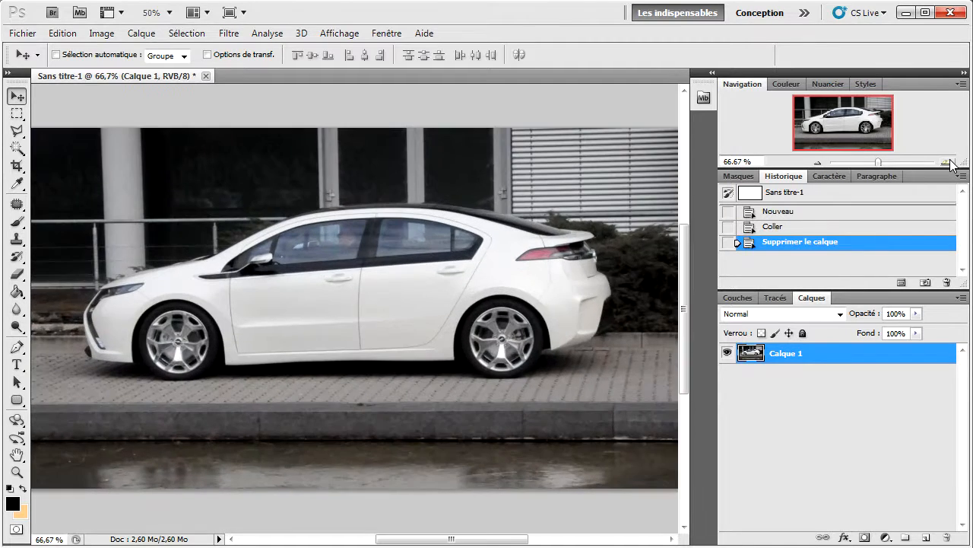
{"action": "left_click", "coordinate": [945, 162]}
{"action": "left_click", "coordinate": [950, 162]}
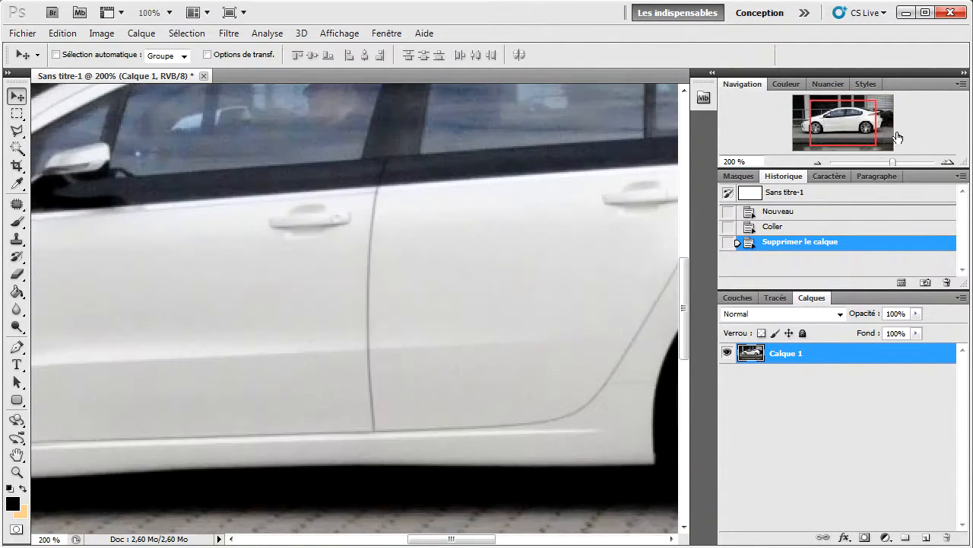
{"action": "left_click_drag", "start_coordinate": [847, 124], "coordinate": [819, 129]}
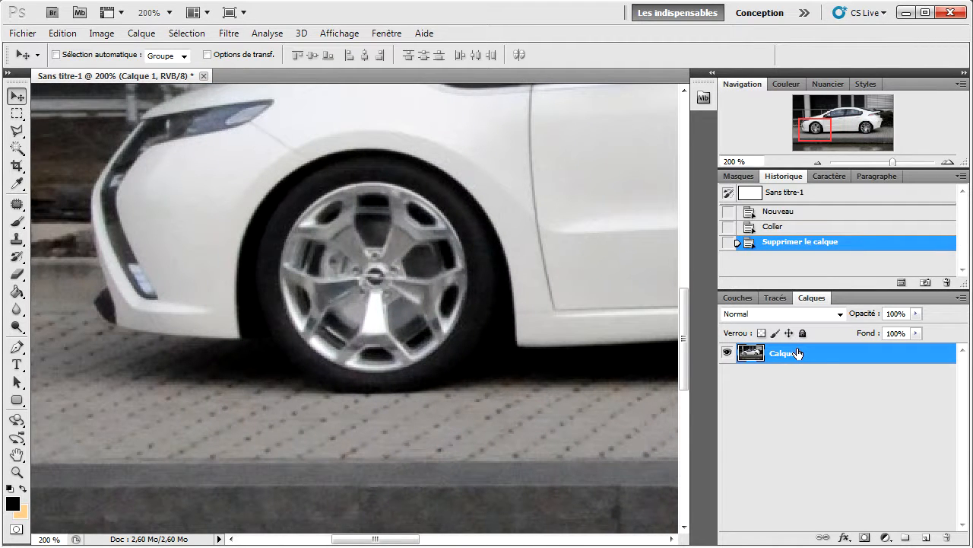
{"action": "key", "text": "ctrl+j"}
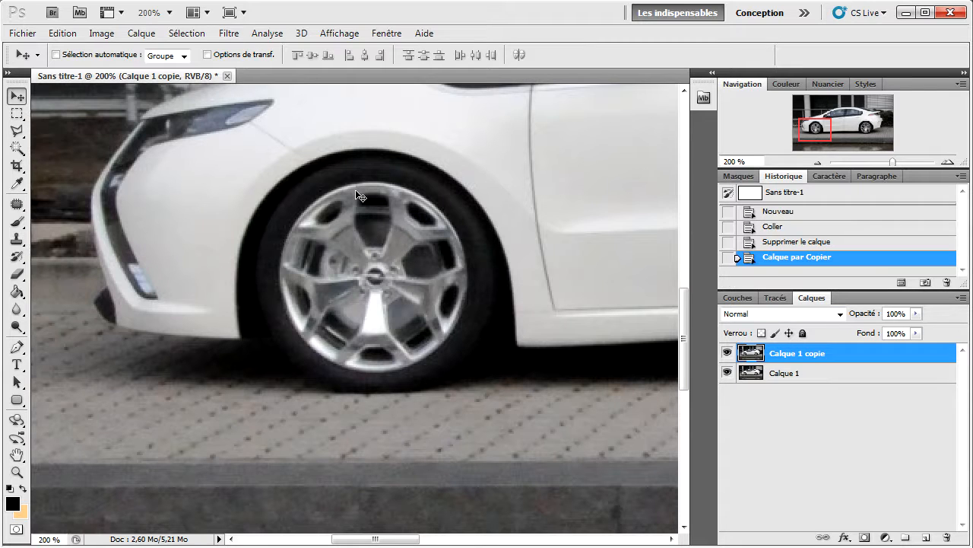
- Remove the front door handle with the Patch tool, using clean bodywork beside it as the source, and deselect
{"action": "left_click_drag", "start_coordinate": [811, 125], "coordinate": [838, 120]}
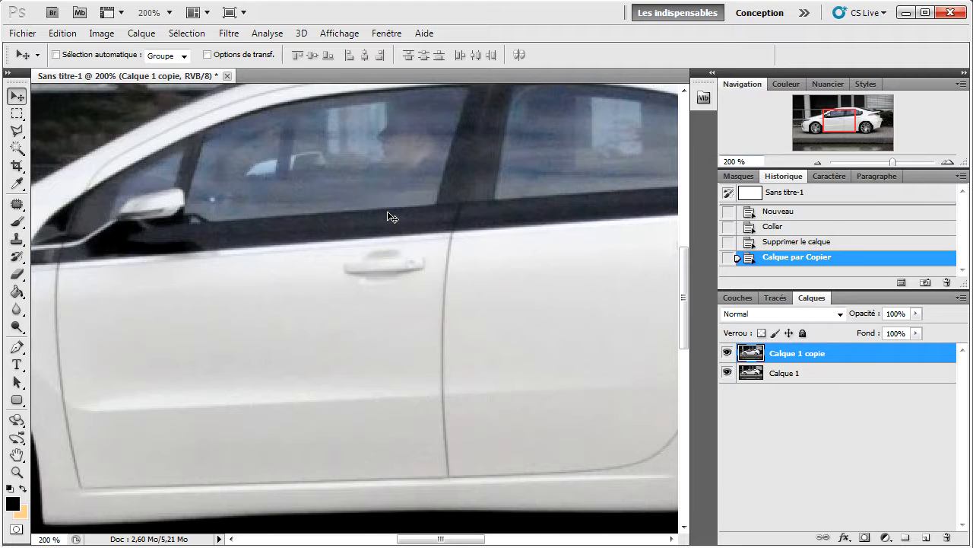
{"action": "left_click", "coordinate": [17, 204]}
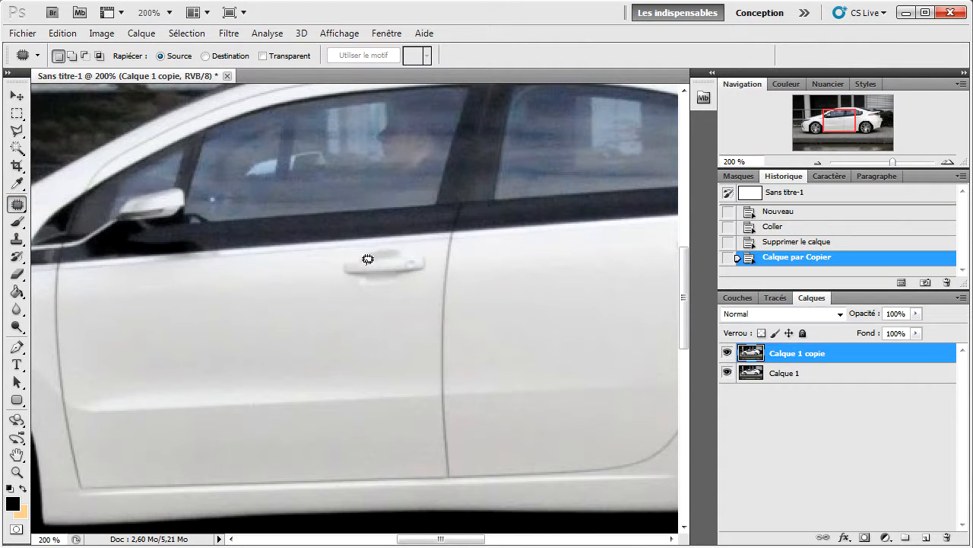
{"action": "mouse_move", "coordinate": [424, 245]}
{"action": "left_mouse_down"}
{"action": "mouse_move", "coordinate": [375, 241]}
{"action": "mouse_move", "coordinate": [342, 259]}
{"action": "mouse_move", "coordinate": [345, 281]}
{"action": "mouse_move", "coordinate": [402, 287]}
{"action": "mouse_move", "coordinate": [421, 274]}
{"action": "mouse_move", "coordinate": [430, 248]}
{"action": "left_mouse_up"}
{"action": "left_click_drag", "start_coordinate": [380, 275], "coordinate": [280, 286]}
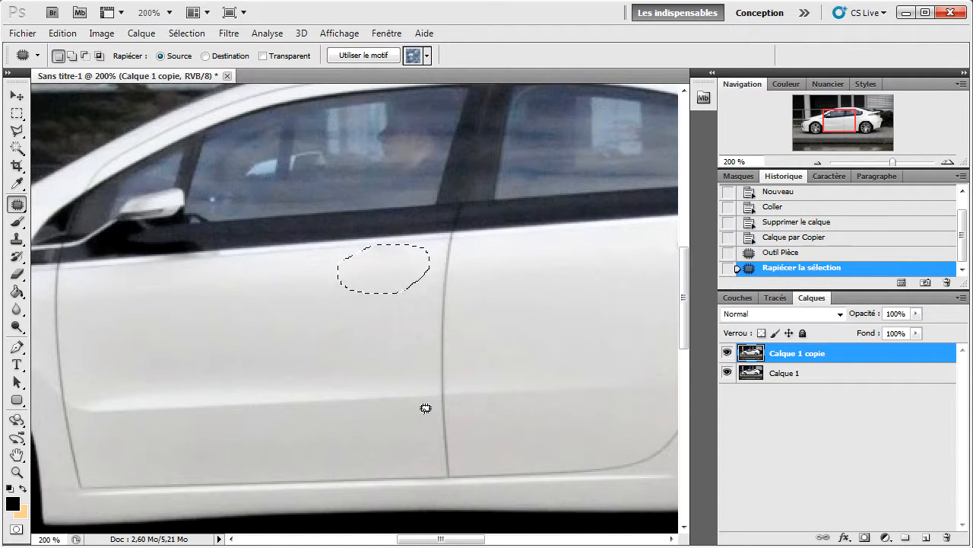
{"action": "key", "text": "ctrl+d"}
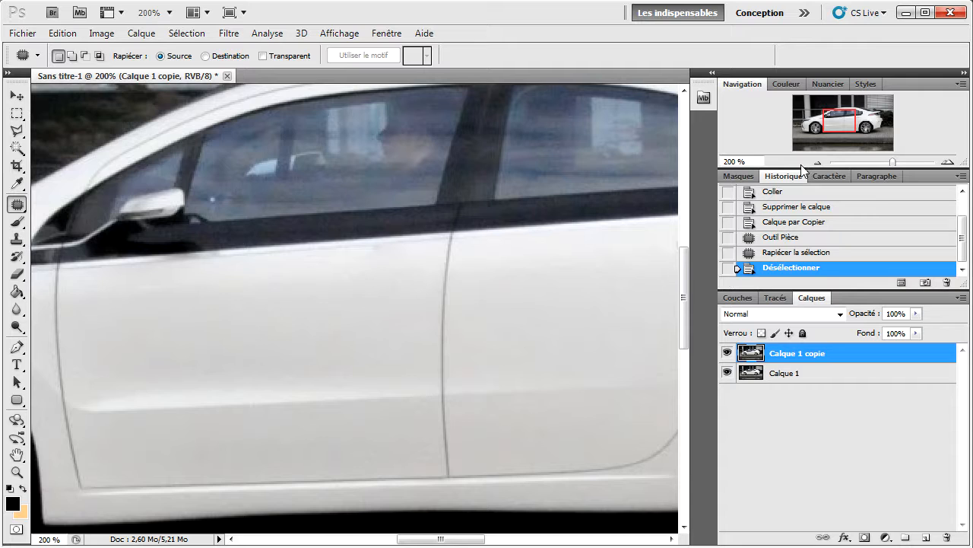
- Patch out the rear door handle with clean bodywork from the same door and deselect
{"action": "left_click_drag", "start_coordinate": [840, 125], "coordinate": [855, 122]}
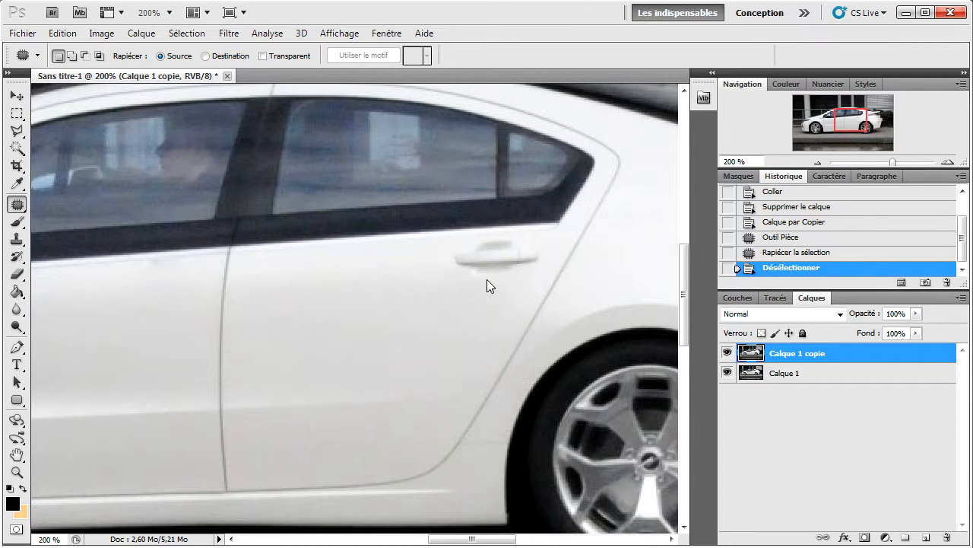
{"action": "mouse_move", "coordinate": [540, 241]}
{"action": "left_mouse_down"}
{"action": "mouse_move", "coordinate": [507, 226]}
{"action": "mouse_move", "coordinate": [463, 231]}
{"action": "mouse_move", "coordinate": [449, 272]}
{"action": "mouse_move", "coordinate": [486, 281]}
{"action": "mouse_move", "coordinate": [535, 263]}
{"action": "mouse_move", "coordinate": [546, 251]}
{"action": "mouse_move", "coordinate": [539, 236]}
{"action": "left_mouse_up"}
{"action": "left_click_drag", "start_coordinate": [479, 265], "coordinate": [403, 261]}
{"action": "key", "text": "ctrl+d"}
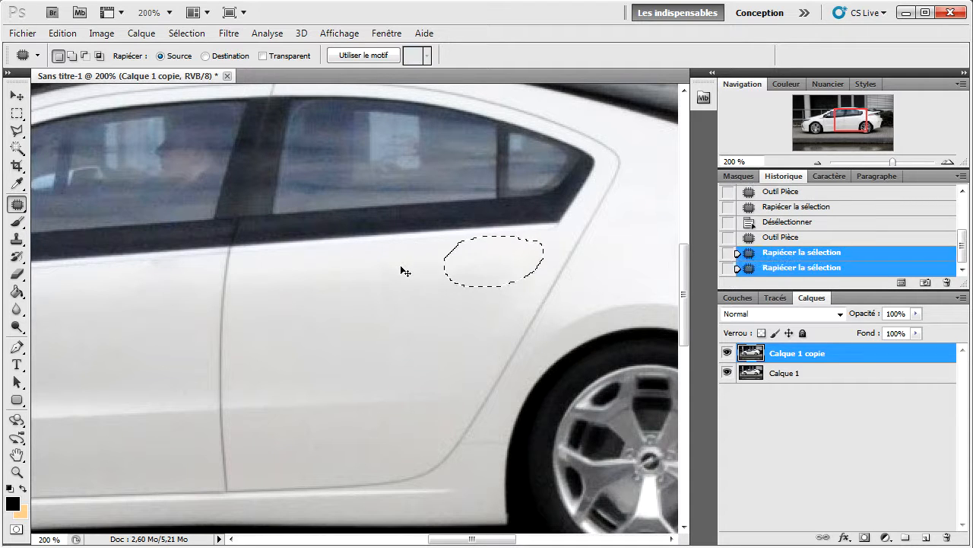
- Outline the glass of the front door window with the Polygonal Lasso, following the edge of its dark frame
{"action": "left_click", "coordinate": [818, 163]}
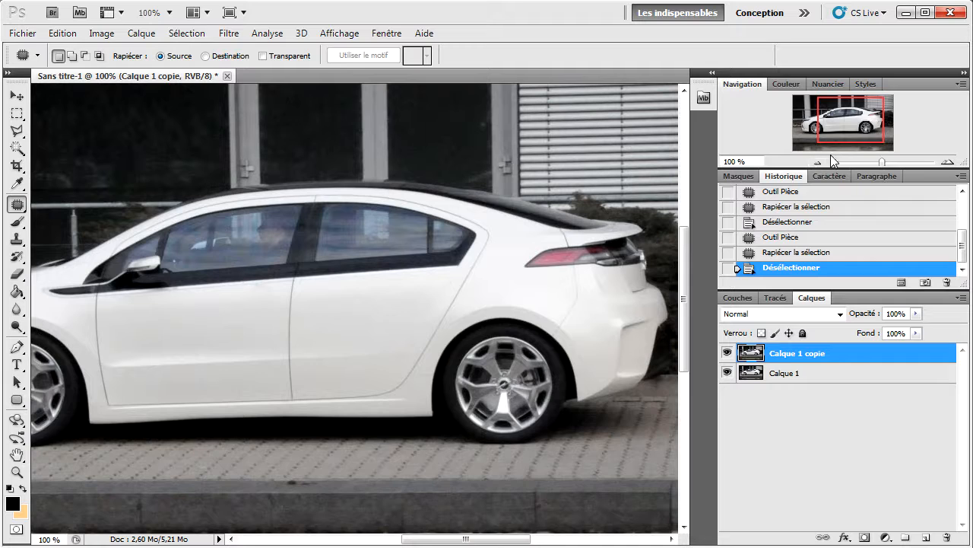
{"action": "mouse_move", "coordinate": [842, 128]}
{"action": "left_mouse_down"}
{"action": "mouse_move", "coordinate": [822, 128]}
{"action": "mouse_move", "coordinate": [835, 128]}
{"action": "left_mouse_up"}
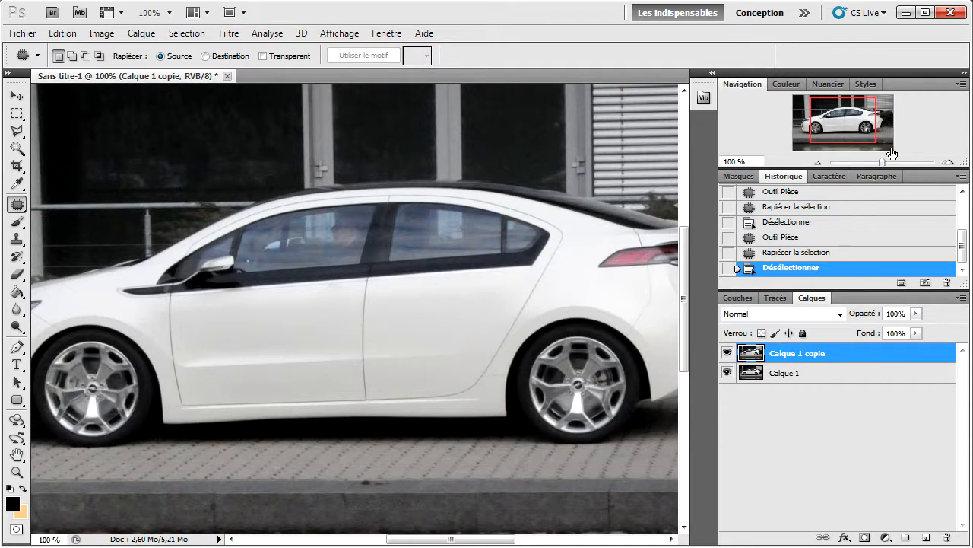
{"action": "left_click", "coordinate": [947, 162]}
{"action": "left_click_drag", "start_coordinate": [837, 117], "coordinate": [836, 117]}
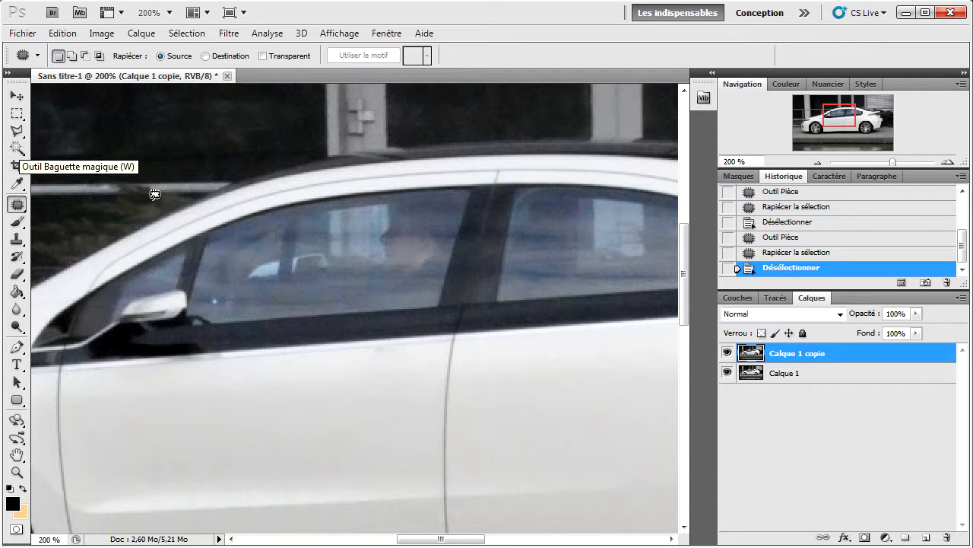
{"action": "left_click", "coordinate": [16, 133]}
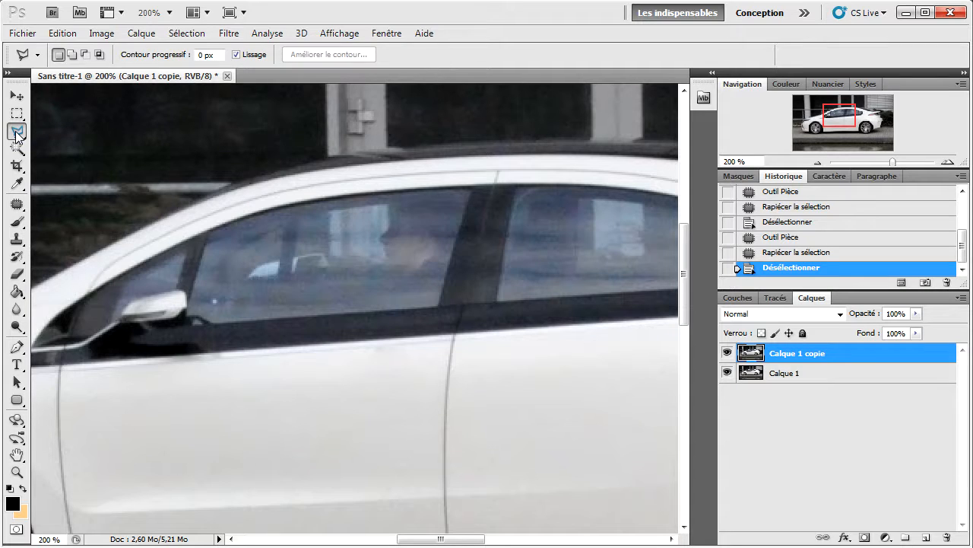
{"action": "left_click", "coordinate": [947, 162]}
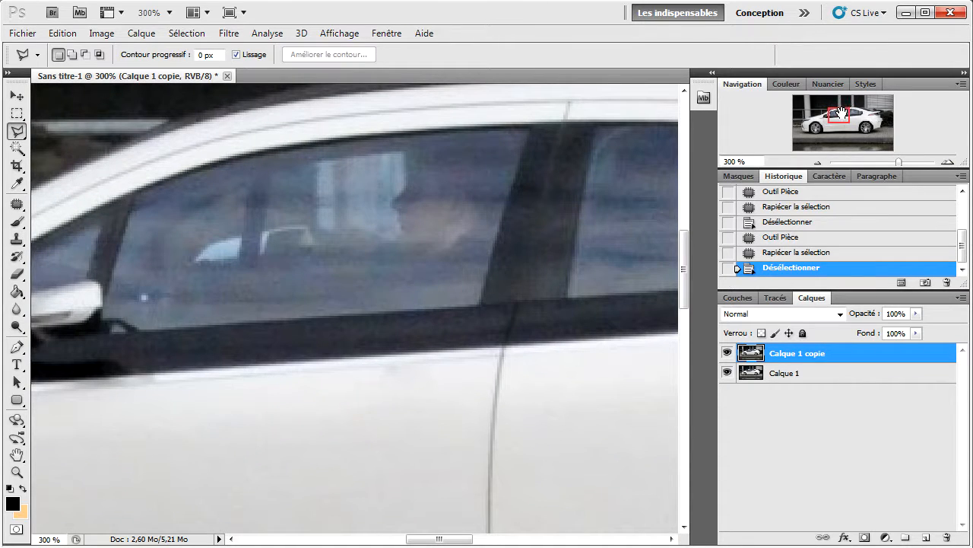
{"action": "left_click_drag", "start_coordinate": [840, 115], "coordinate": [841, 111]}
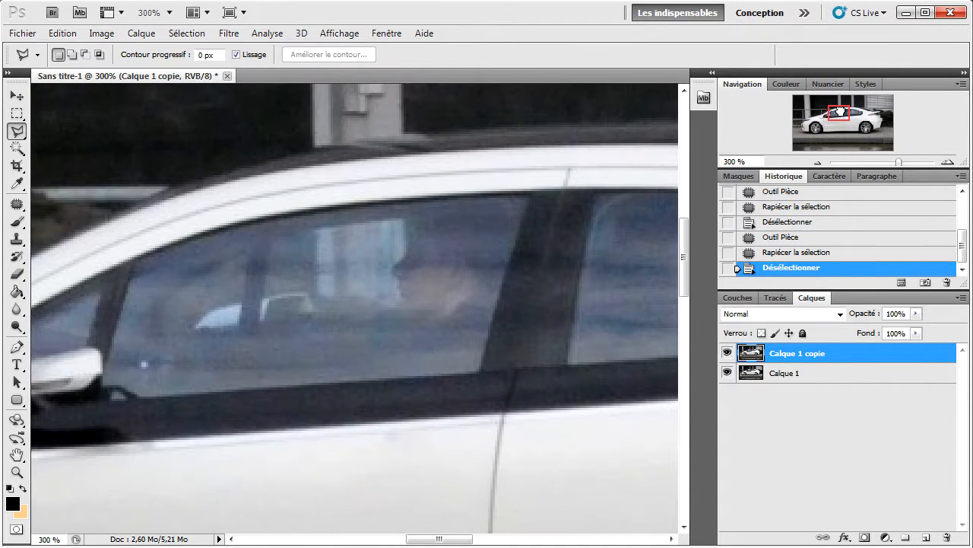
{"action": "left_click", "coordinate": [101, 377]}
{"action": "left_click", "coordinate": [100, 397]}
{"action": "left_click", "coordinate": [478, 371]}
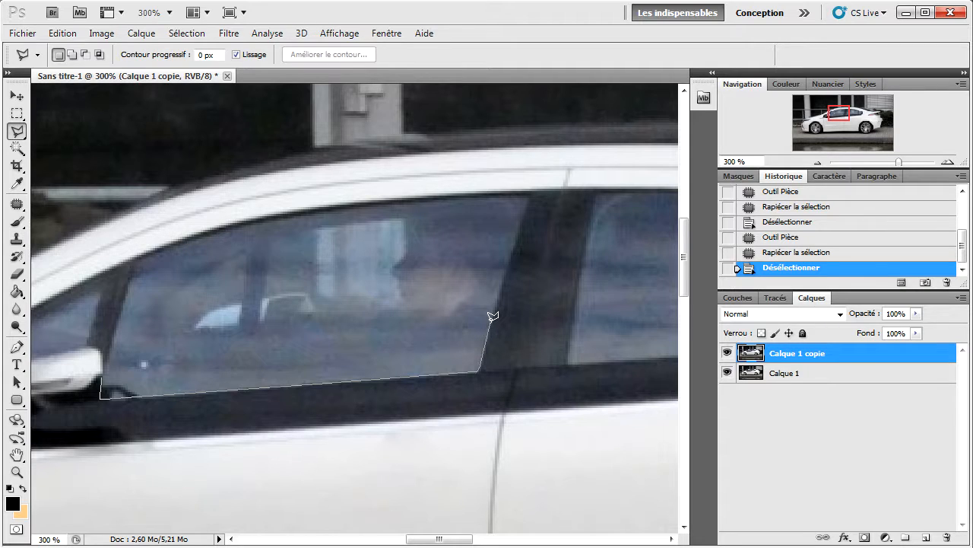
{"action": "left_click", "coordinate": [530, 195]}
{"action": "left_click", "coordinate": [366, 200]}
{"action": "left_click", "coordinate": [313, 205]}
{"action": "double_click", "coordinate": [105, 368]}
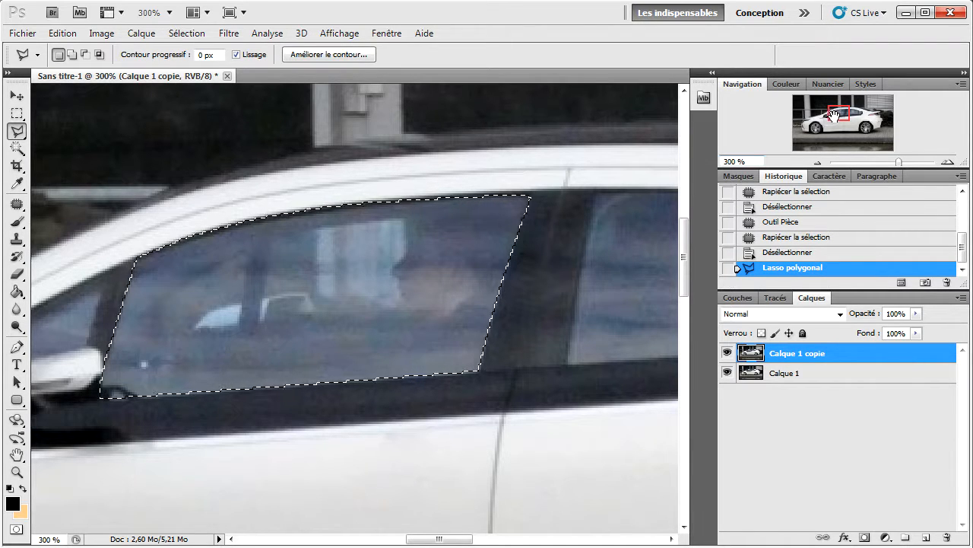
- Add the car's remaining side windows to the selection, including the rounded lower corner of the rear quarter window
{"action": "left_click_drag", "start_coordinate": [839, 114], "coordinate": [852, 113]}
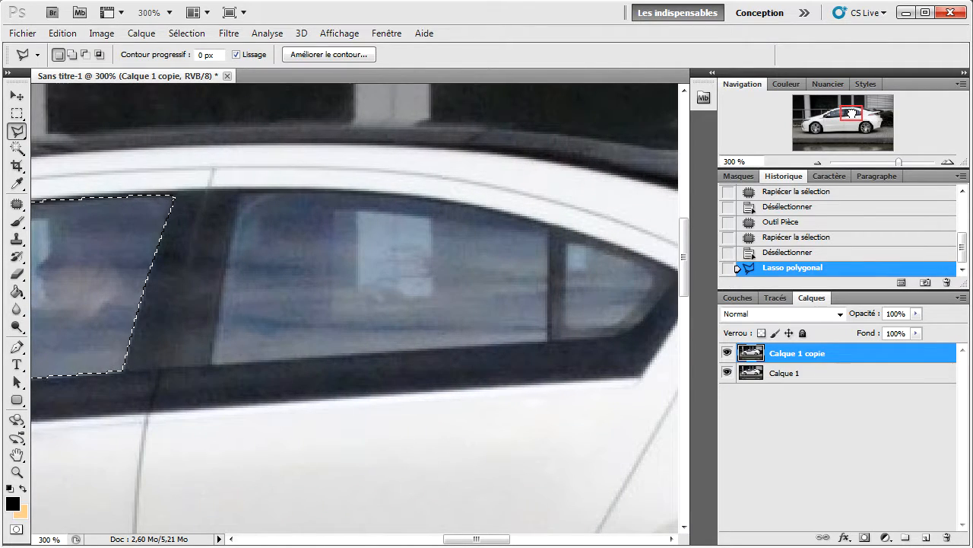
{"action": "left_click", "coordinate": [234, 202]}
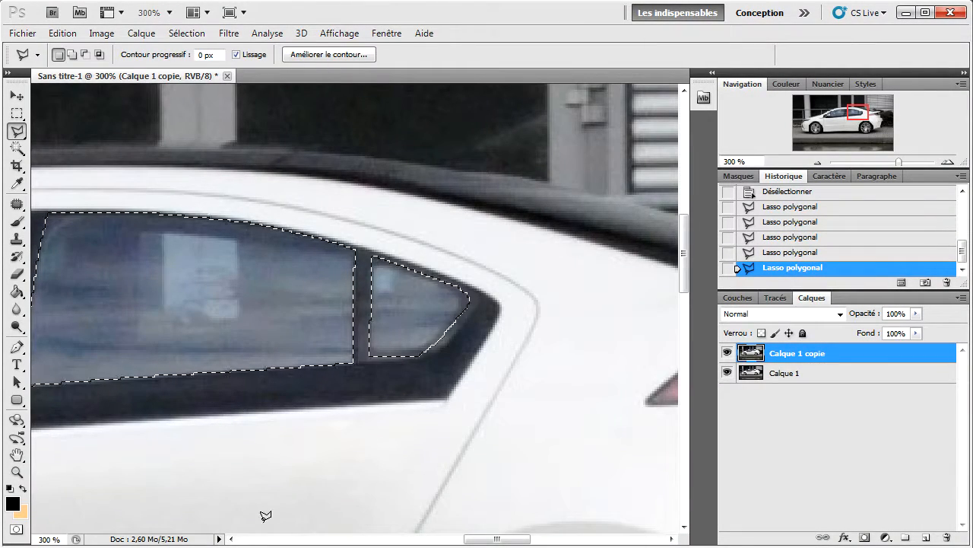
{"action": "left_click_drag", "start_coordinate": [508, 539], "coordinate": [537, 539]}
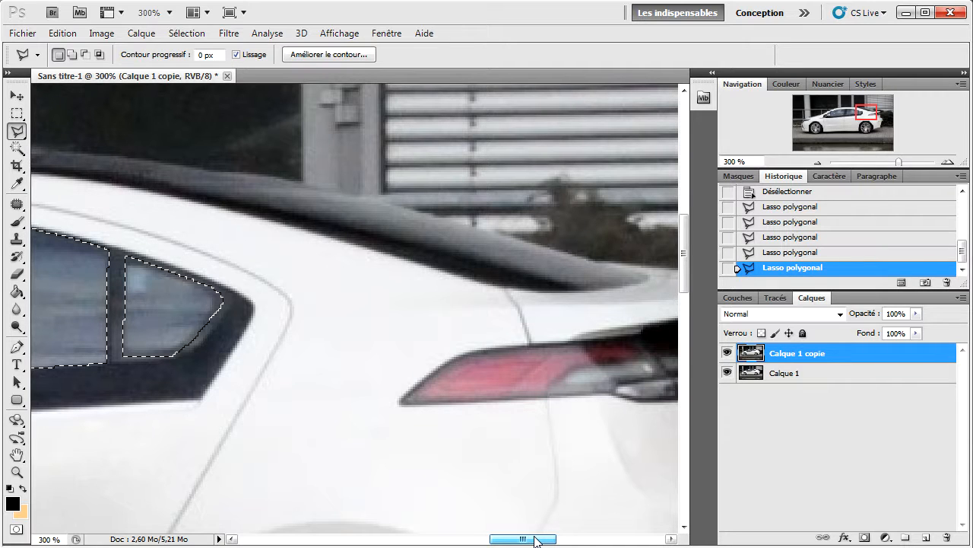
{"action": "left_click_drag", "start_coordinate": [535, 540], "coordinate": [503, 539]}
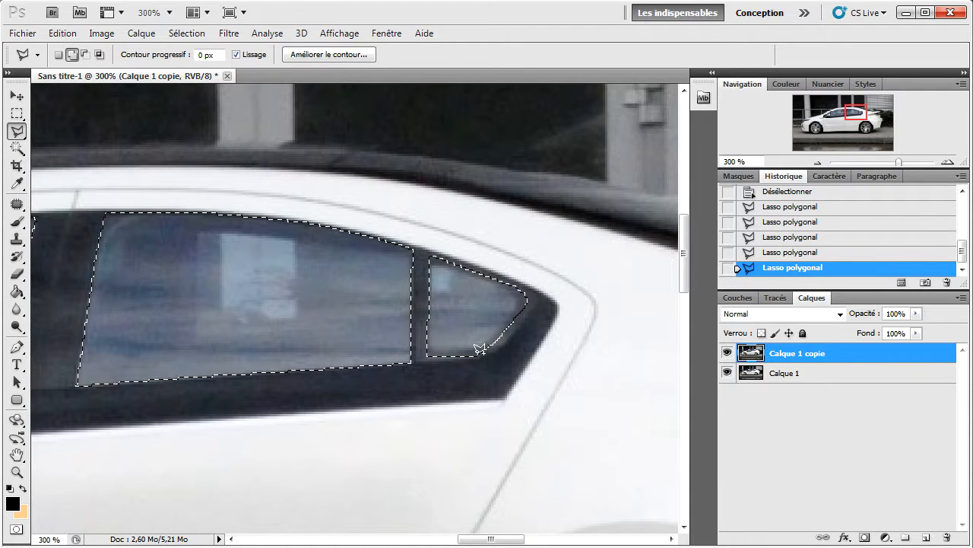
{"action": "left_click", "coordinate": [480, 350], "text": "shift"}
{"action": "left_click", "coordinate": [524, 300]}
{"action": "left_click", "coordinate": [481, 352]}
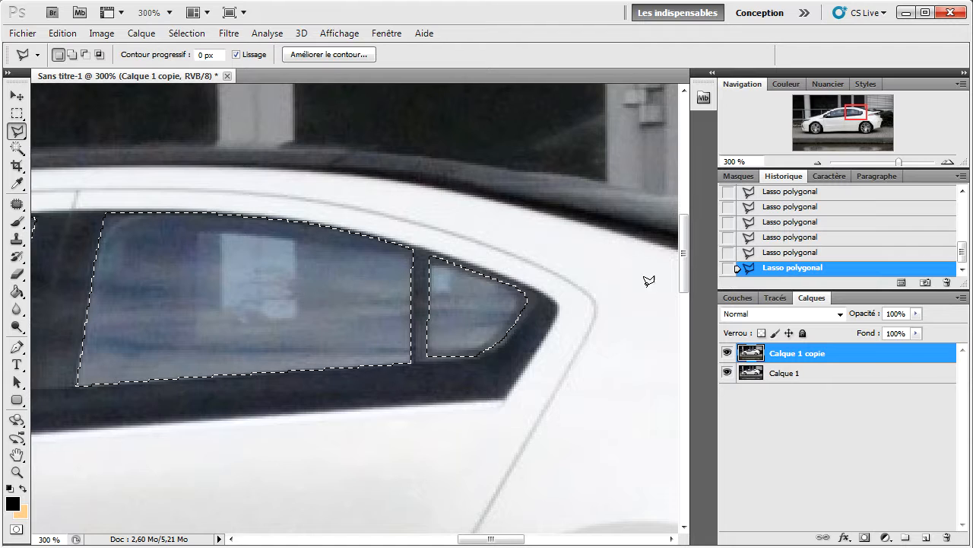
- Refine the edge of the windows selection by slightly raising its smoothing and feather
{"action": "left_click", "coordinate": [819, 163]}
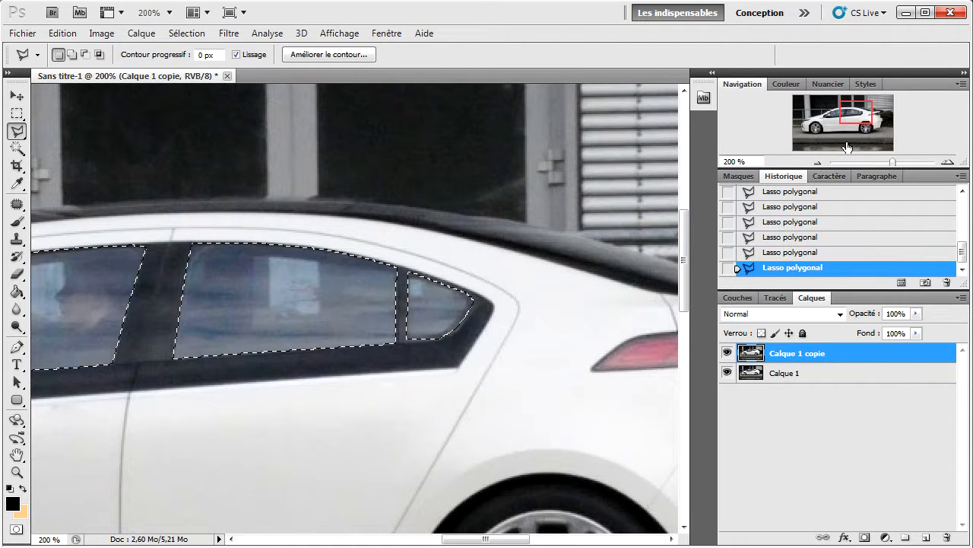
{"action": "left_click_drag", "start_coordinate": [851, 120], "coordinate": [839, 118]}
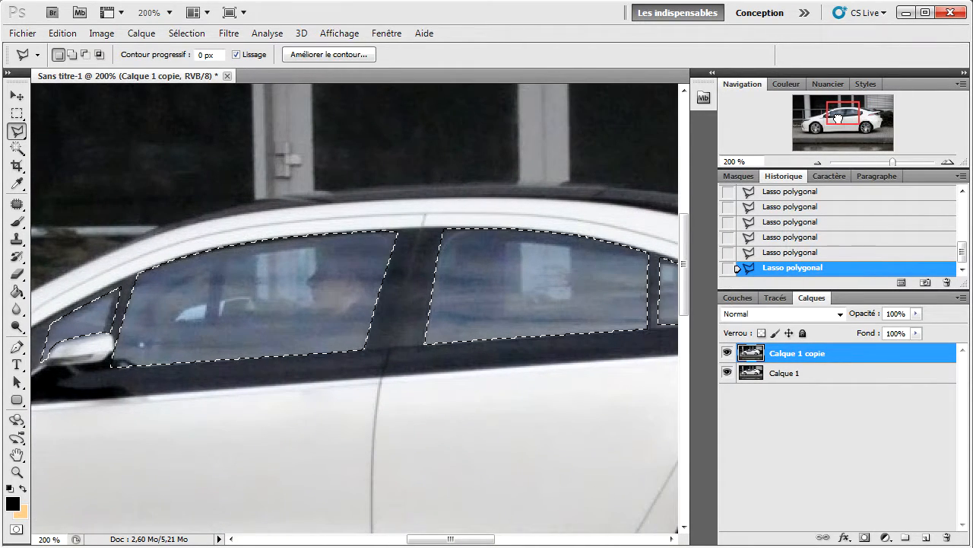
{"action": "left_click", "coordinate": [187, 33]}
{"action": "left_click", "coordinate": [227, 185]}
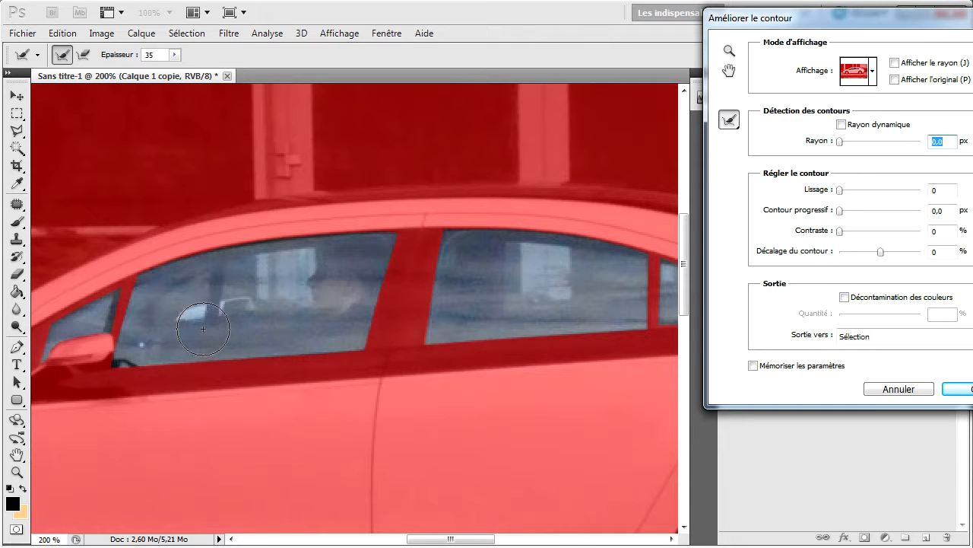
{"action": "left_click", "coordinate": [947, 142]}
{"action": "left_click", "coordinate": [942, 191]}
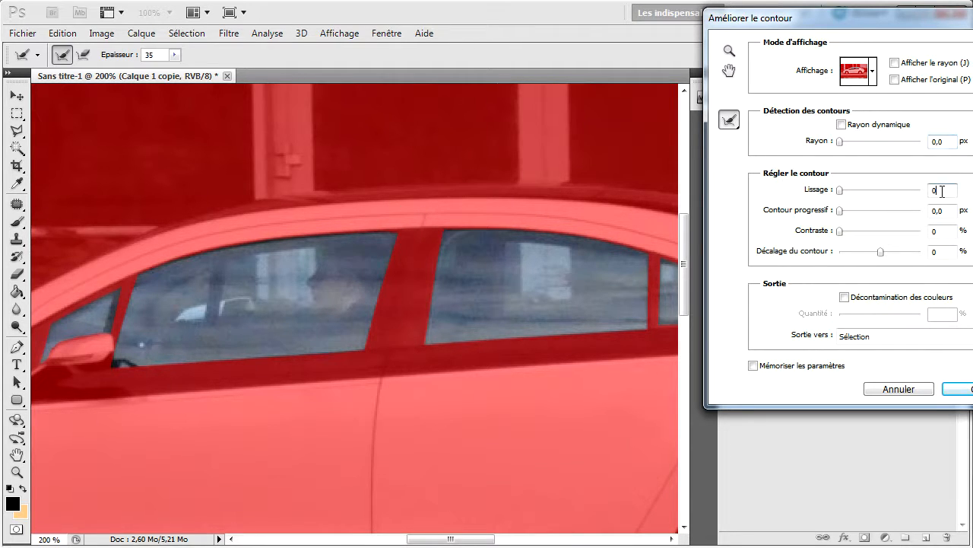
{"action": "key", "text": "Up"}
{"action": "left_click", "coordinate": [944, 211]}
{"action": "key", "text": "Up"}
{"action": "left_click", "coordinate": [957, 389]}
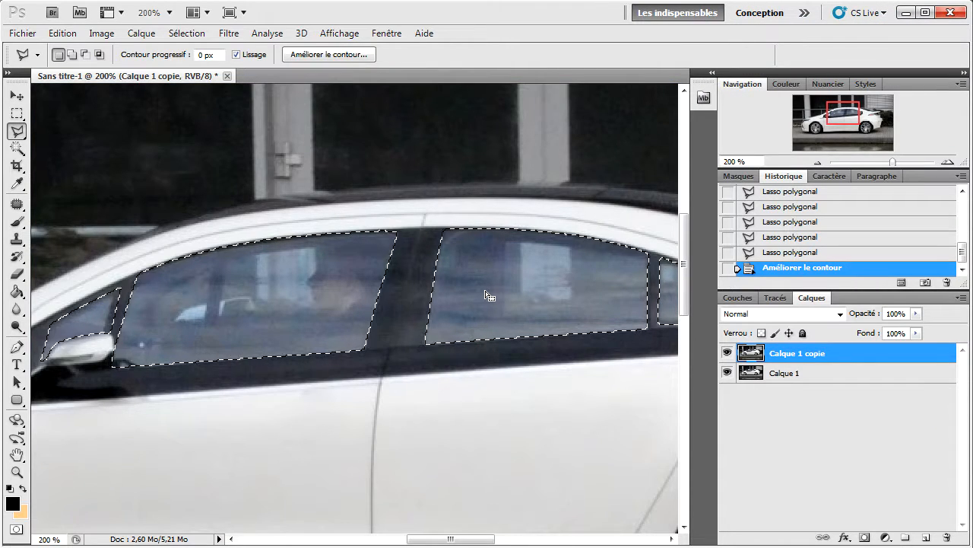
- Save the windows selection as a new channel named "vitres"
{"action": "left_click", "coordinate": [187, 33]}
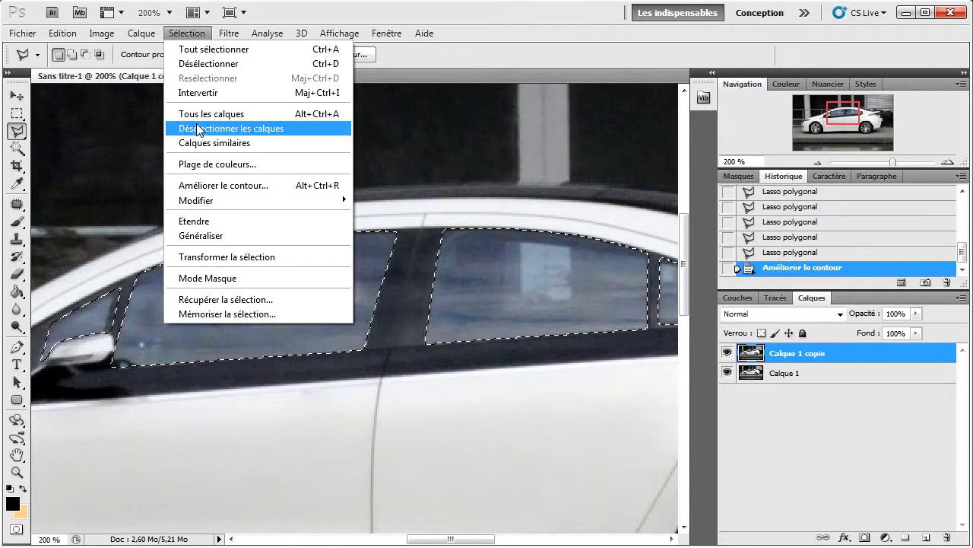
{"action": "left_click", "coordinate": [223, 313]}
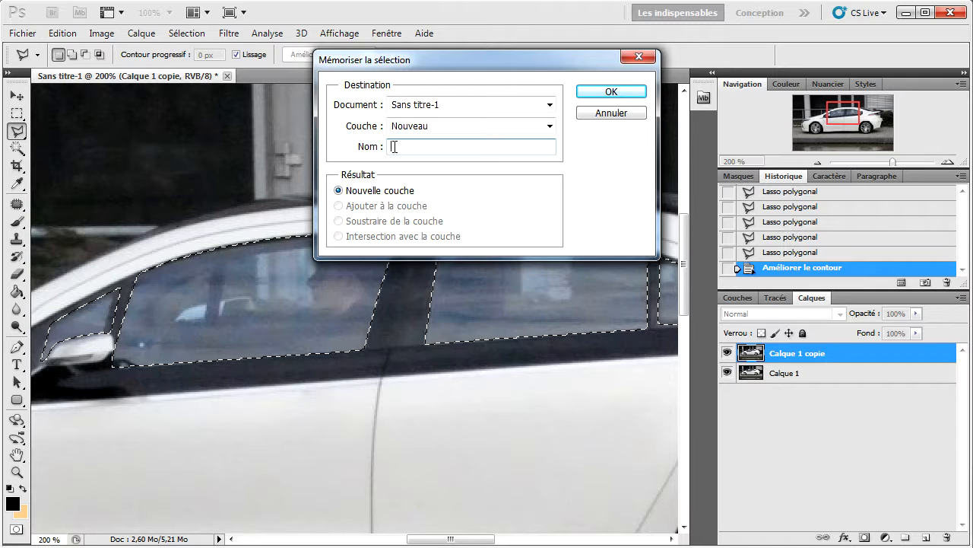
{"action": "type", "text": "vitres"}
{"action": "left_click", "coordinate": [610, 91]}
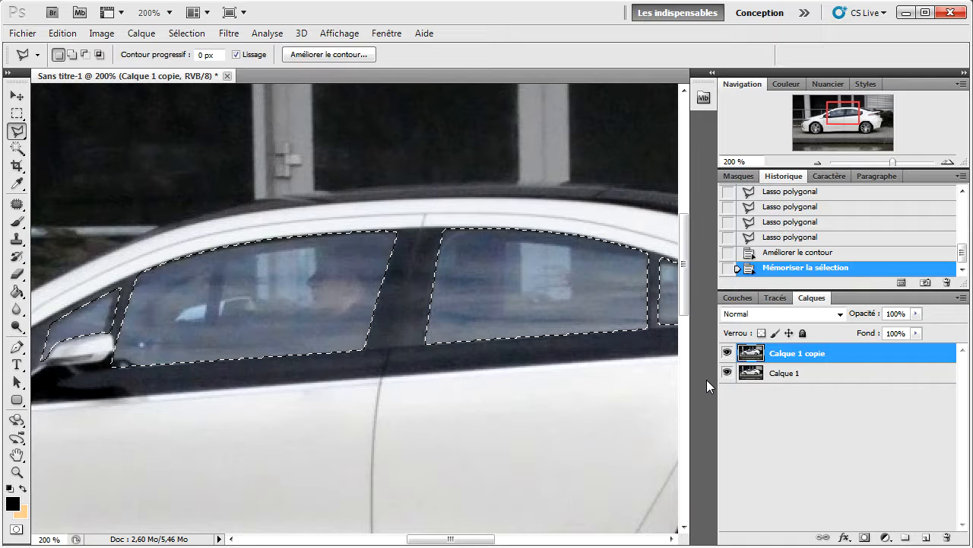
- Darken the selected windows with a Brightness/Contrast adjustment layer set to a brightness of -75
{"action": "left_click", "coordinate": [885, 538]}
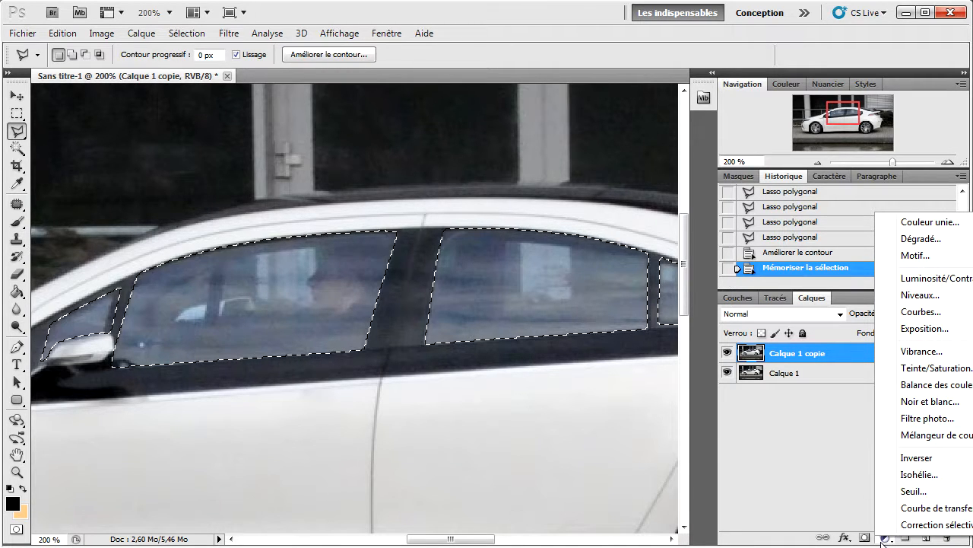
{"action": "left_click", "coordinate": [927, 279]}
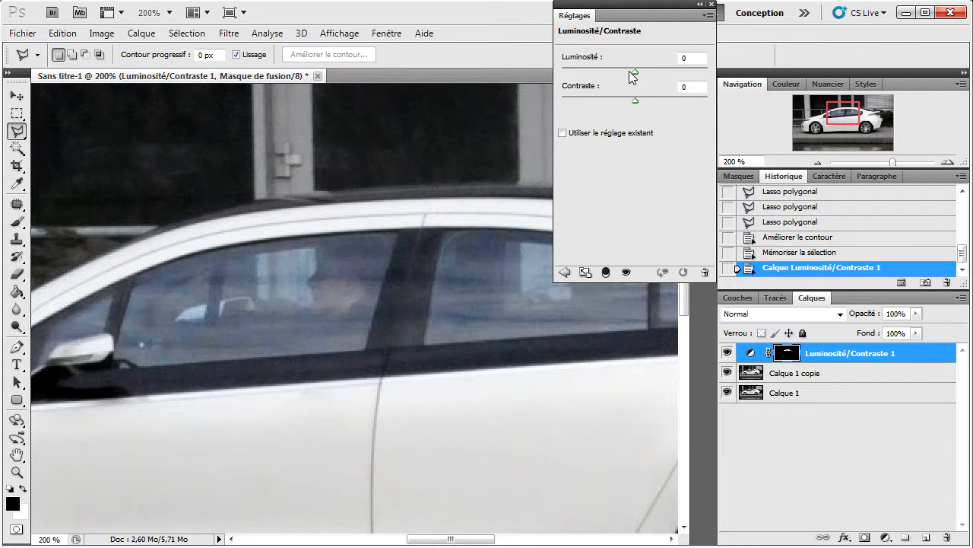
{"action": "left_click_drag", "start_coordinate": [636, 71], "coordinate": [600, 71]}
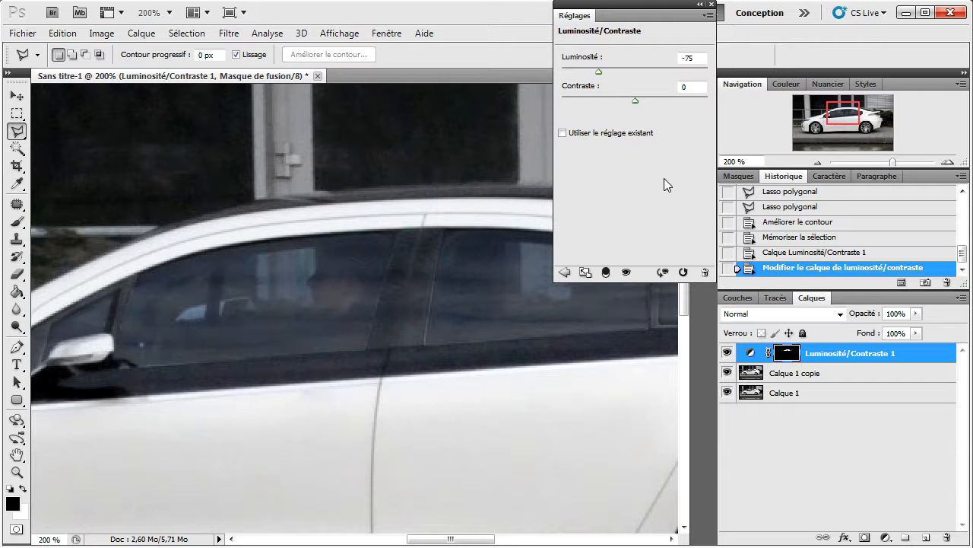
{"action": "left_click", "coordinate": [712, 5]}
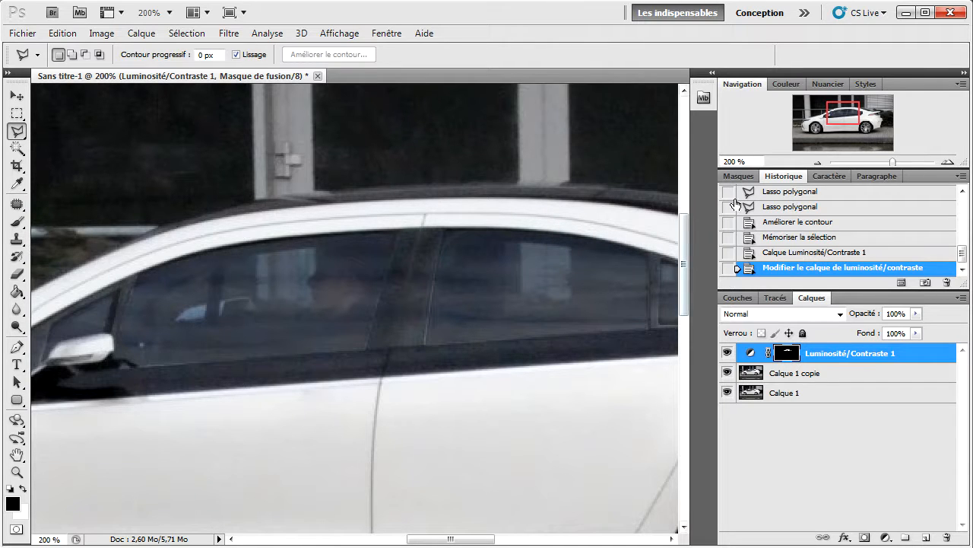
- Examine the darkened windows at 100% and the Brightness/Contrast settings of the adjustment layer
{"action": "left_click", "coordinate": [817, 161]}
{"action": "left_click", "coordinate": [818, 160]}
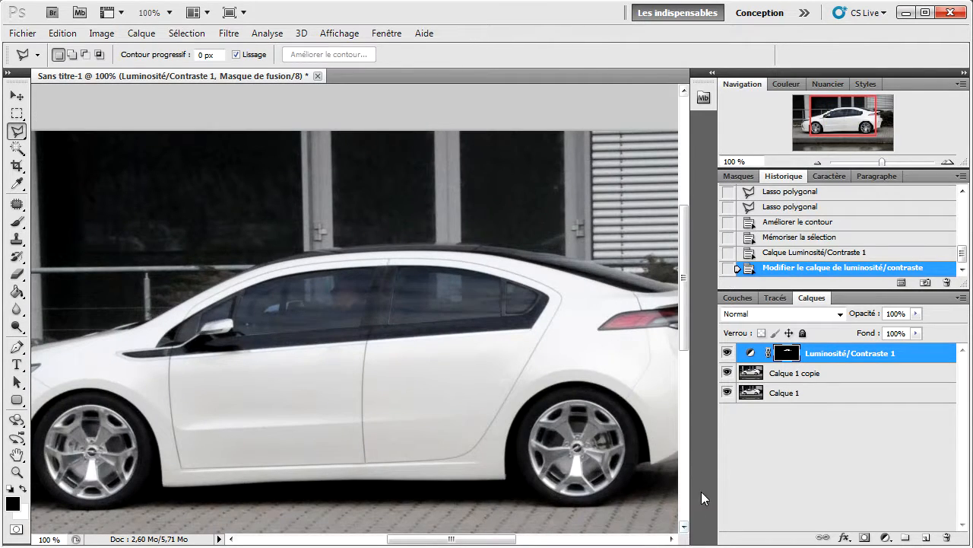
{"action": "left_click", "coordinate": [791, 377]}
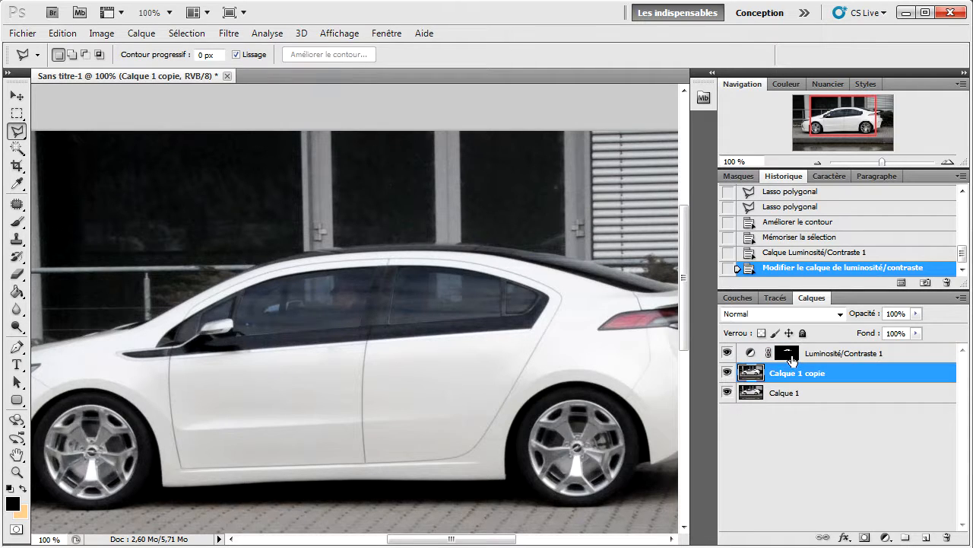
{"action": "left_click", "coordinate": [803, 358]}
{"action": "left_click", "coordinate": [815, 357]}
{"action": "left_click", "coordinate": [787, 357]}
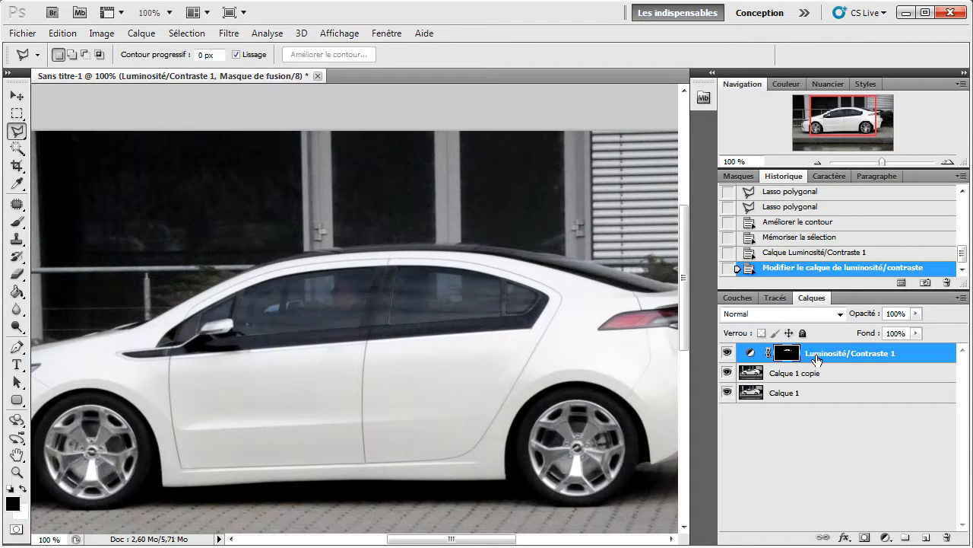
{"action": "double_click", "coordinate": [821, 356]}
{"action": "left_click", "coordinate": [808, 414]}
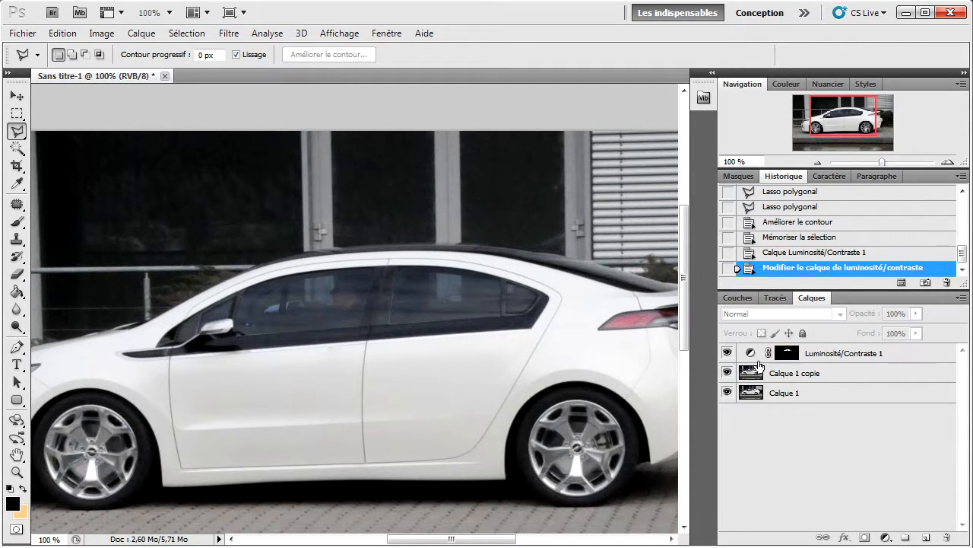
{"action": "double_click", "coordinate": [751, 356]}
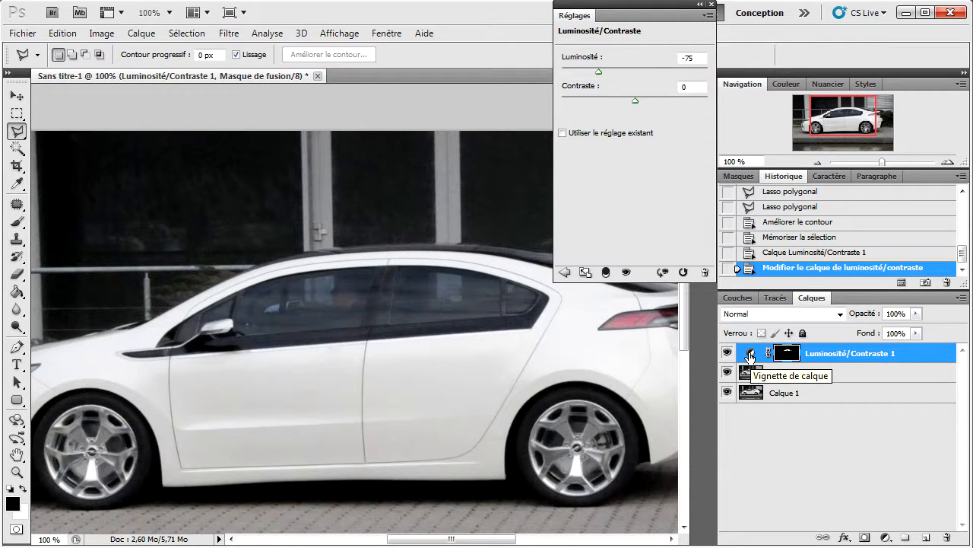
{"action": "left_click", "coordinate": [700, 5]}
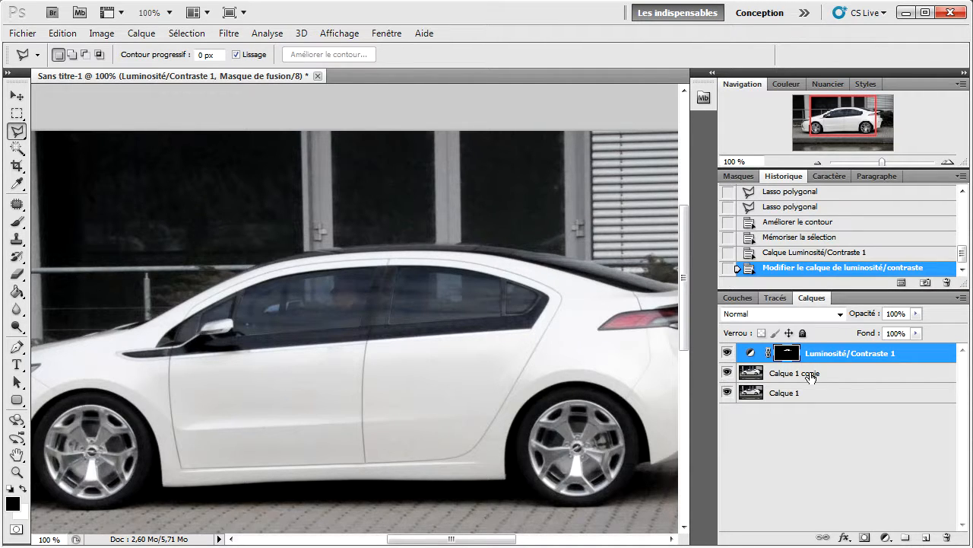
- Rename the Brightness/Contrast adjustment layer as "teintage vitres"
{"action": "double_click", "coordinate": [835, 353]}
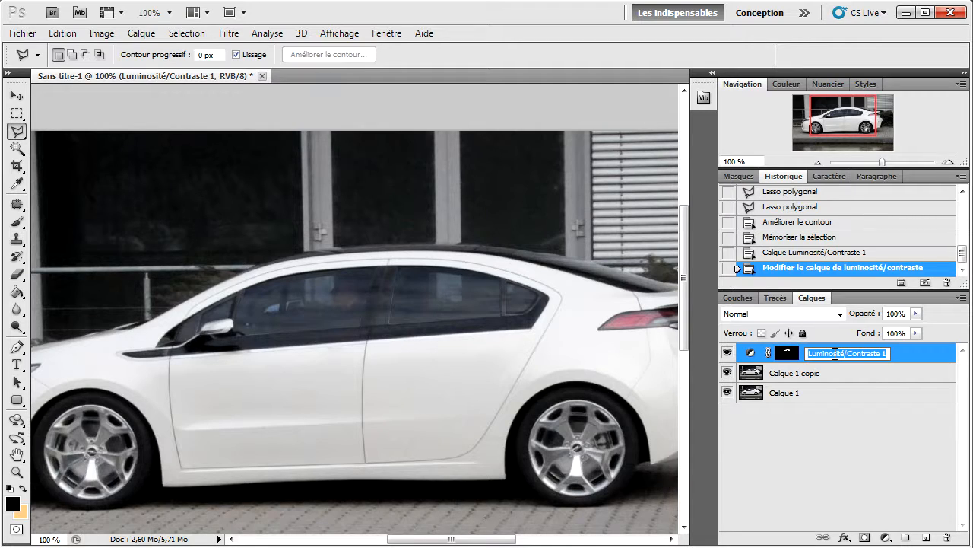
{"action": "type", "text": "Vi"}
{"action": "type", "text": "vitres"}
{"action": "key", "text": "Return"}
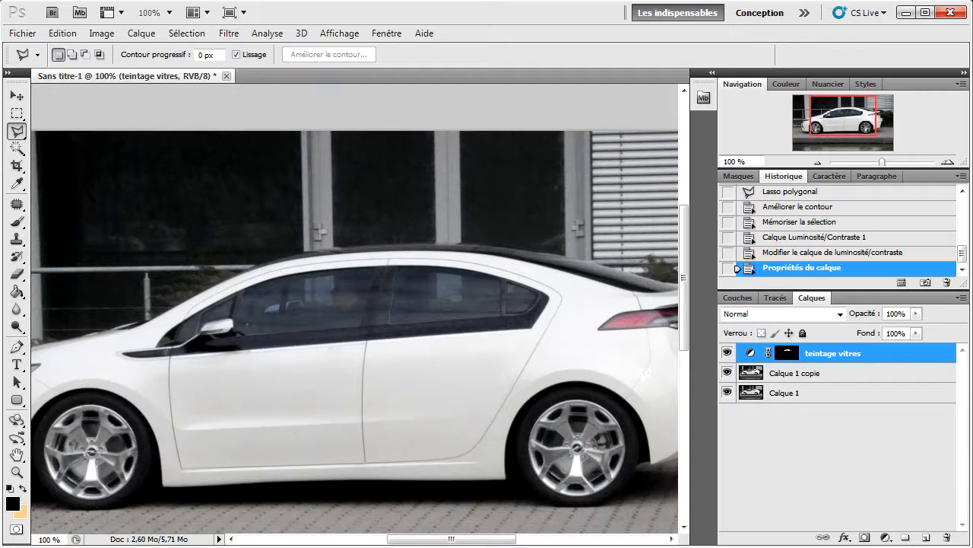
- On the "Calque 1 copie" layer, select the white front fender and bonnet area with the Magic Wand at tolerance 8
{"action": "left_click", "coordinate": [794, 373]}
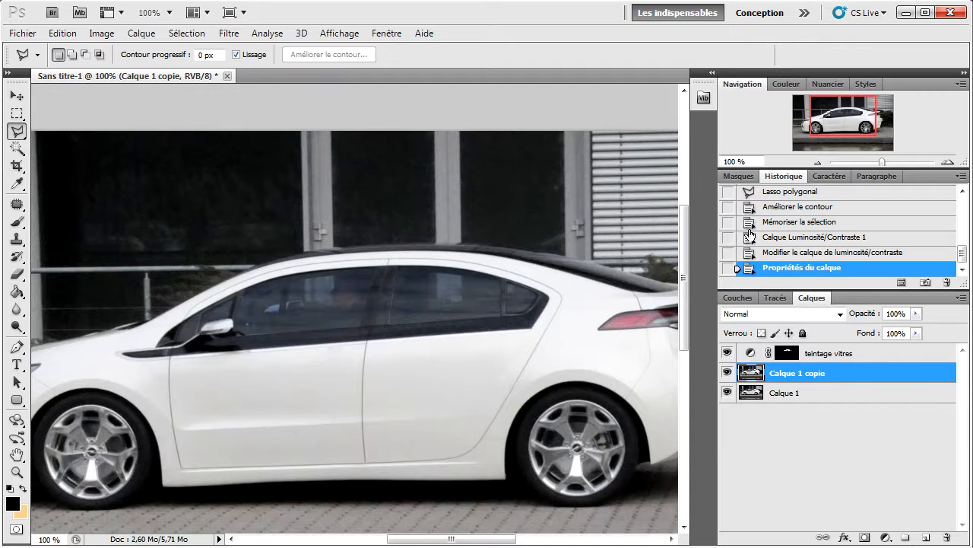
{"action": "left_click", "coordinate": [819, 162]}
{"action": "left_click", "coordinate": [821, 164]}
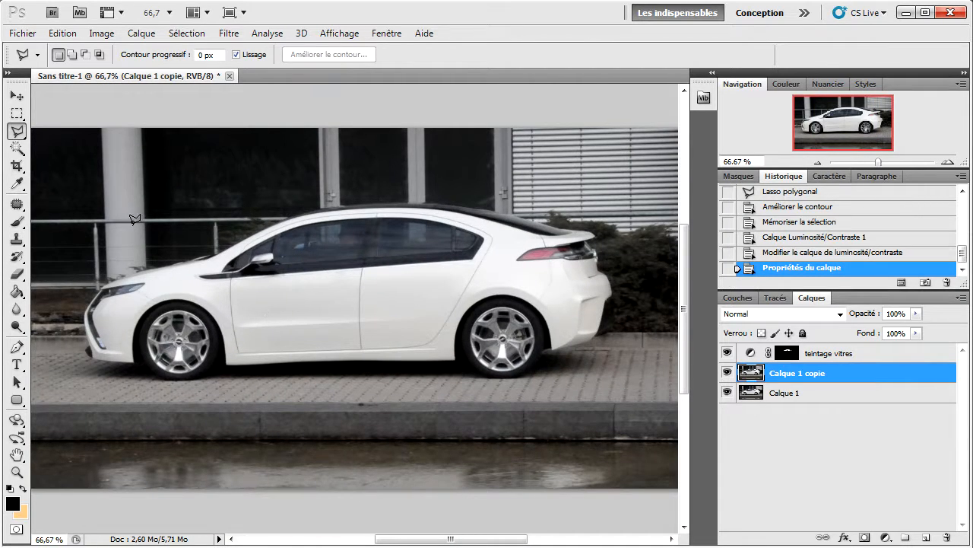
{"action": "left_click", "coordinate": [17, 149]}
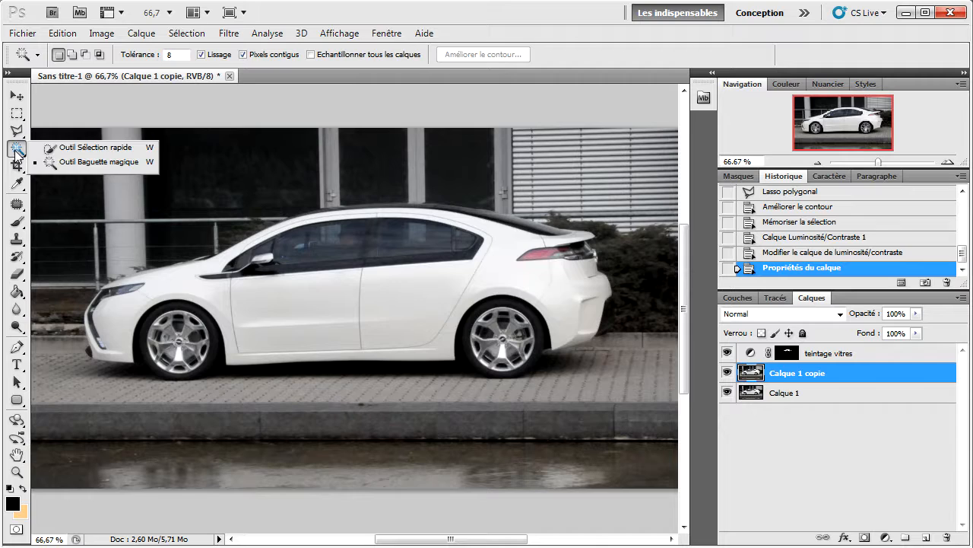
{"action": "left_click", "coordinate": [64, 161]}
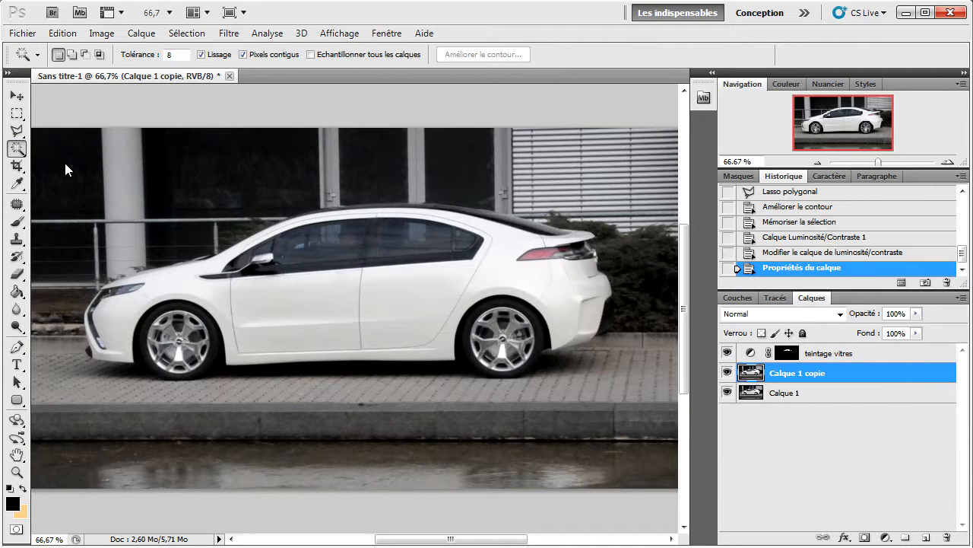
{"action": "left_click", "coordinate": [195, 293]}
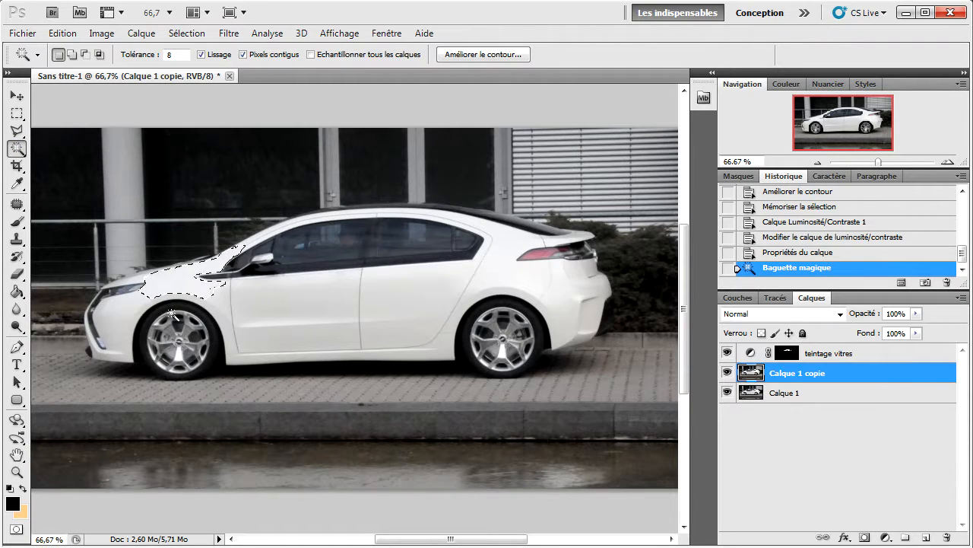
- Extend the selection to the rest of the white bodywork with a Magic Wand tolerance of 20, undoing the last addition
{"action": "double_click", "coordinate": [169, 55]}
{"action": "type", "text": "20"}
{"action": "left_click", "coordinate": [178, 287], "text": "shift"}
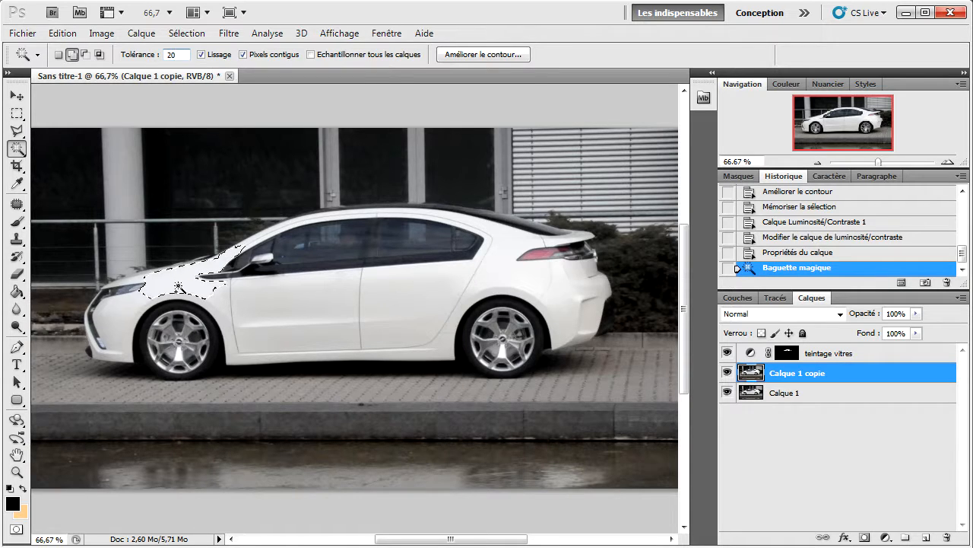
{"action": "left_click", "coordinate": [181, 283]}
{"action": "left_click", "coordinate": [279, 308]}
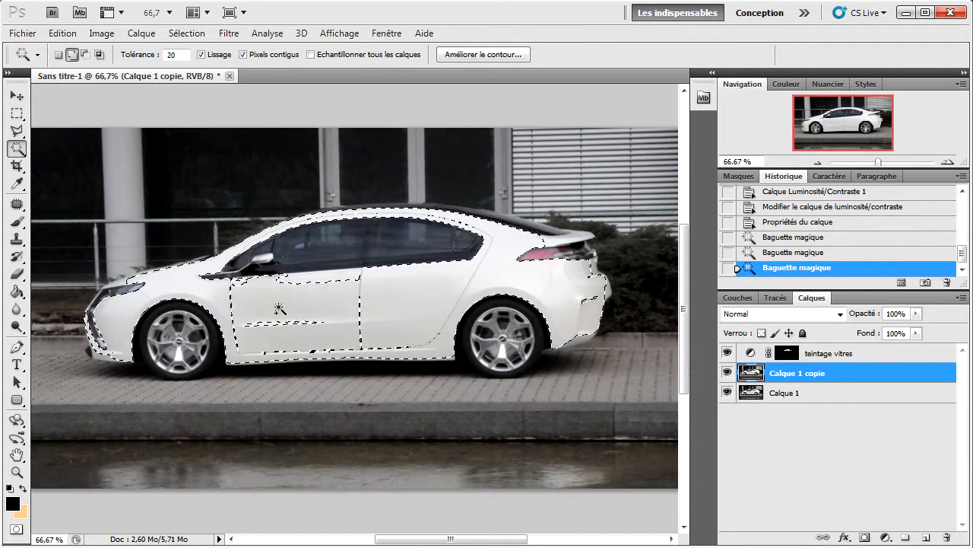
{"action": "left_click", "coordinate": [358, 304]}
{"action": "left_click", "coordinate": [284, 325]}
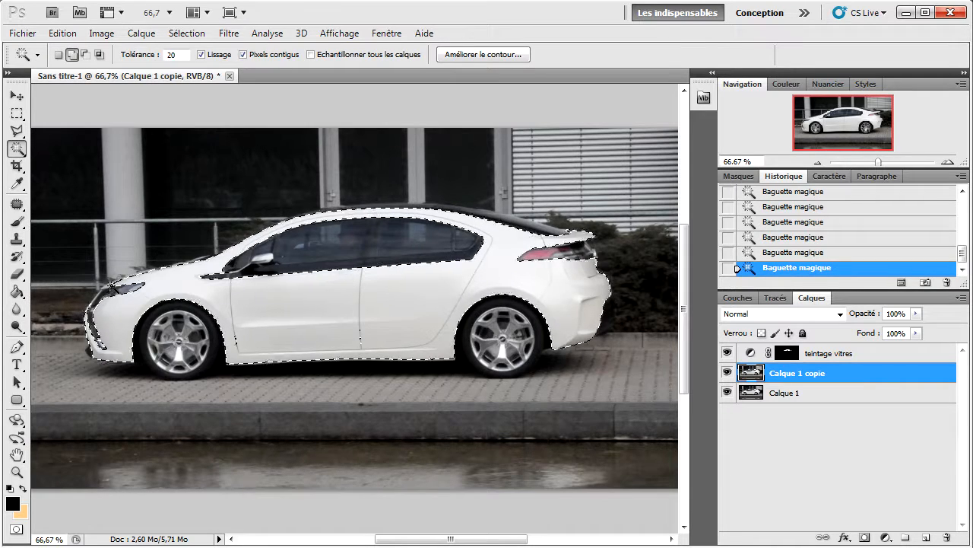
{"action": "left_click", "coordinate": [820, 254]}
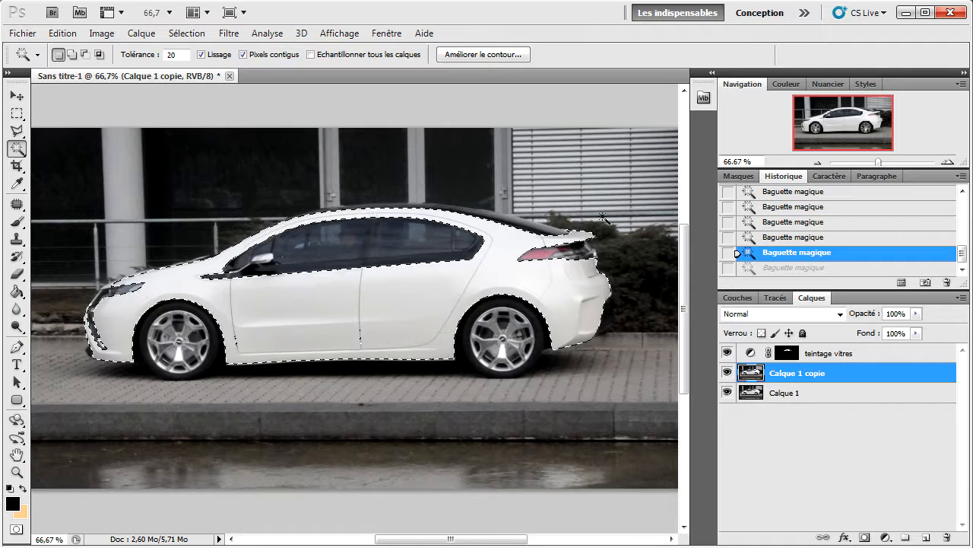
- Add the missing strip along the bonnet's upper edge, down to the headlight tip, to the selection with the freehand Lasso
{"action": "left_click", "coordinate": [947, 163]}
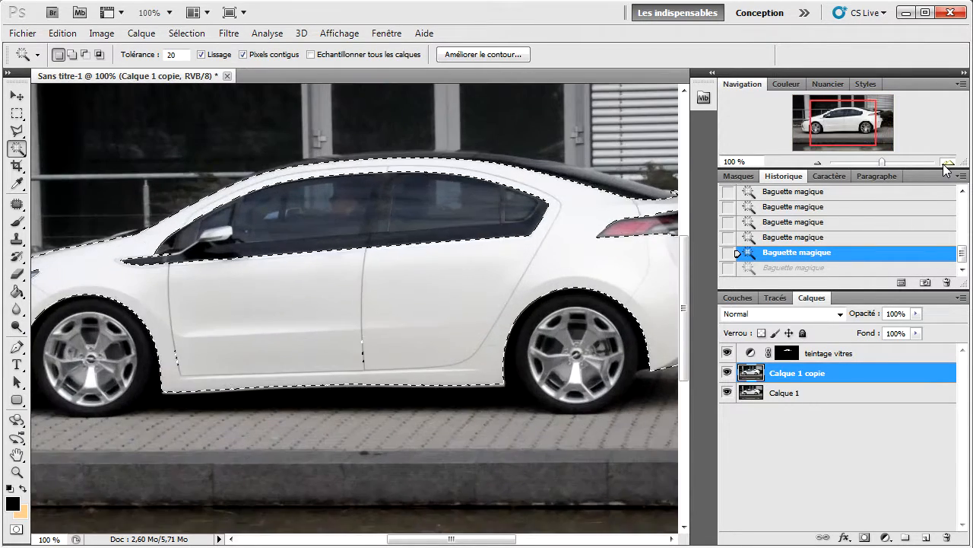
{"action": "left_click", "coordinate": [946, 162]}
{"action": "left_click_drag", "start_coordinate": [852, 121], "coordinate": [814, 123]}
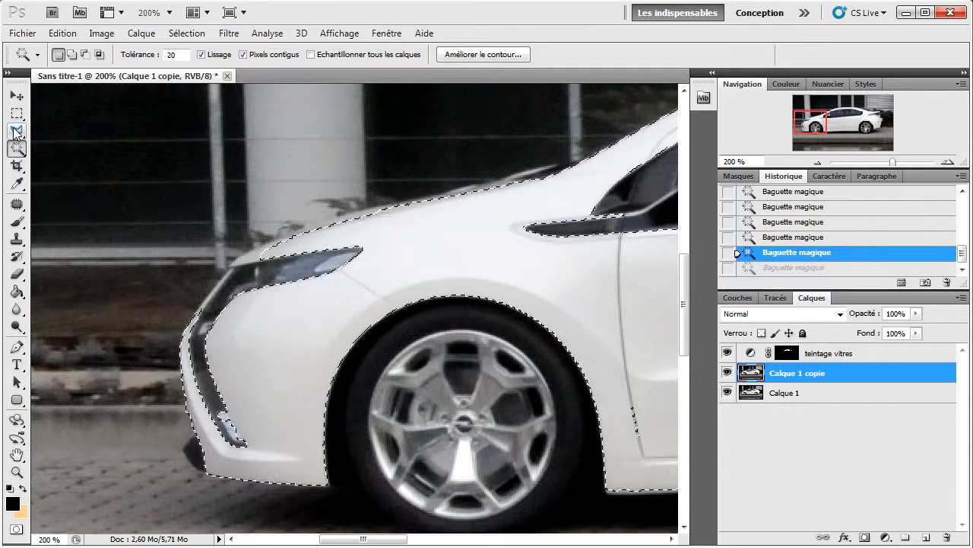
{"action": "left_click_drag", "start_coordinate": [17, 131], "coordinate": [65, 130]}
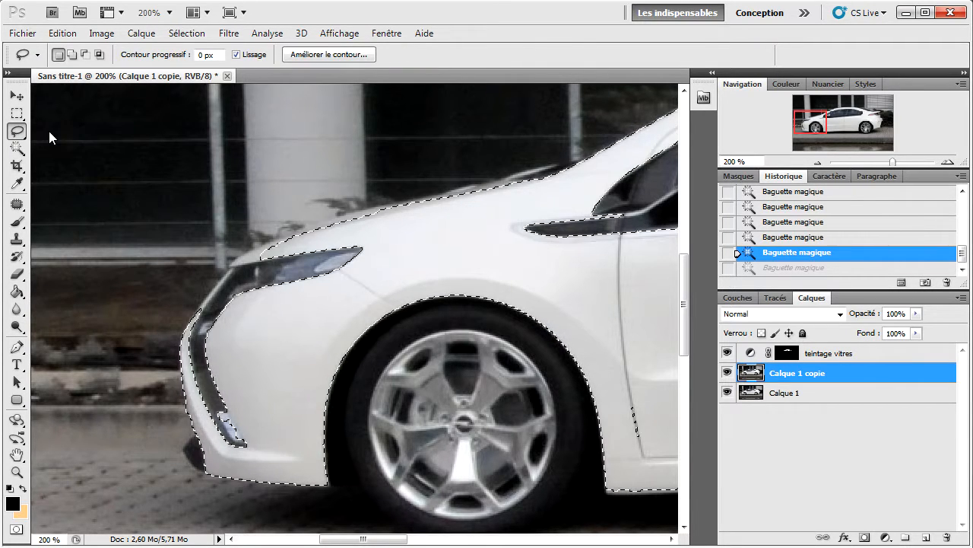
{"action": "key", "text": "shift"}
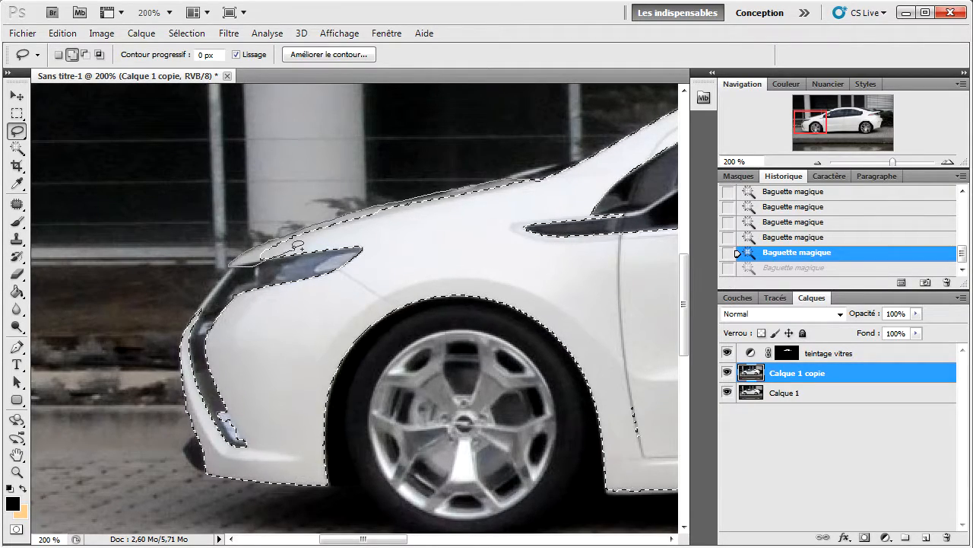
{"action": "left_click_drag", "start_coordinate": [522, 206], "coordinate": [523, 208]}
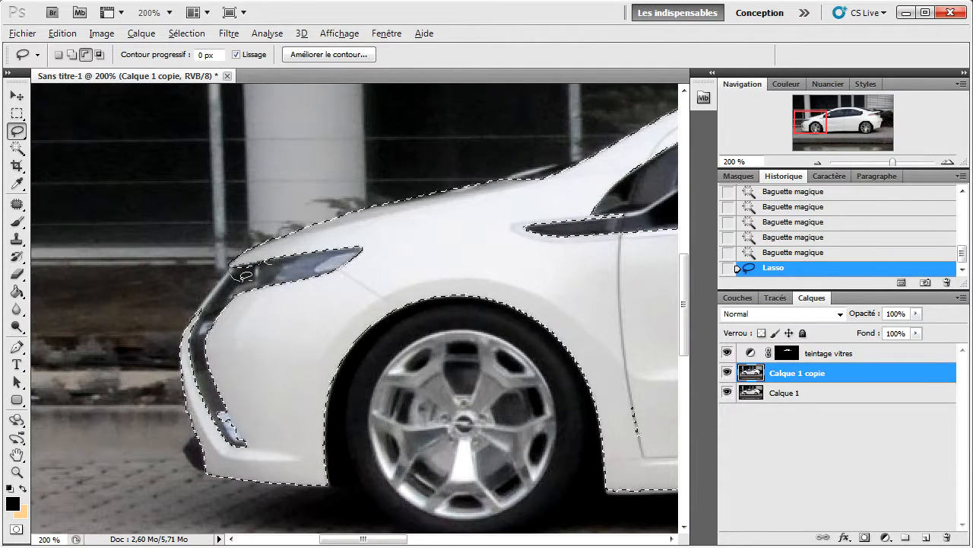
- Subtract the stray areas at the headlight's front tip and the lower front light from the body selection
{"action": "left_click_drag", "start_coordinate": [244, 274], "coordinate": [238, 274]}
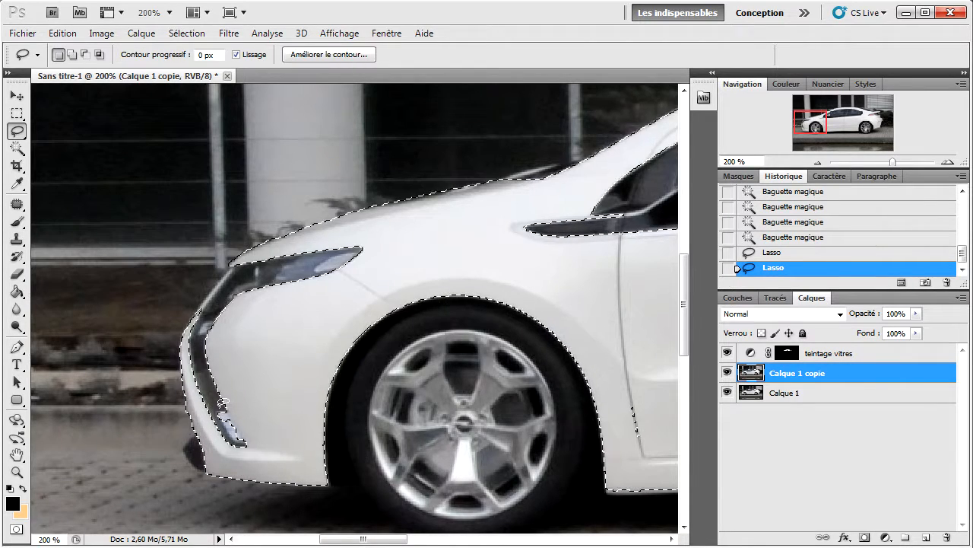
{"action": "key", "text": "alt"}
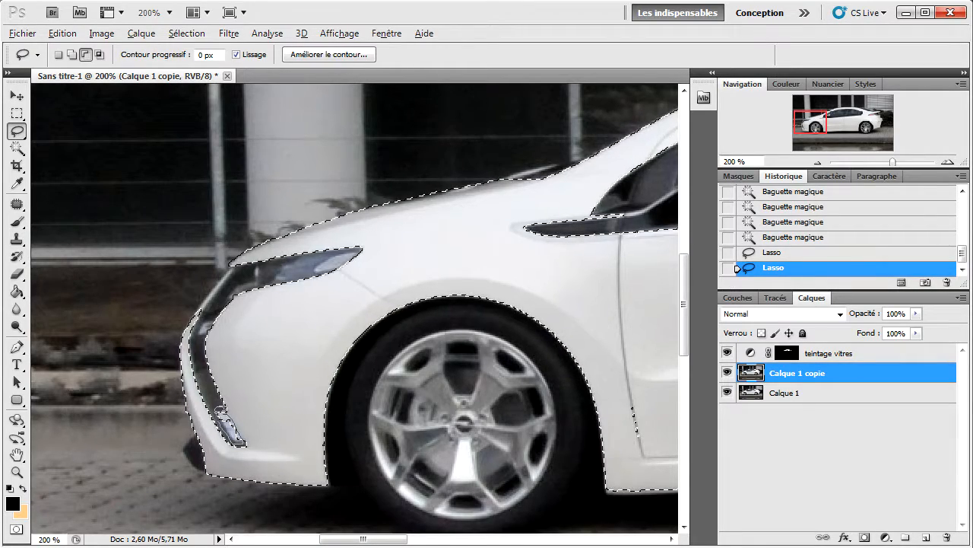
{"action": "left_click_drag", "start_coordinate": [222, 411], "coordinate": [234, 430]}
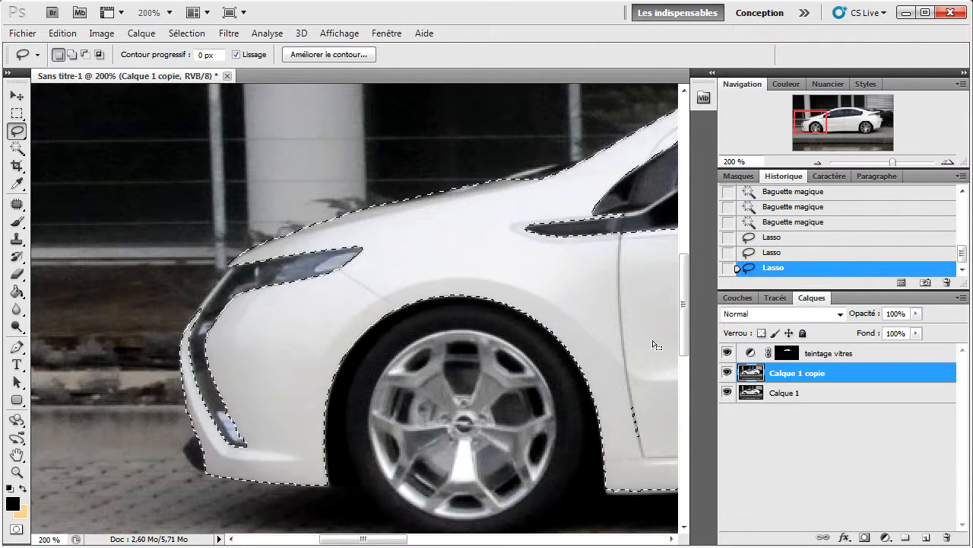
- Add the unselected bits of the front door's leading seam and the seam between the two doors to the selection
{"action": "key", "text": "shift"}
{"action": "left_click_drag", "start_coordinate": [648, 398], "coordinate": [623, 394]}
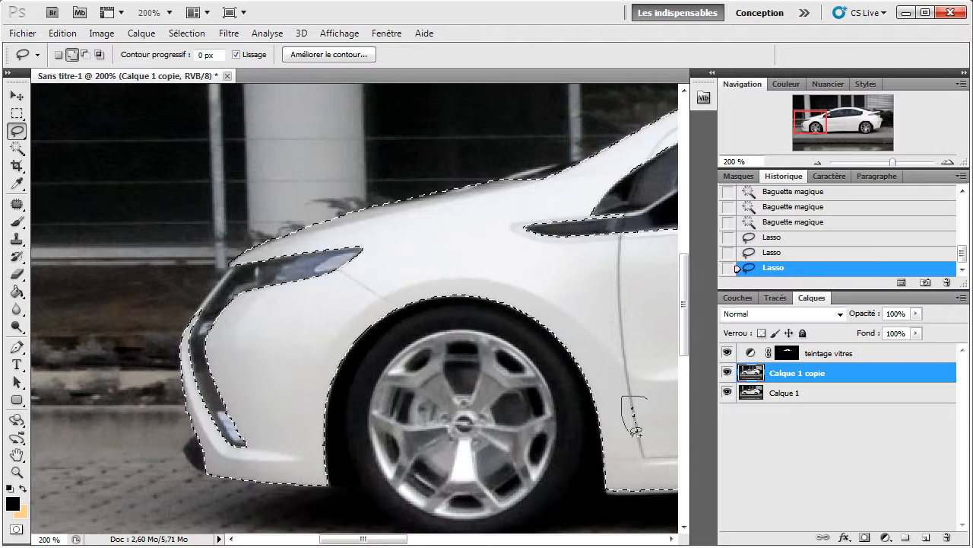
{"action": "left_click_drag", "start_coordinate": [636, 431], "coordinate": [658, 435]}
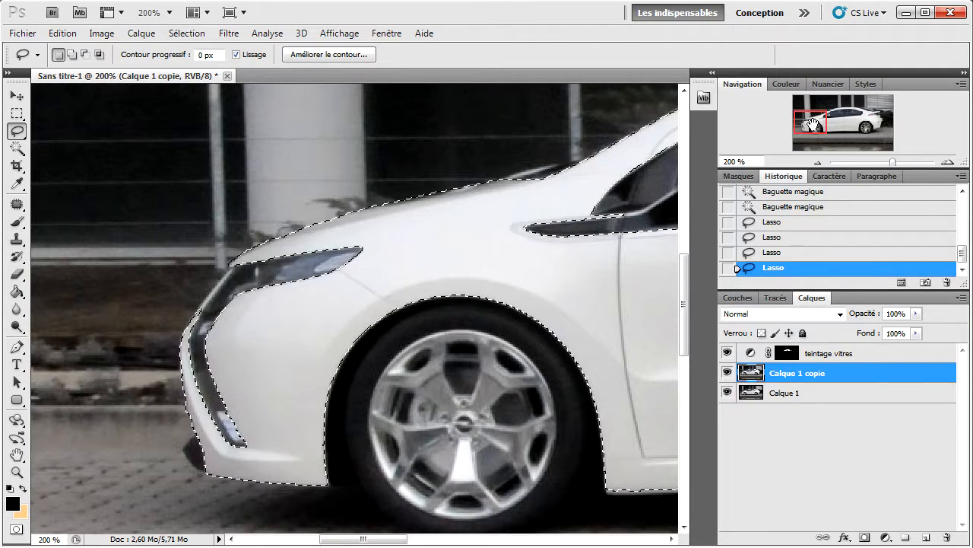
{"action": "left_click_drag", "start_coordinate": [813, 124], "coordinate": [834, 126]}
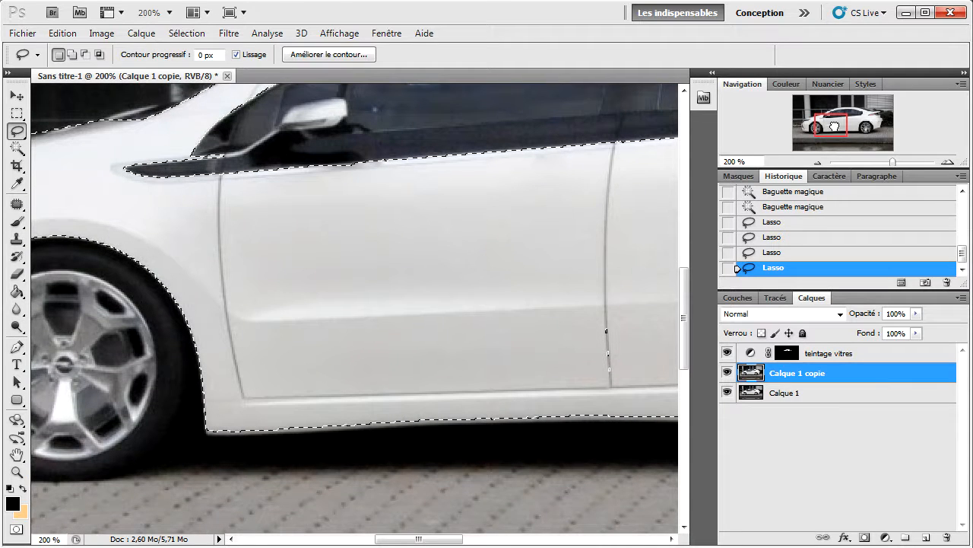
{"action": "key", "text": "shift"}
{"action": "mouse_move", "coordinate": [628, 315]}
{"action": "left_mouse_down"}
{"action": "mouse_move", "coordinate": [611, 313]}
{"action": "mouse_move", "coordinate": [608, 368]}
{"action": "mouse_move", "coordinate": [633, 360]}
{"action": "mouse_move", "coordinate": [628, 318]}
{"action": "left_mouse_up"}
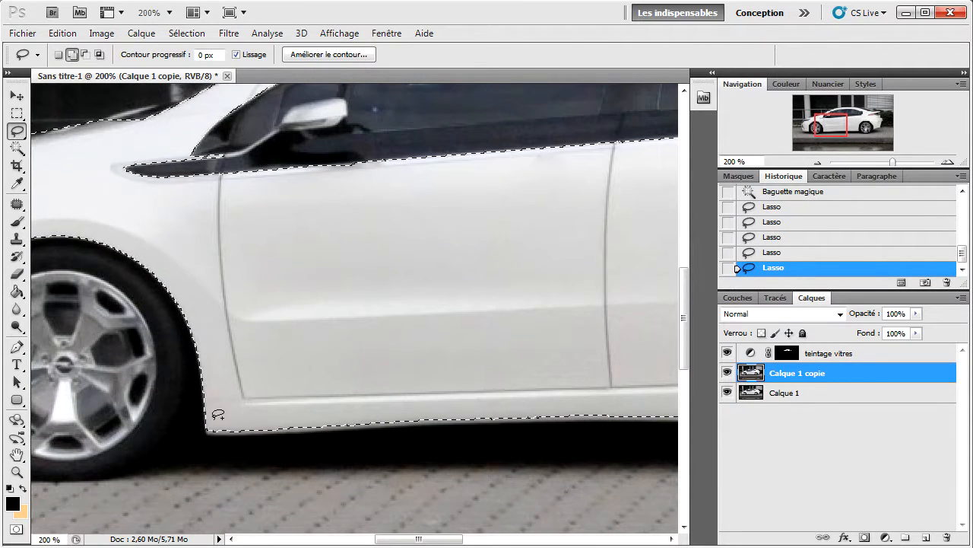
- Add the lower edge of the side sill between the two wheels to the selection with the Polygonal Lasso
{"action": "left_click_drag", "start_coordinate": [17, 130], "coordinate": [52, 146]}
{"action": "key", "text": "shift"}
{"action": "left_click", "coordinate": [454, 422]}
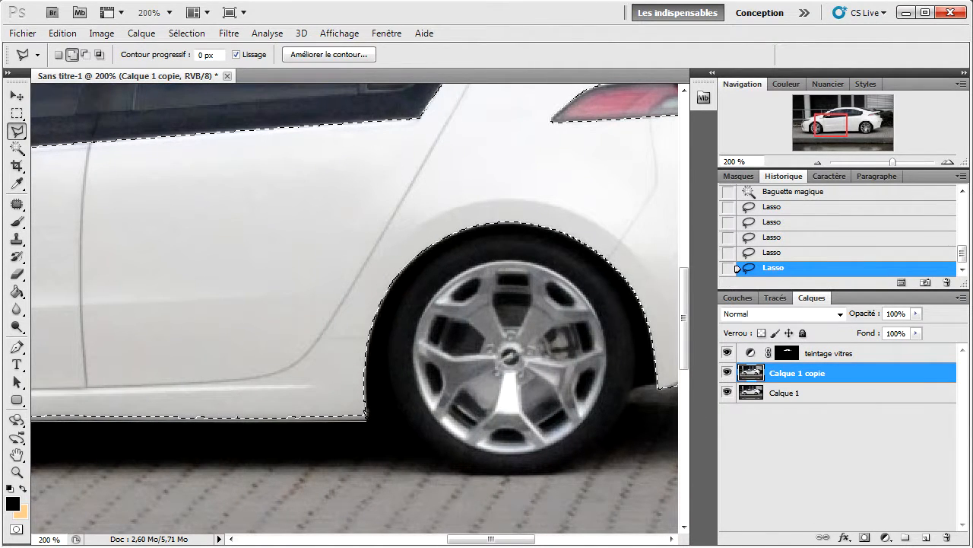
{"action": "left_click", "coordinate": [367, 420]}
{"action": "left_click", "coordinate": [366, 409]}
{"action": "left_click", "coordinate": [346, 396]}
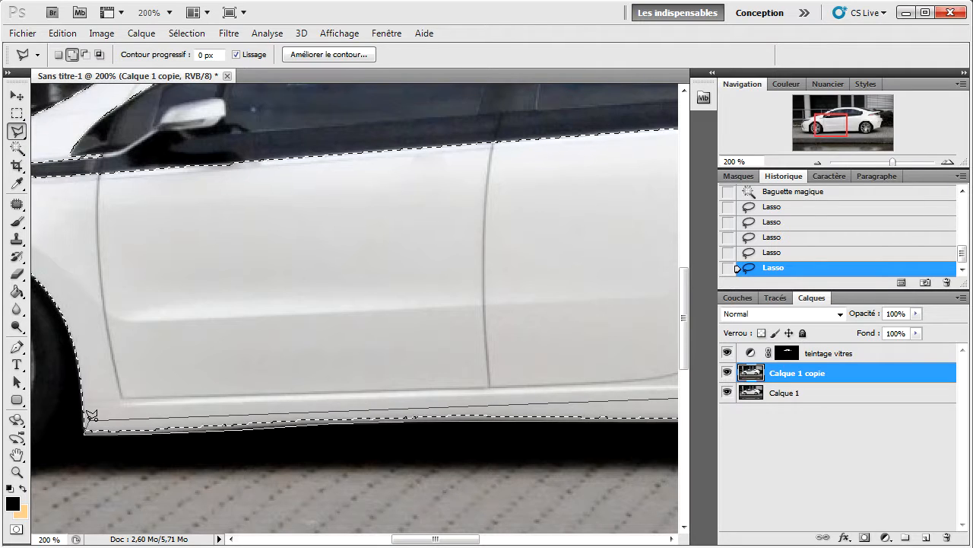
{"action": "left_click", "coordinate": [90, 415]}
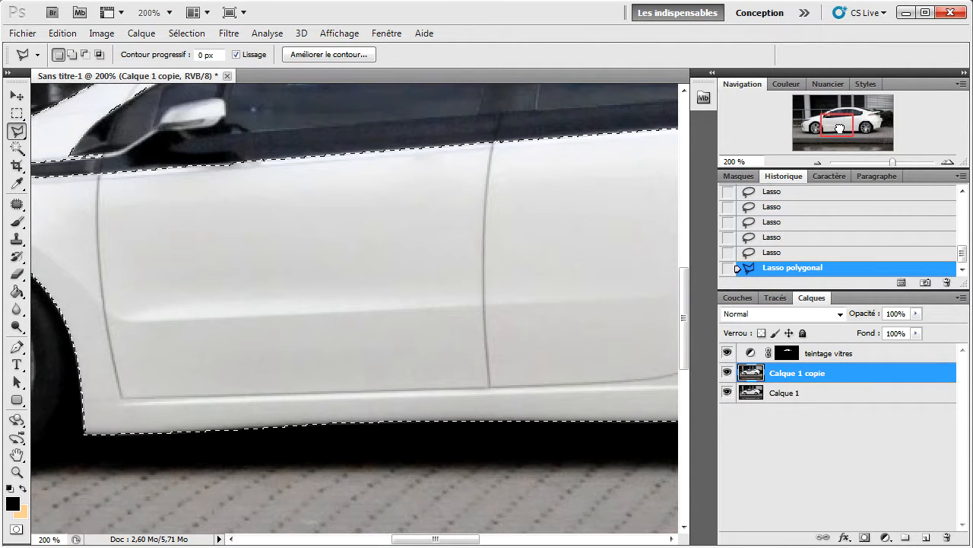
- Add the missing front corner of the rear spoiler to the body selection with the freehand Lasso
{"action": "left_click_drag", "start_coordinate": [840, 128], "coordinate": [873, 121]}
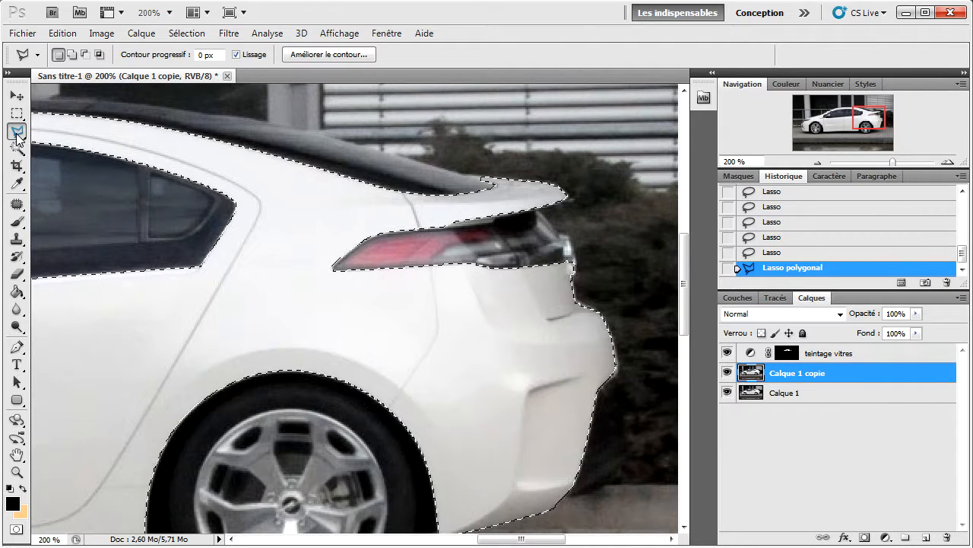
{"action": "left_click", "coordinate": [48, 132]}
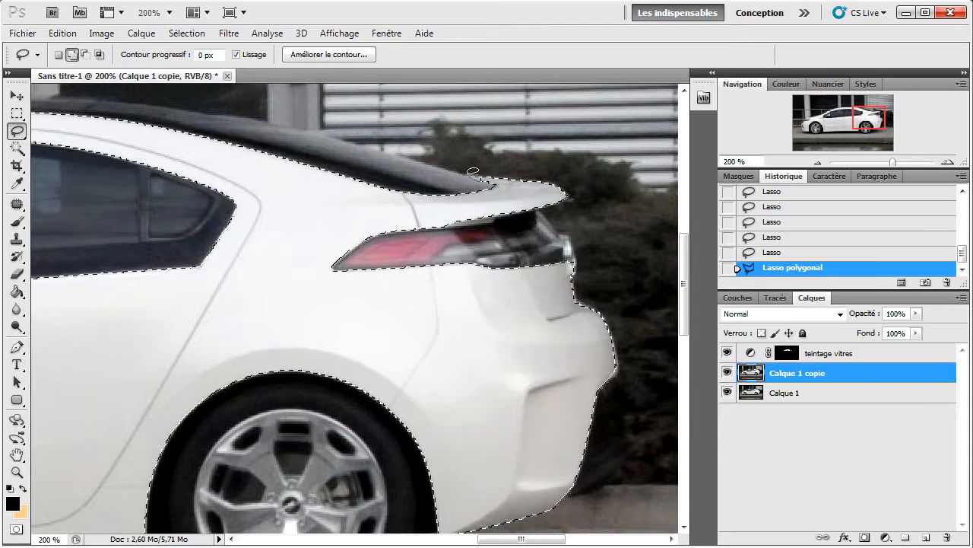
{"action": "left_click_drag", "start_coordinate": [489, 174], "coordinate": [495, 184]}
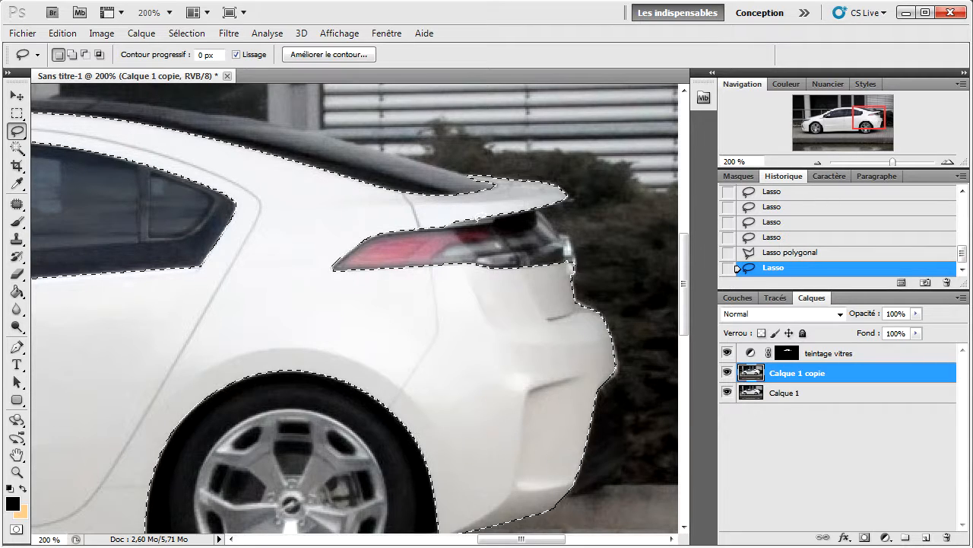
- Add the missing bits above the taillight and along the rear bumper's outer edge to the body selection with the Lasso
{"action": "key", "text": "shift"}
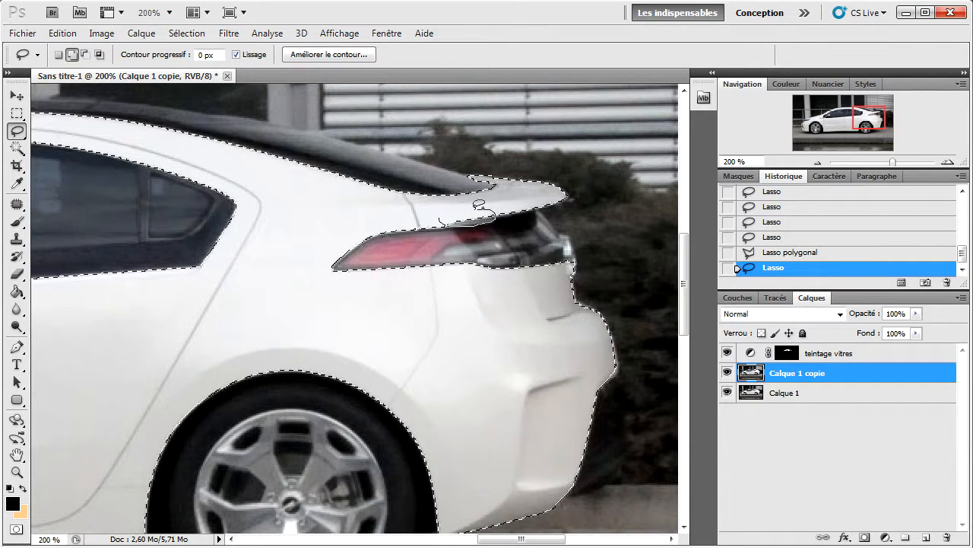
{"action": "left_click_drag", "start_coordinate": [480, 214], "coordinate": [473, 268]}
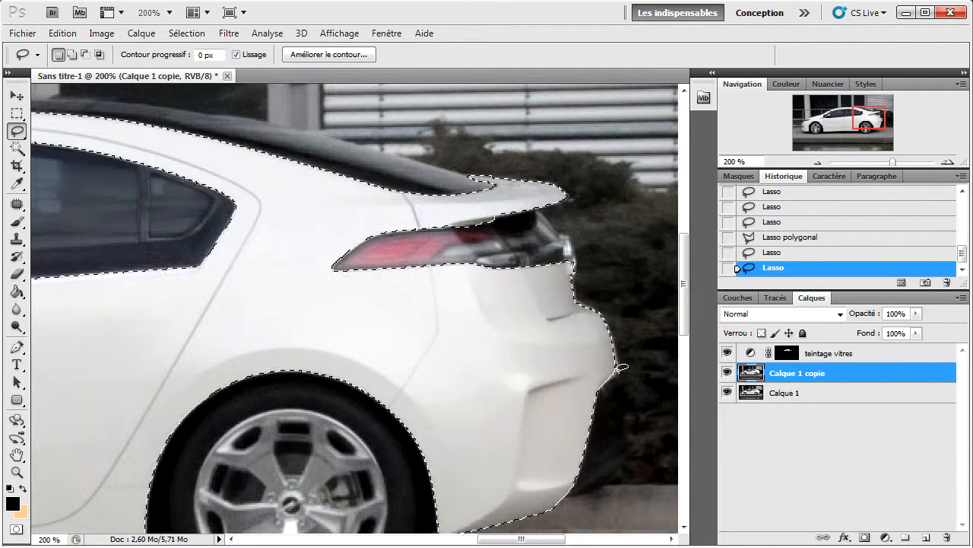
{"action": "left_click_drag", "start_coordinate": [863, 115], "coordinate": [866, 119]}
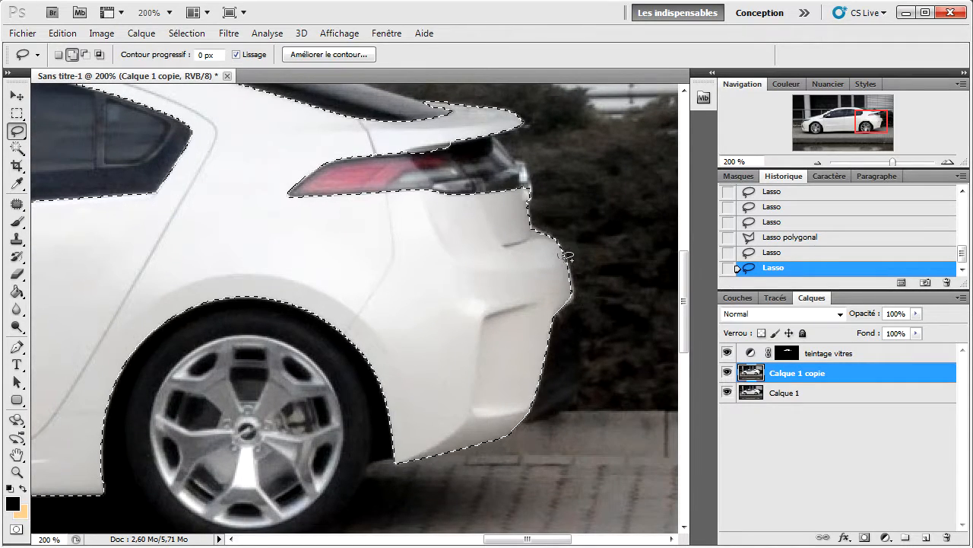
{"action": "key", "text": "shift"}
{"action": "mouse_move", "coordinate": [563, 301]}
{"action": "left_mouse_down"}
{"action": "mouse_move", "coordinate": [570, 274]}
{"action": "mouse_move", "coordinate": [559, 251]}
{"action": "left_mouse_up"}
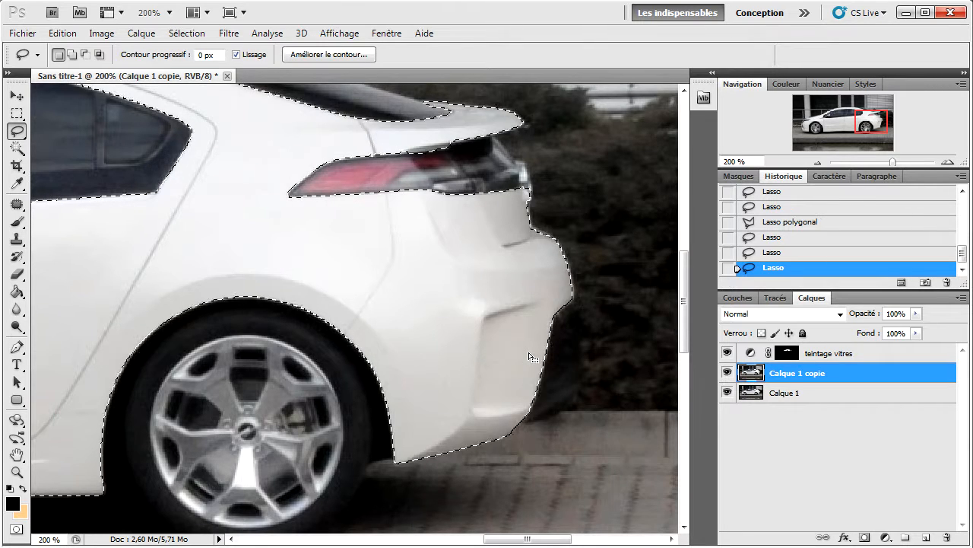
- Start refining the edge of the body selection and set its smoothing to 2
{"action": "left_click_drag", "start_coordinate": [861, 123], "coordinate": [829, 127]}
{"action": "left_click", "coordinate": [818, 161]}
{"action": "left_click", "coordinate": [186, 33]}
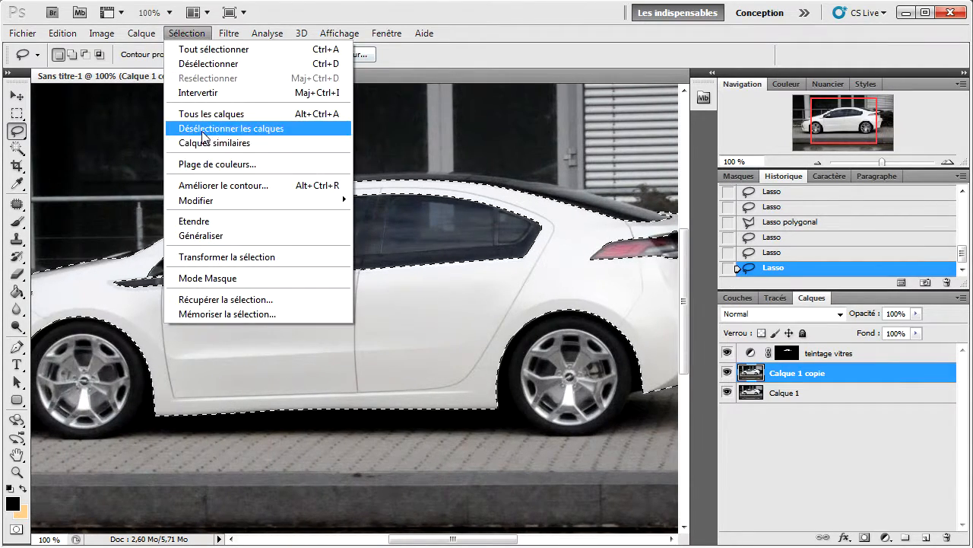
{"action": "left_click", "coordinate": [209, 187]}
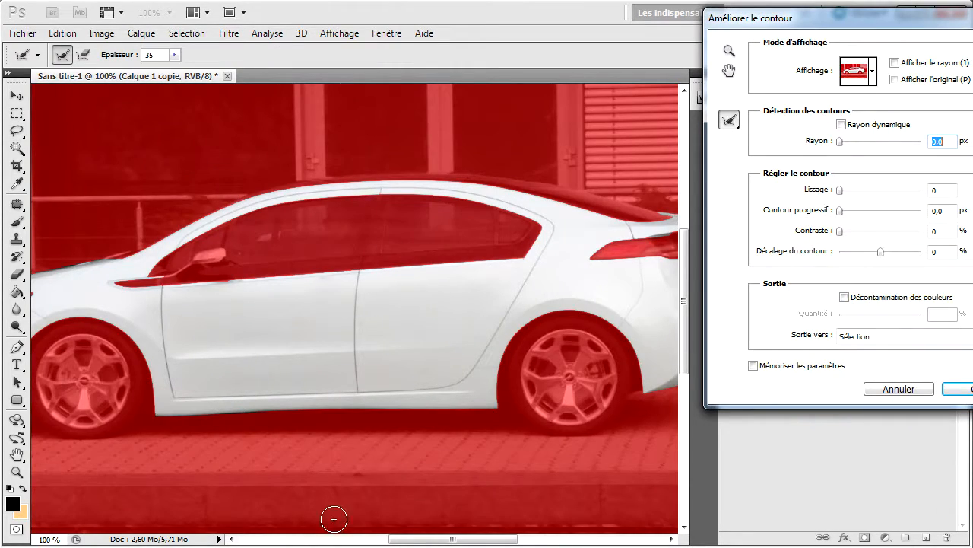
{"action": "mouse_move", "coordinate": [403, 541]}
{"action": "left_mouse_down"}
{"action": "mouse_move", "coordinate": [387, 541]}
{"action": "mouse_move", "coordinate": [396, 540]}
{"action": "left_mouse_up"}
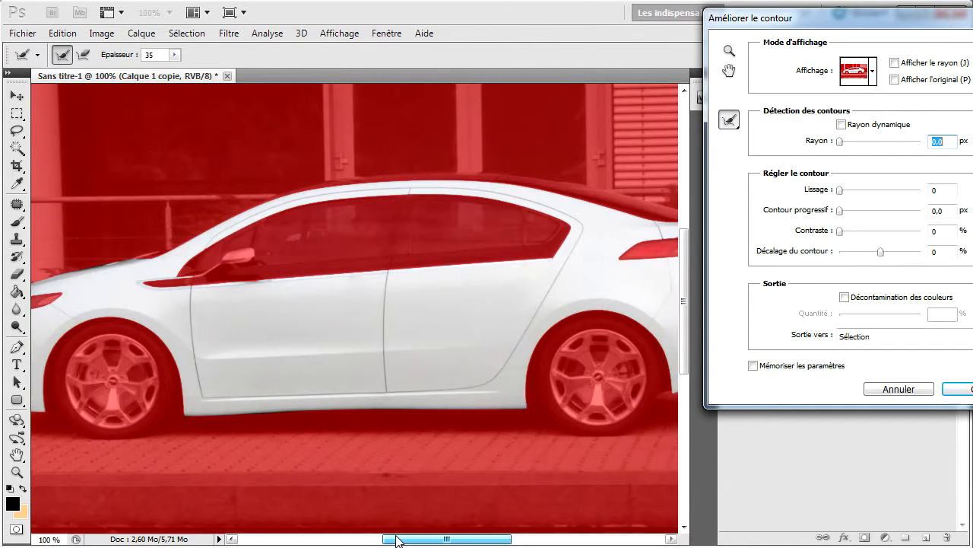
{"action": "left_click", "coordinate": [937, 252]}
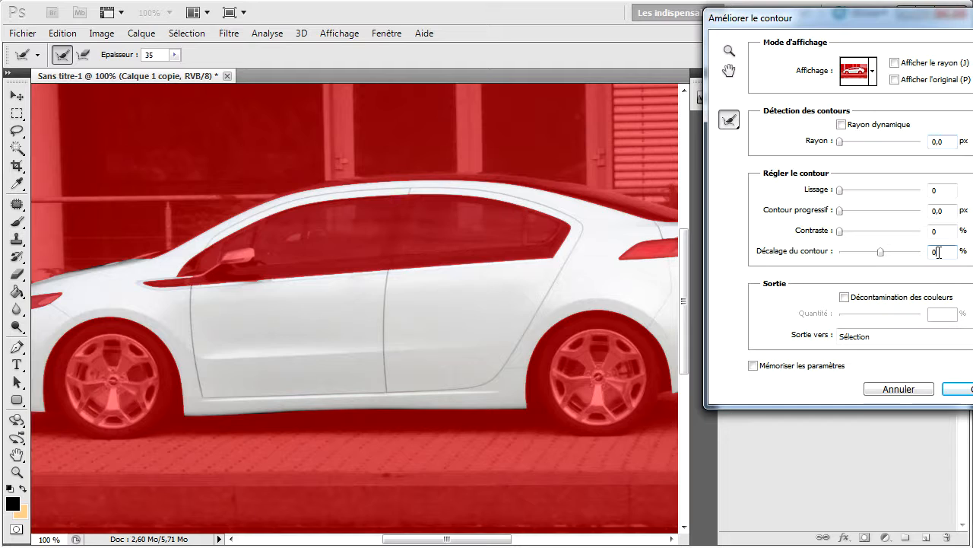
{"action": "double_click", "coordinate": [949, 192]}
{"action": "key", "text": "Up"}
{"action": "key", "text": "Up"}
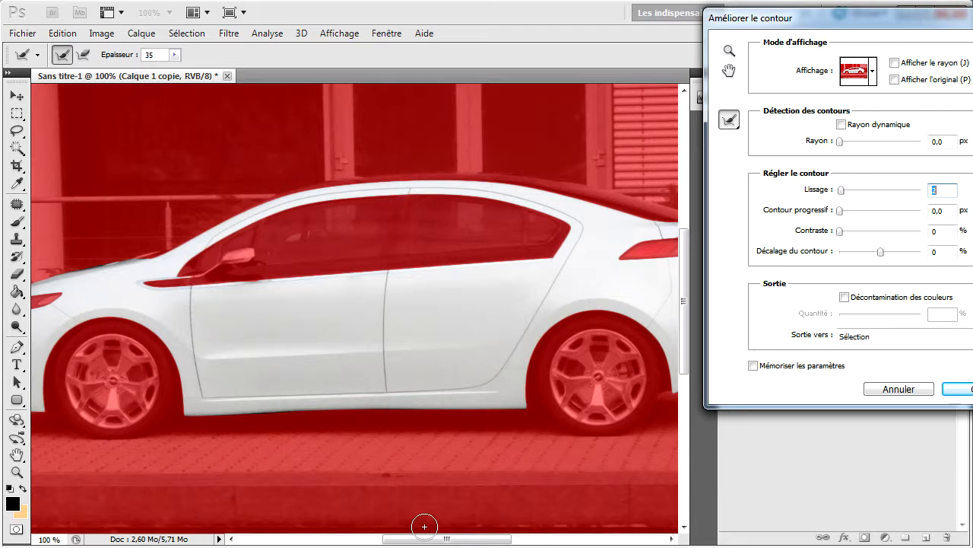
- Shift the body selection's edge by +1% and apply the edge refinement
{"action": "mouse_move", "coordinate": [432, 536]}
{"action": "left_mouse_down"}
{"action": "mouse_move", "coordinate": [403, 540]}
{"action": "mouse_move", "coordinate": [451, 538]}
{"action": "left_mouse_up"}
{"action": "left_click", "coordinate": [939, 251]}
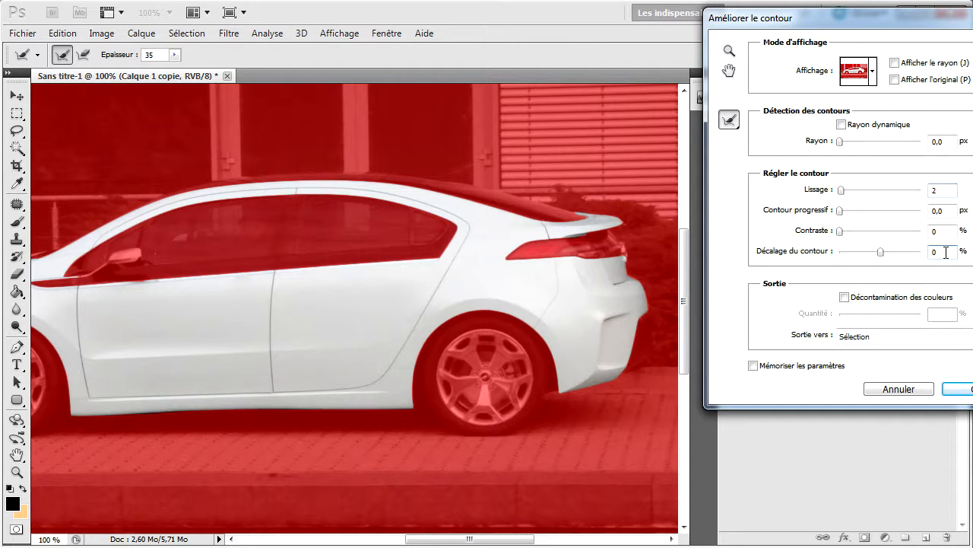
{"action": "key", "text": "Up"}
{"action": "left_click_drag", "start_coordinate": [918, 17], "coordinate": [862, 23]}
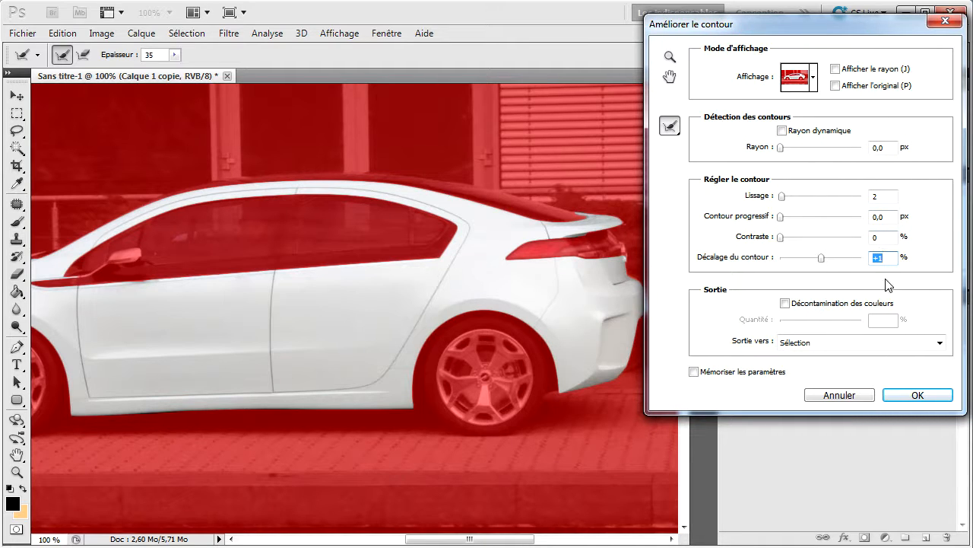
{"action": "left_click", "coordinate": [889, 398]}
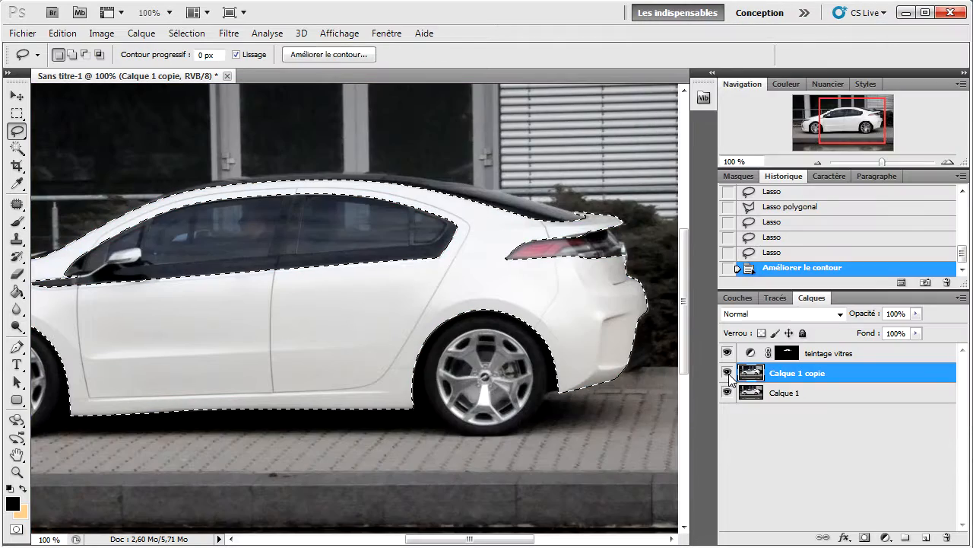
- Save the body selection as a new channel named "carrosserie"
{"action": "left_click", "coordinate": [187, 32]}
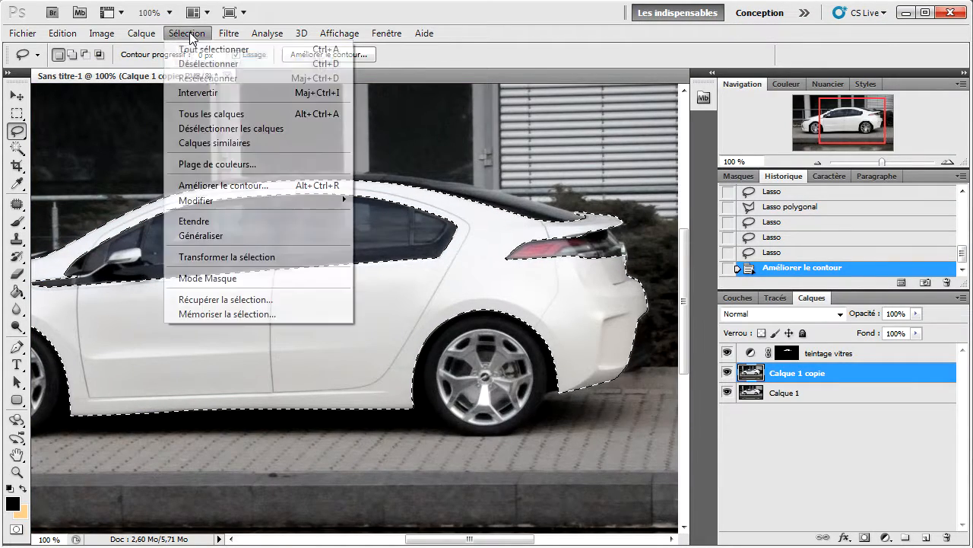
{"action": "left_click", "coordinate": [230, 314]}
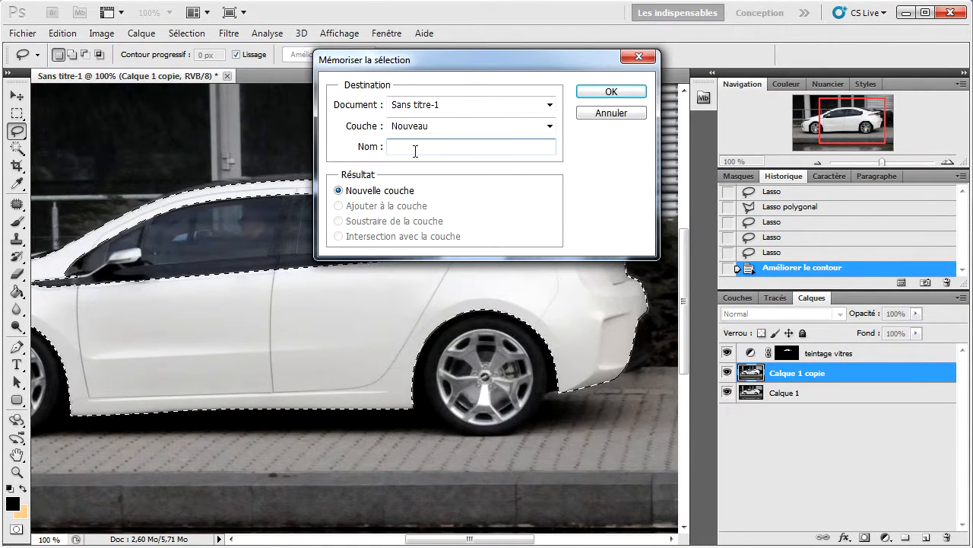
{"action": "type", "text": "carrosserie"}
{"action": "left_click", "coordinate": [612, 91]}
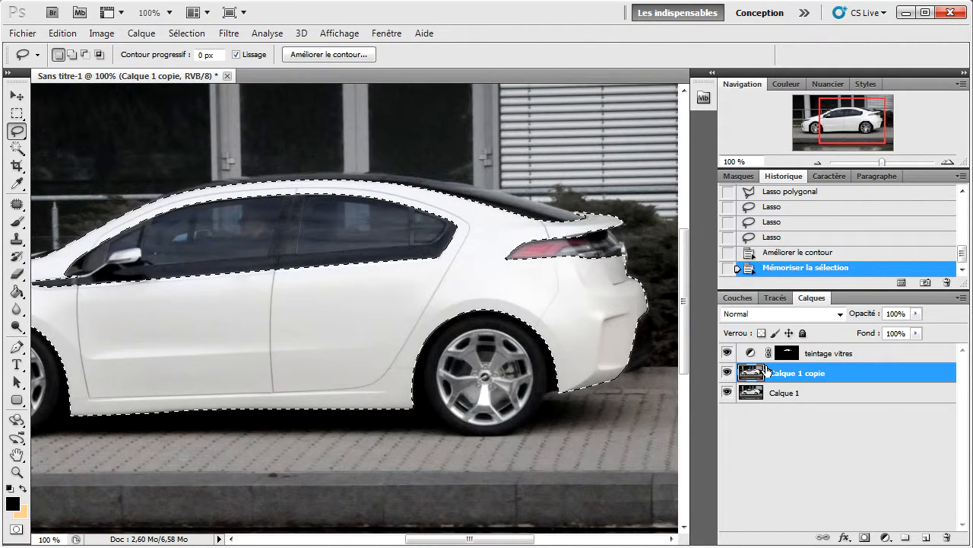
- Create a Hue/Saturation adjustment layer from the body selection and rename it "couleur carrosserie"
{"action": "left_click", "coordinate": [885, 537]}
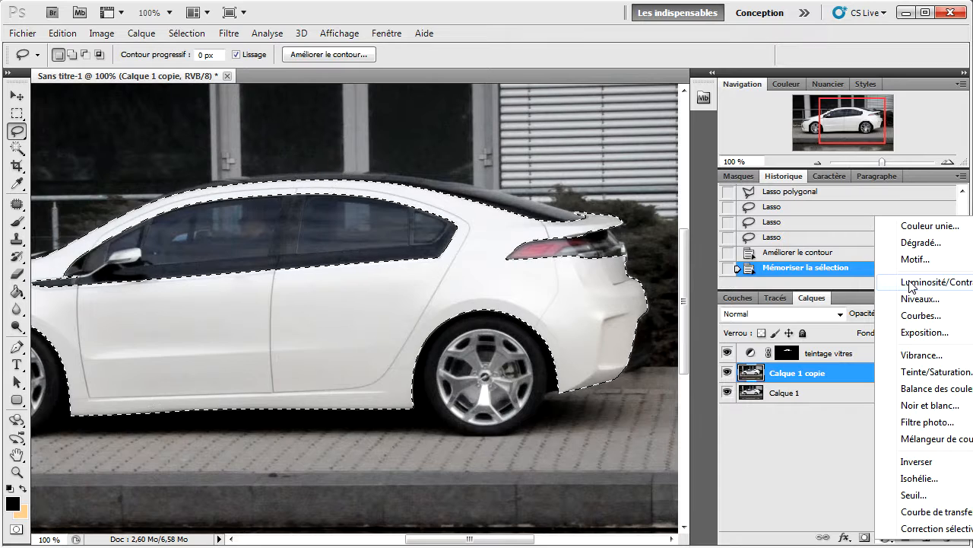
{"action": "left_click", "coordinate": [920, 373]}
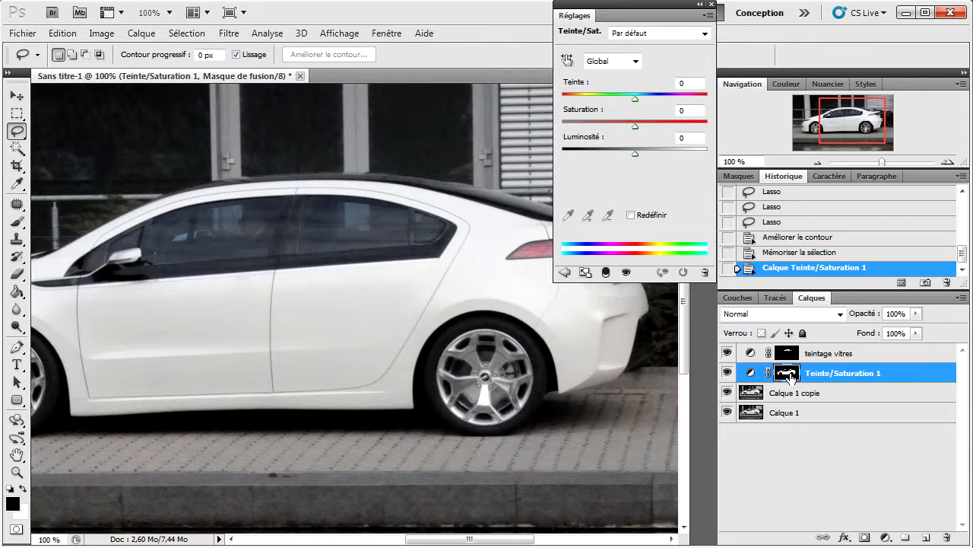
{"action": "double_click", "coordinate": [821, 373]}
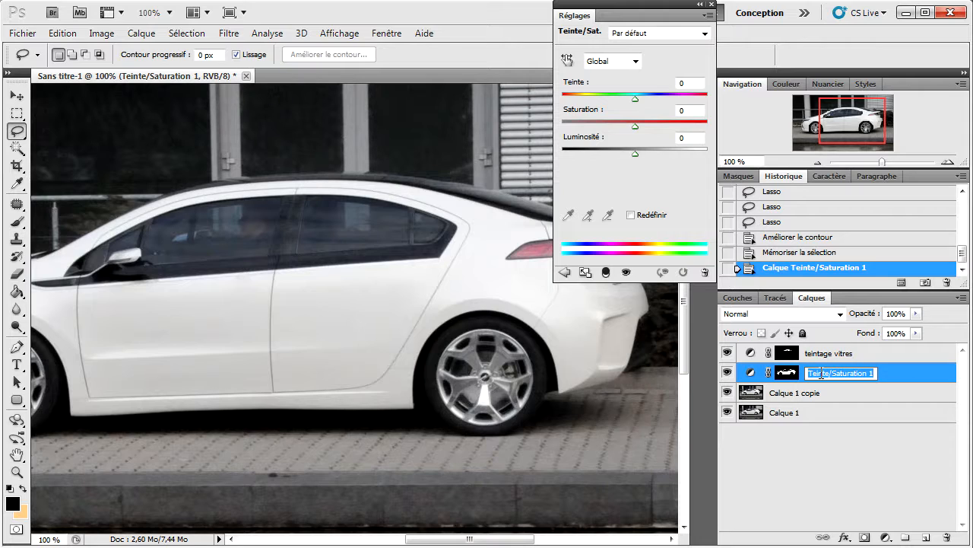
{"action": "type", "text": "cou"}
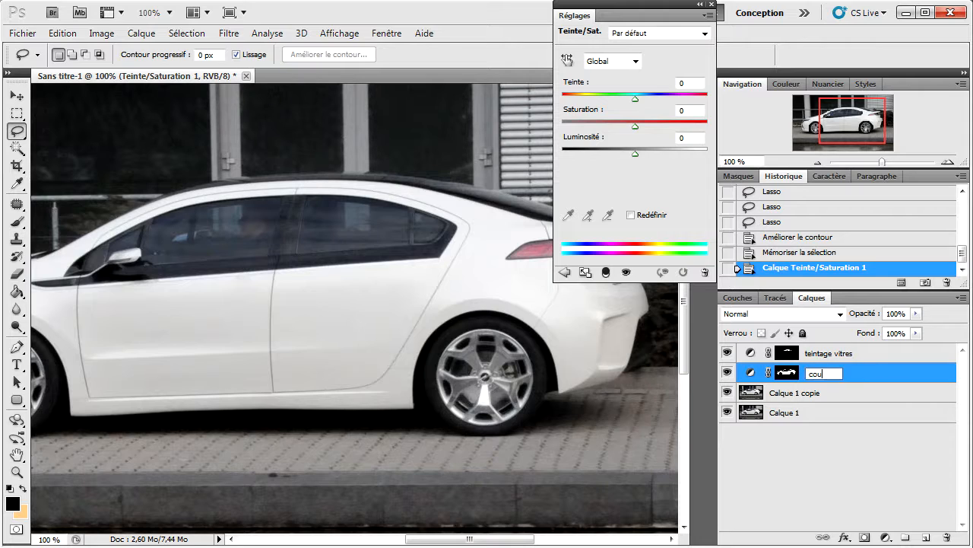
{"action": "type", "text": "leur carrosserie"}
{"action": "key", "text": "Return"}
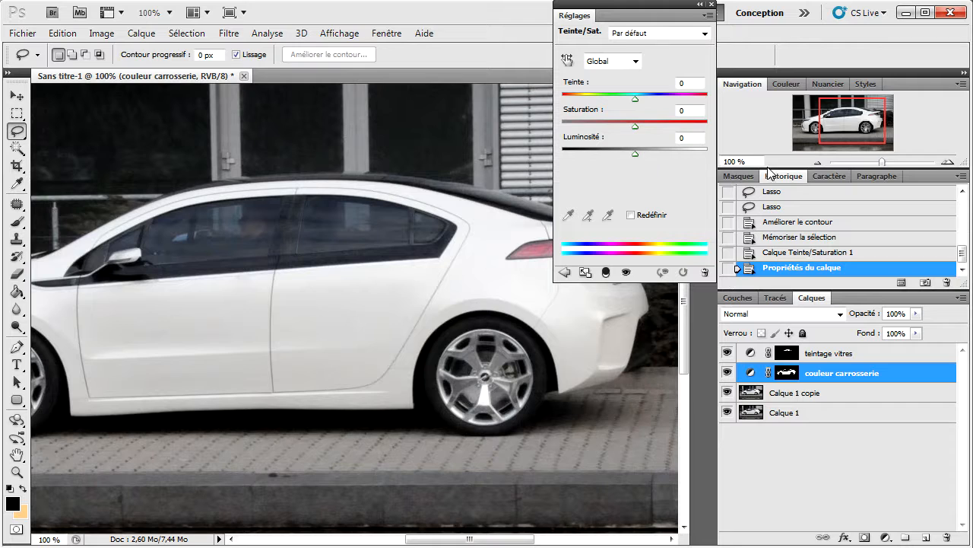
- Turn on colorizing (Redéfinir) for the bodywork's Hue/Saturation adjustment
{"action": "left_click", "coordinate": [817, 162]}
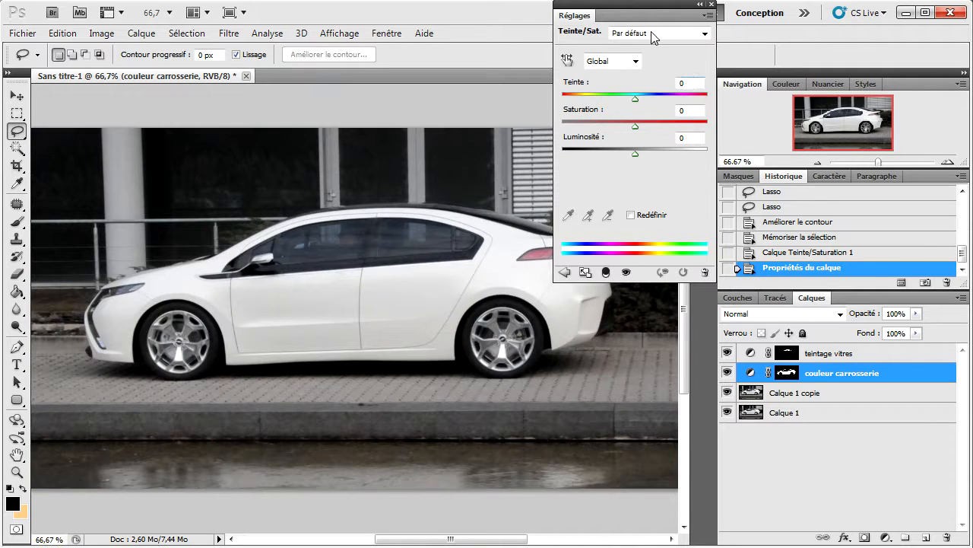
{"action": "mouse_move", "coordinate": [636, 100]}
{"action": "left_mouse_down"}
{"action": "mouse_move", "coordinate": [612, 104]}
{"action": "mouse_move", "coordinate": [629, 100]}
{"action": "left_mouse_up"}
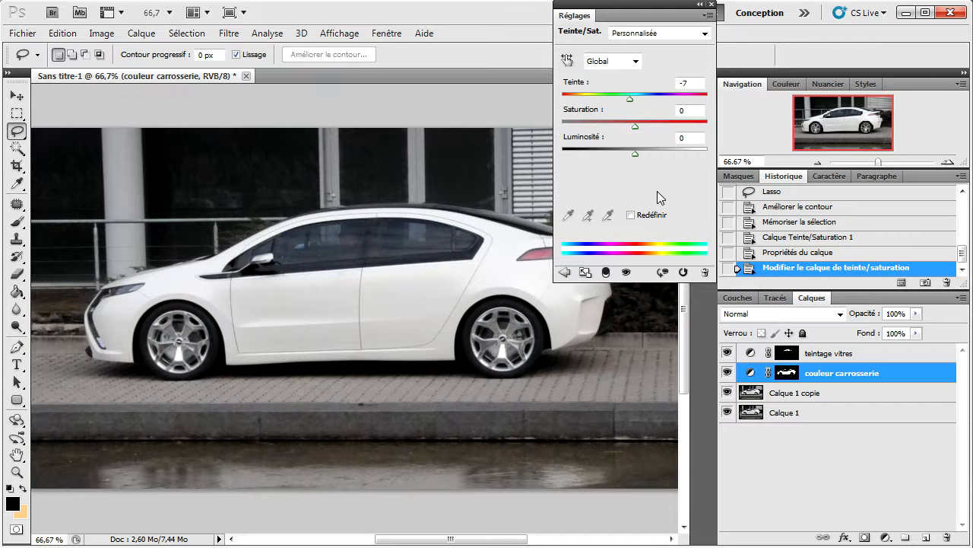
{"action": "left_click", "coordinate": [630, 215]}
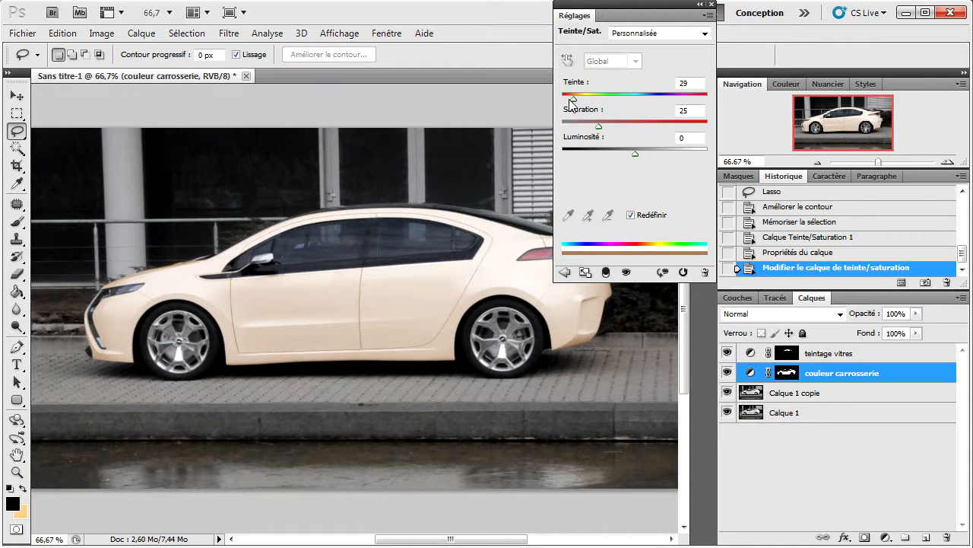
- Try yellow and green tints on the bodywork, ending on hue 143 and saturation 83
{"action": "left_click_drag", "start_coordinate": [574, 101], "coordinate": [637, 127]}
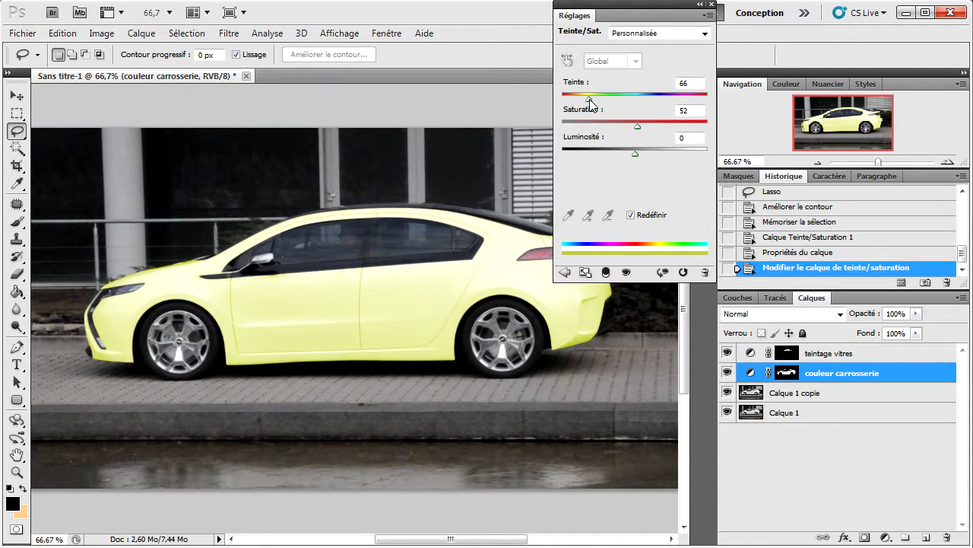
{"action": "left_click_drag", "start_coordinate": [587, 101], "coordinate": [613, 99]}
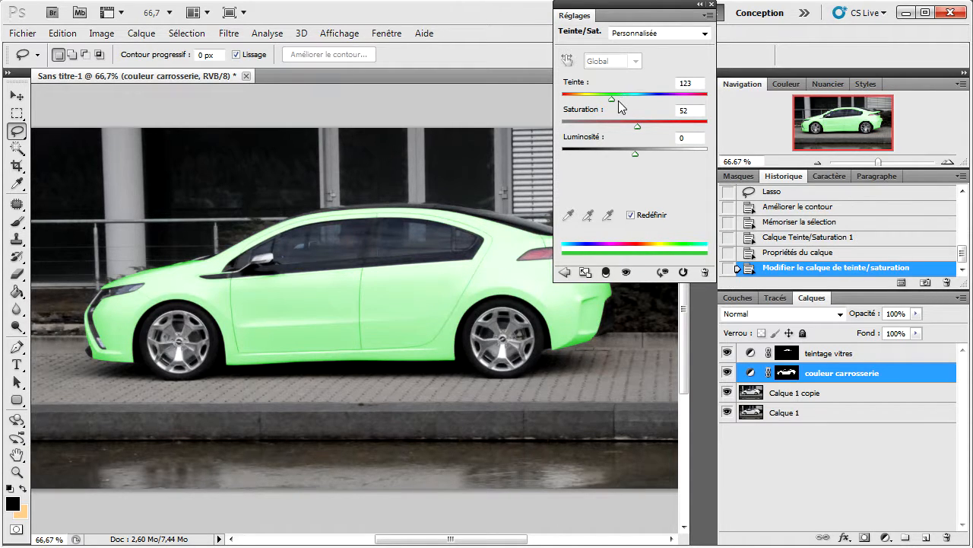
{"action": "left_click_drag", "start_coordinate": [611, 99], "coordinate": [682, 126]}
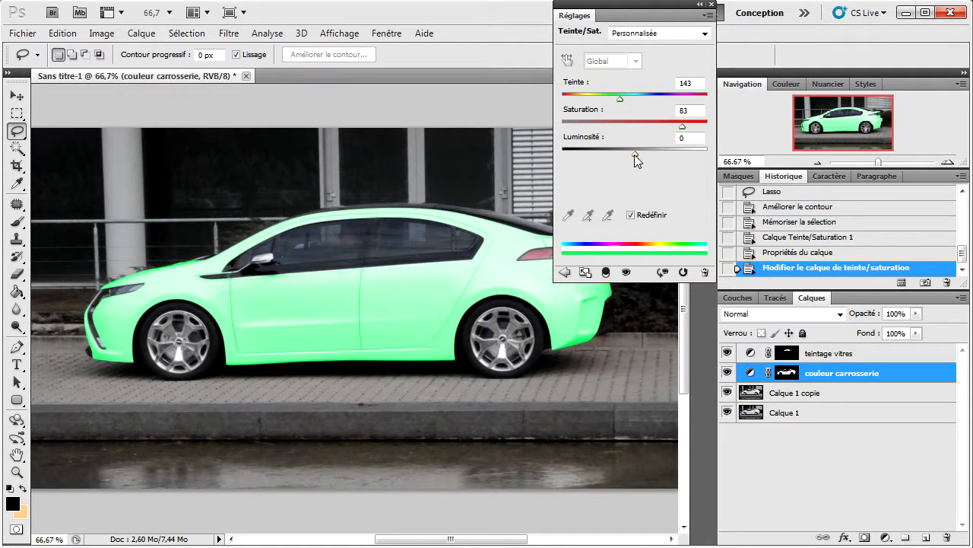
- Recolour the bodywork red with hue 4, saturation 82 and lightness -27
{"action": "left_click_drag", "start_coordinate": [620, 99], "coordinate": [554, 106]}
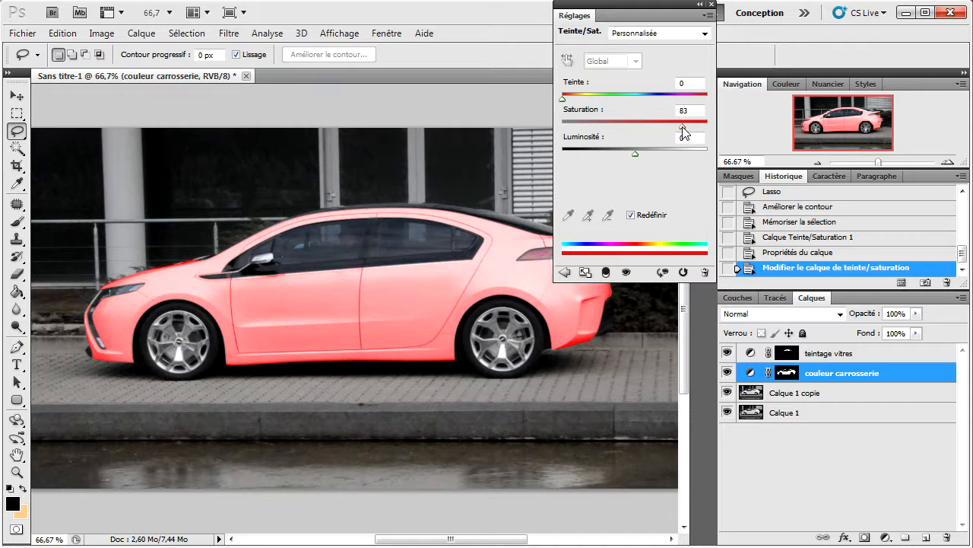
{"action": "left_click_drag", "start_coordinate": [683, 132], "coordinate": [710, 132]}
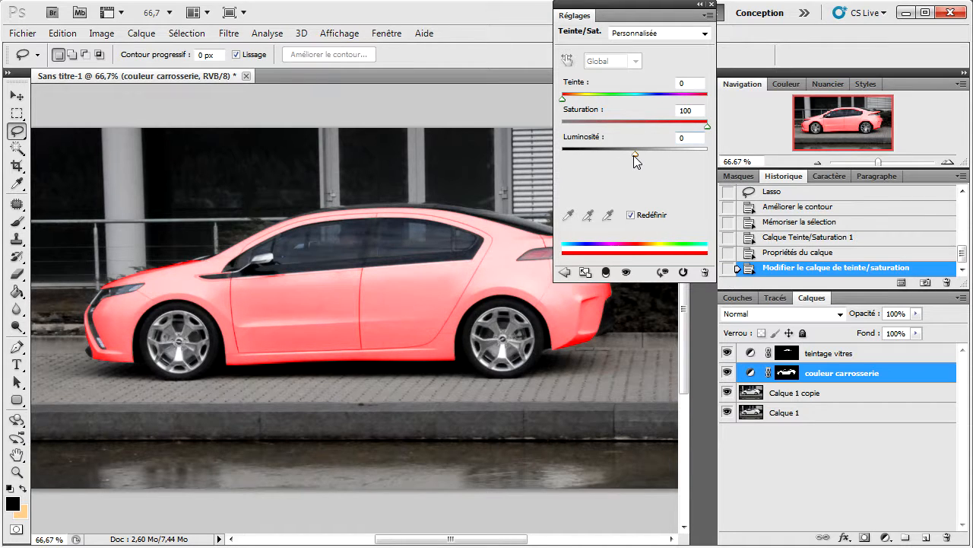
{"action": "mouse_move", "coordinate": [634, 154]}
{"action": "left_mouse_down"}
{"action": "mouse_move", "coordinate": [619, 154]}
{"action": "mouse_move", "coordinate": [629, 154]}
{"action": "left_mouse_up"}
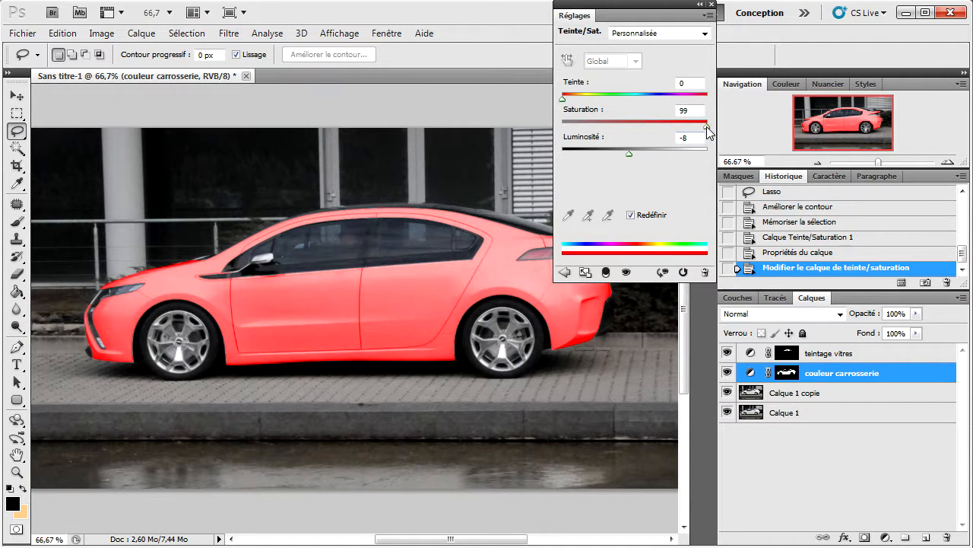
{"action": "mouse_move", "coordinate": [705, 127]}
{"action": "left_mouse_down"}
{"action": "mouse_move", "coordinate": [683, 128]}
{"action": "mouse_move", "coordinate": [695, 127]}
{"action": "left_mouse_up"}
{"action": "left_click_drag", "start_coordinate": [632, 155], "coordinate": [615, 154]}
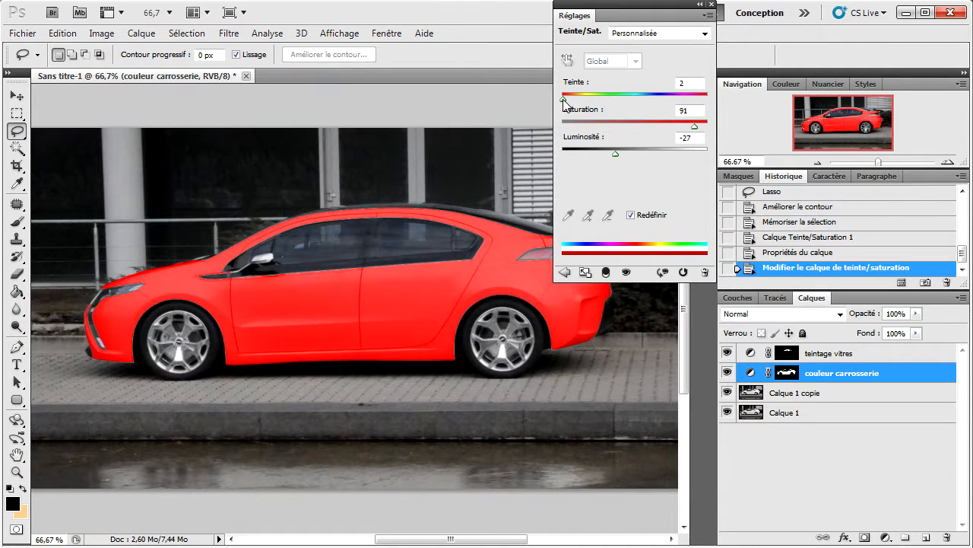
{"action": "left_click_drag", "start_coordinate": [564, 101], "coordinate": [565, 99]}
{"action": "left_click_drag", "start_coordinate": [694, 126], "coordinate": [674, 131]}
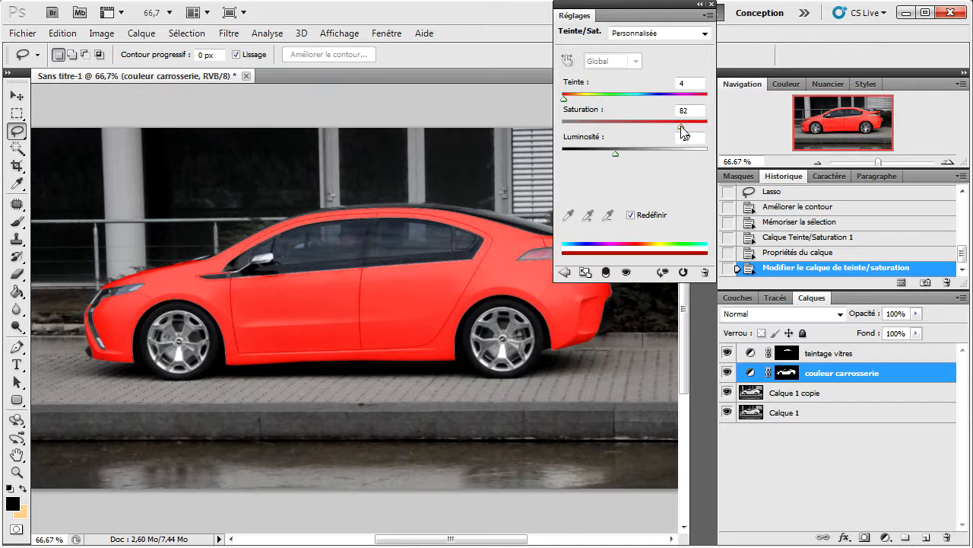
{"action": "left_click", "coordinate": [711, 8]}
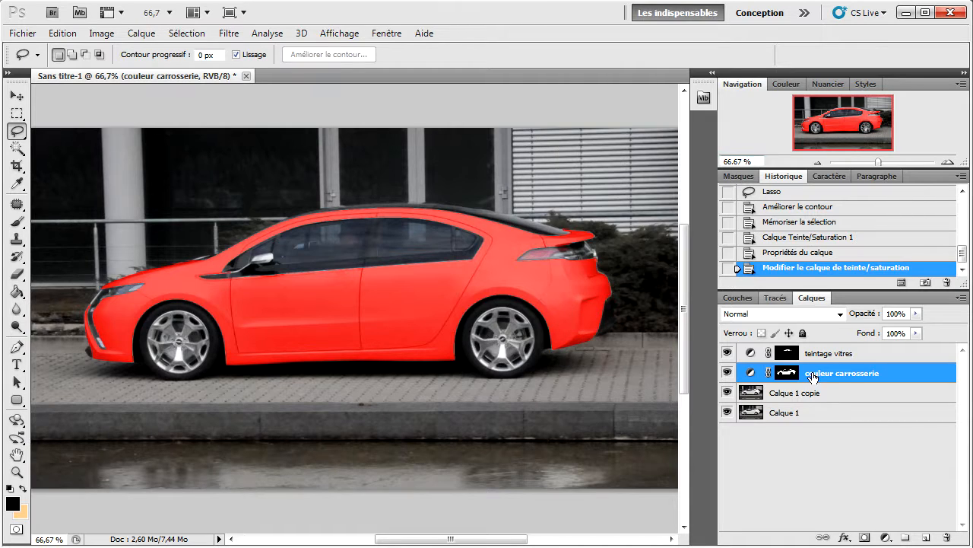
- Reopen the Hue/Saturation settings of the "couleur carrosserie" layer for review and close them unchanged
{"action": "double_click", "coordinate": [751, 373]}
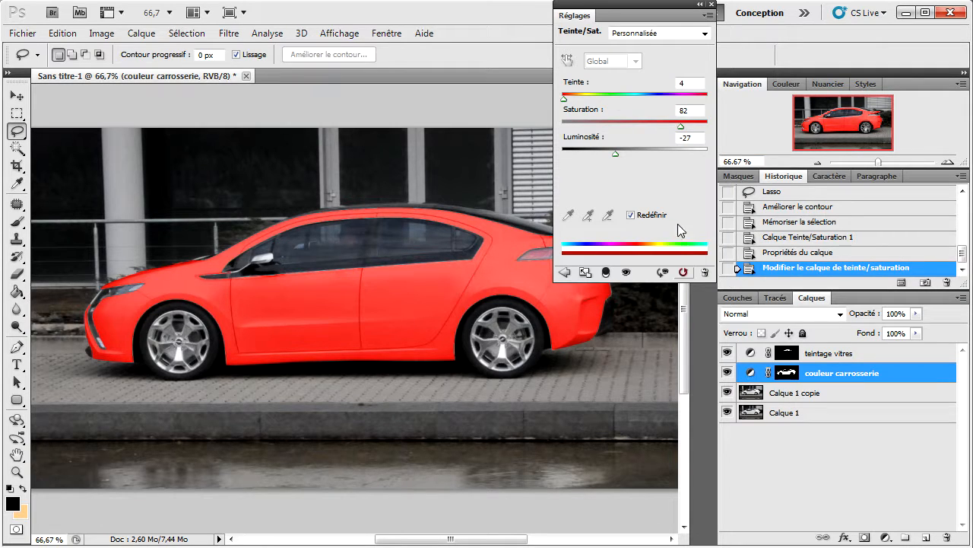
{"action": "left_click", "coordinate": [711, 7]}
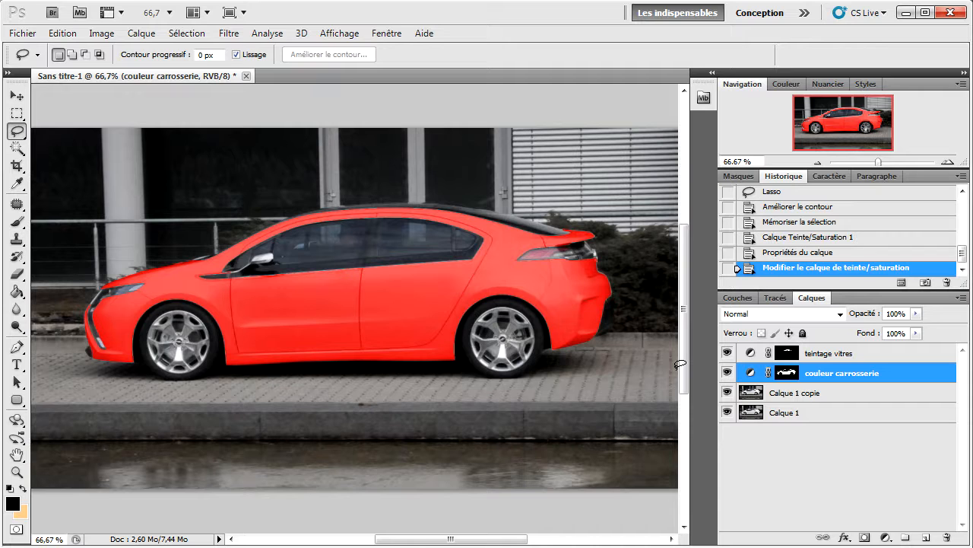
- Try to select the grey areas around the front wheel's brake caliper with the Magic Wand at tolerance 20, and clear the selection
{"action": "left_click", "coordinate": [948, 163]}
{"action": "left_click", "coordinate": [947, 162]}
{"action": "left_click", "coordinate": [841, 127]}
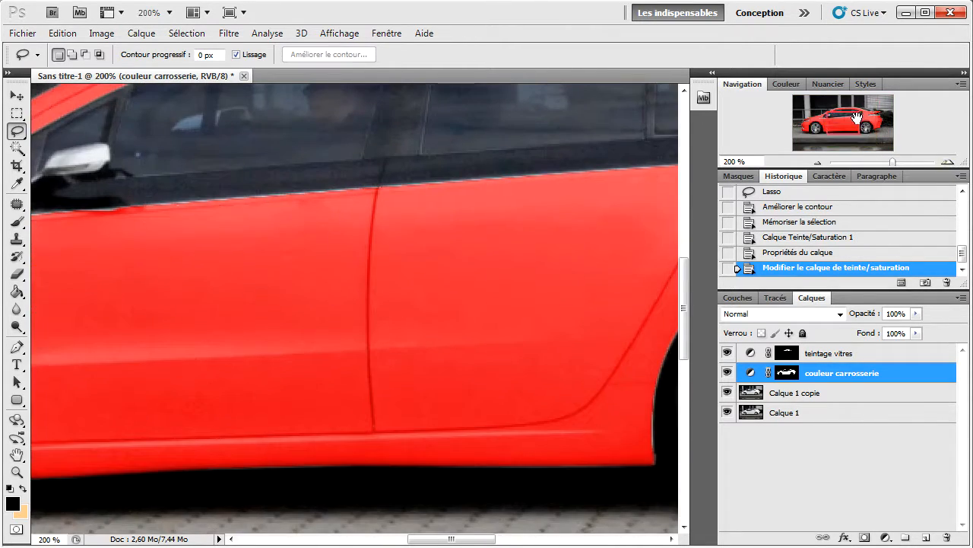
{"action": "left_click_drag", "start_coordinate": [841, 127], "coordinate": [814, 131]}
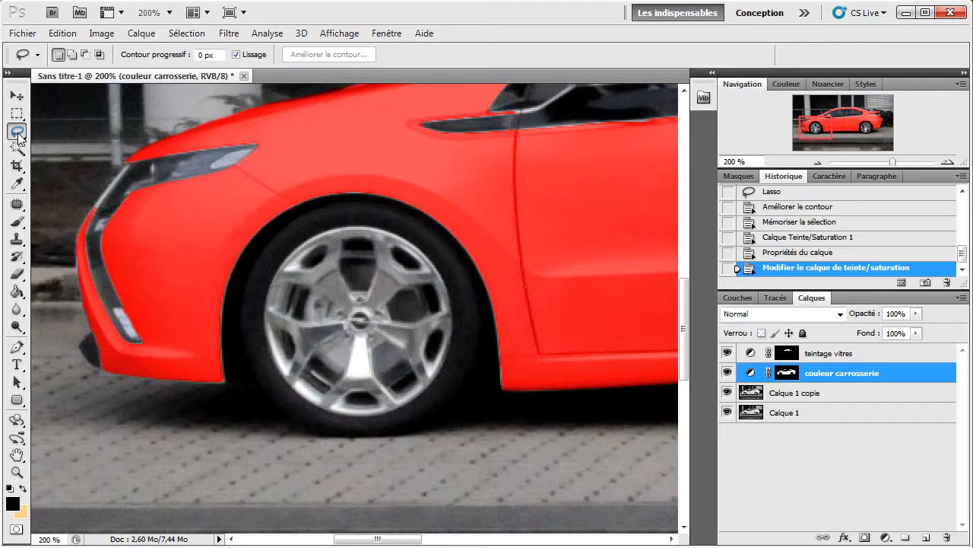
{"action": "left_click_drag", "start_coordinate": [18, 133], "coordinate": [61, 140]}
{"action": "left_click", "coordinate": [18, 149]}
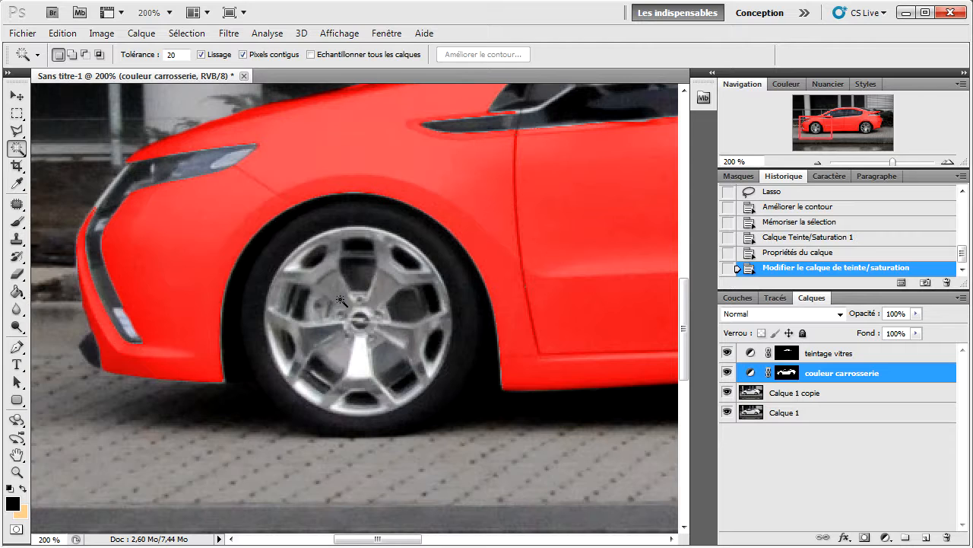
{"action": "left_click", "coordinate": [325, 275]}
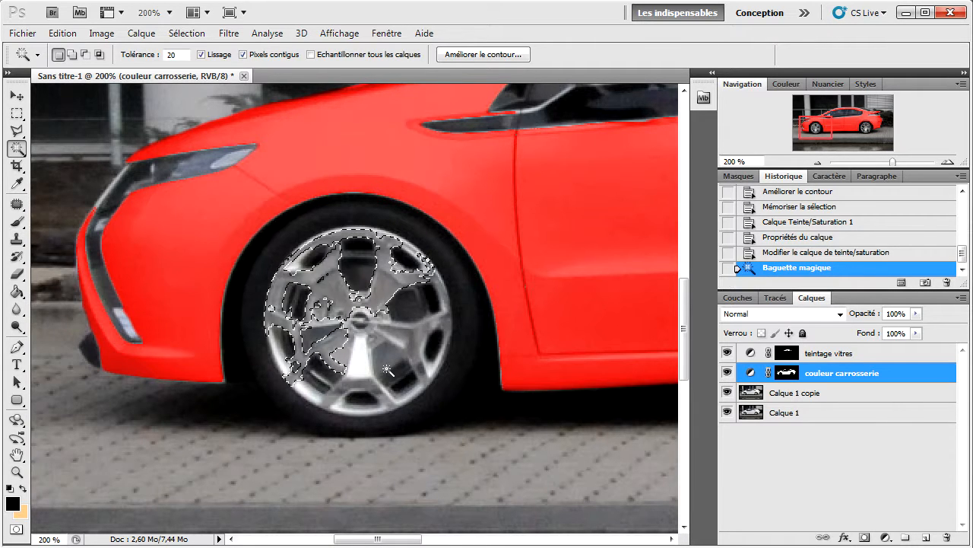
{"action": "left_click", "coordinate": [363, 342]}
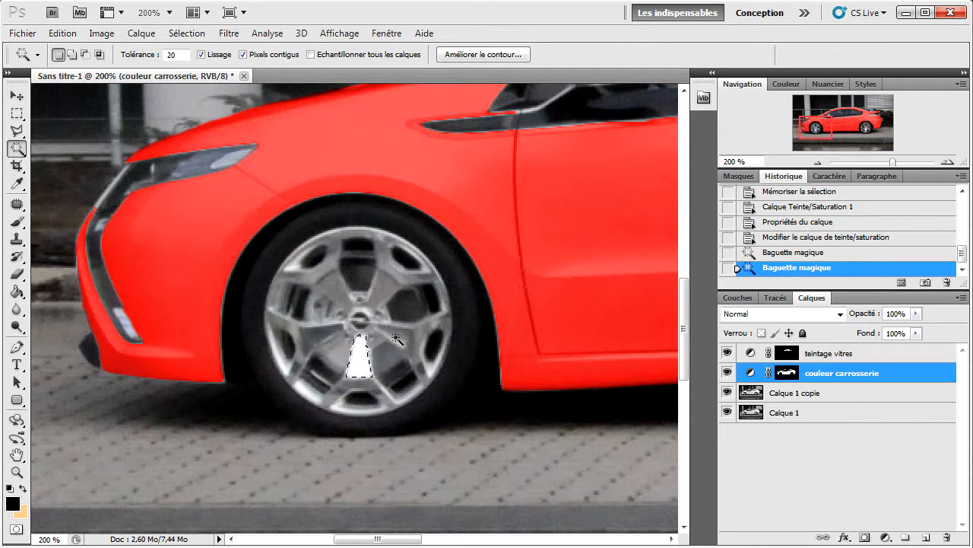
{"action": "left_click", "coordinate": [389, 340], "text": "shift"}
{"action": "left_click", "coordinate": [359, 258]}
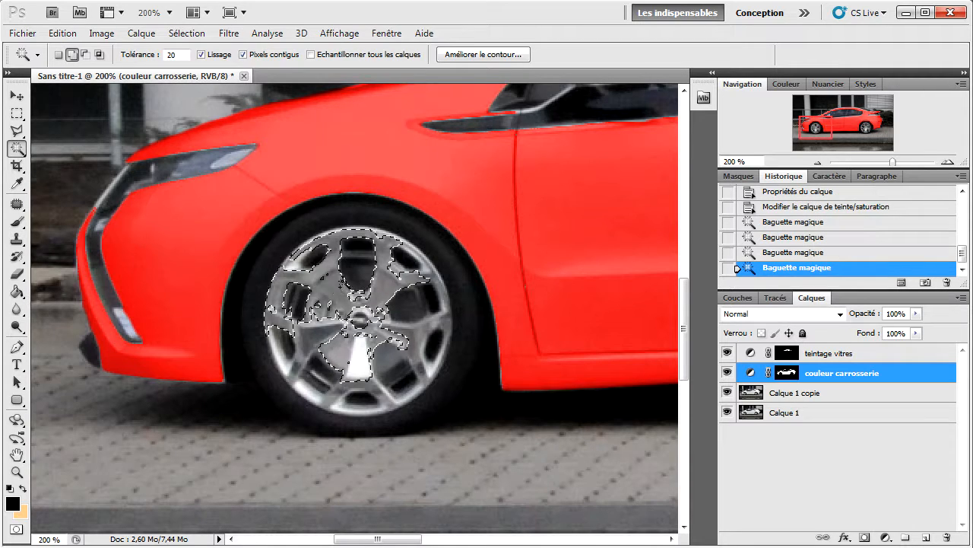
{"action": "left_click", "coordinate": [339, 284]}
{"action": "left_click", "coordinate": [330, 268]}
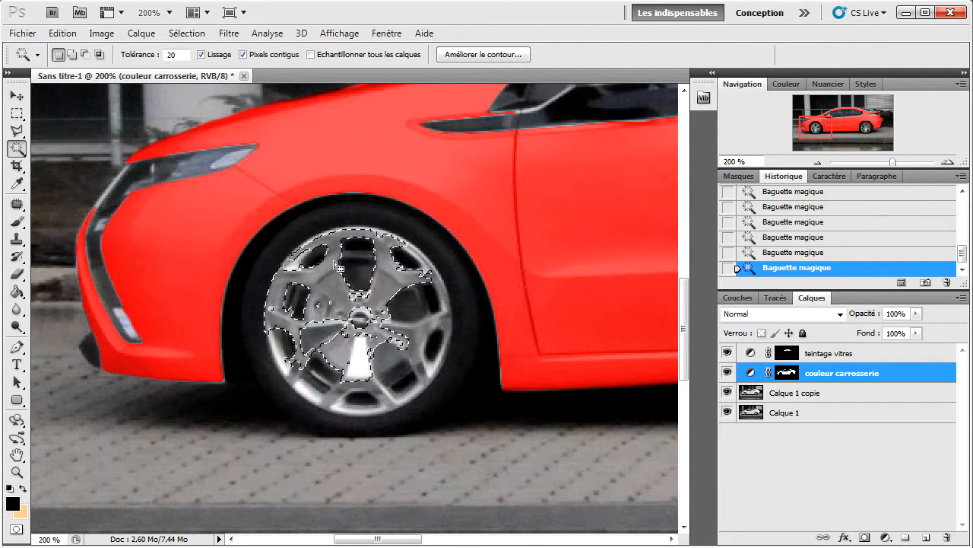
{"action": "key", "text": "ctrl+d"}
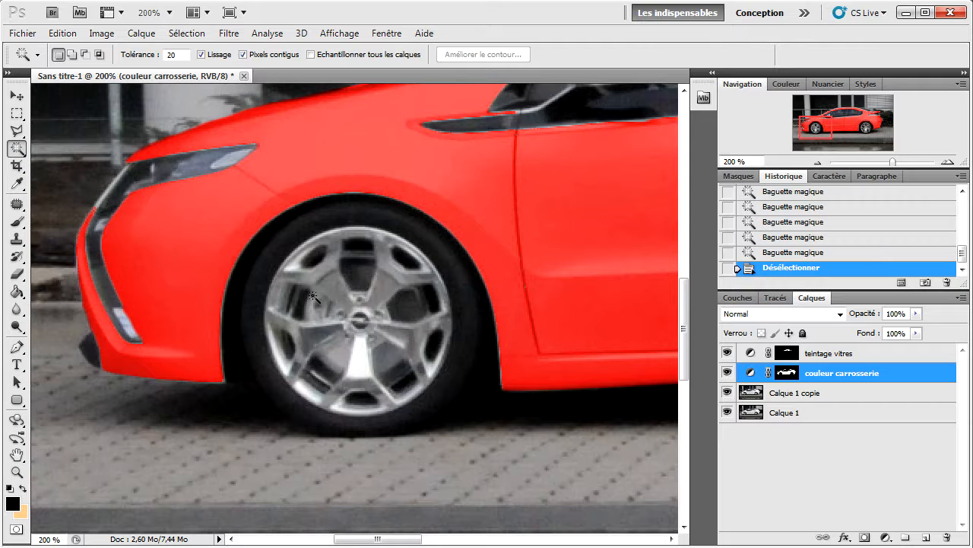
- Outline the brake caliper visible through the front wheel's rim with the Polygonal Lasso
{"action": "left_click", "coordinate": [17, 131]}
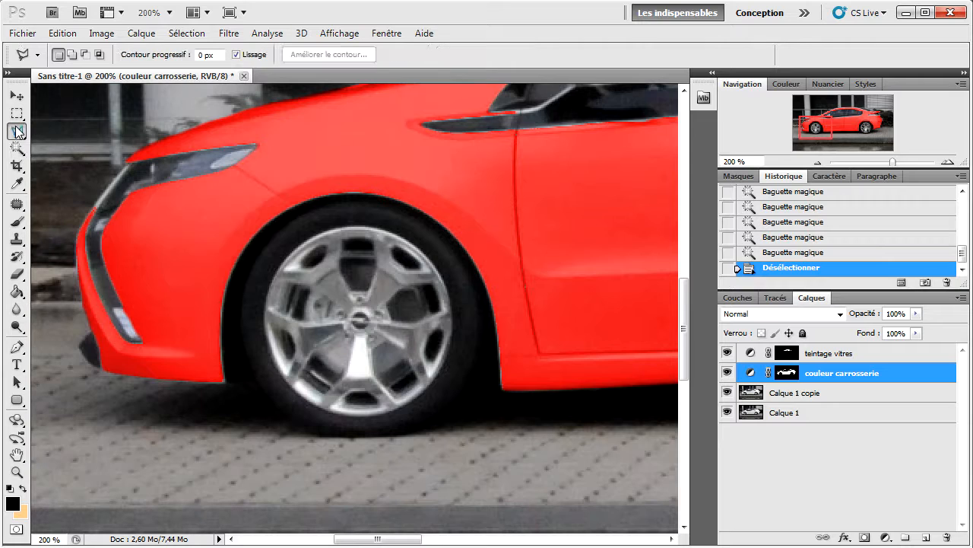
{"action": "left_click", "coordinate": [312, 290]}
{"action": "left_click", "coordinate": [325, 298]}
{"action": "left_click", "coordinate": [330, 312]}
{"action": "left_click", "coordinate": [318, 317]}
{"action": "left_click", "coordinate": [305, 299]}
{"action": "left_click", "coordinate": [310, 291]}
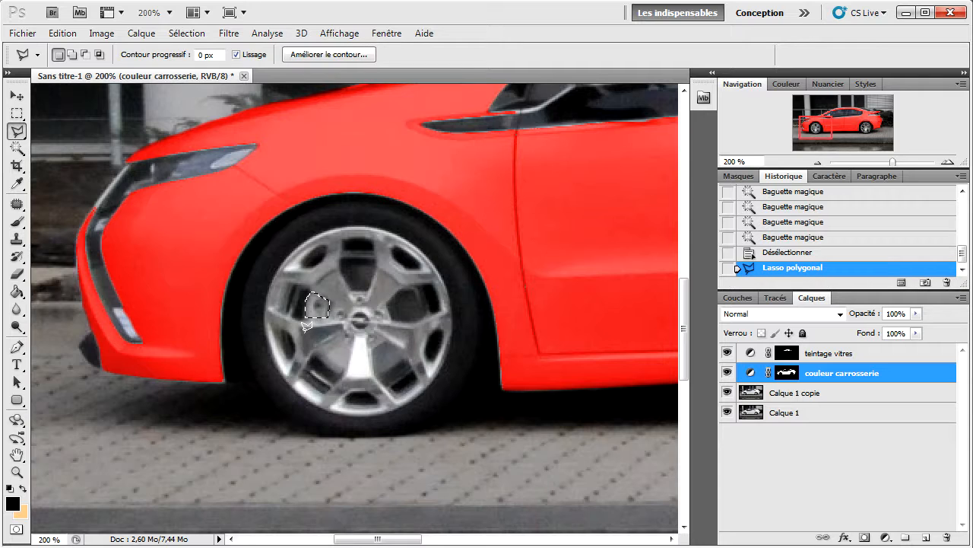
- Add the rear wheel's brake caliper to the selection with the Polygonal Lasso
{"action": "left_click_drag", "start_coordinate": [823, 131], "coordinate": [865, 128]}
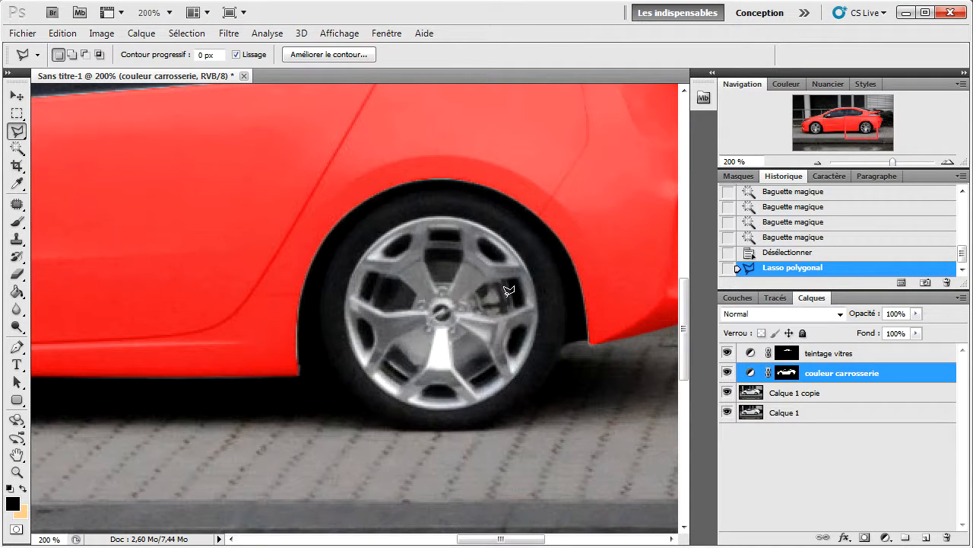
{"action": "key", "text": "shift"}
{"action": "left_click", "coordinate": [490, 277]}
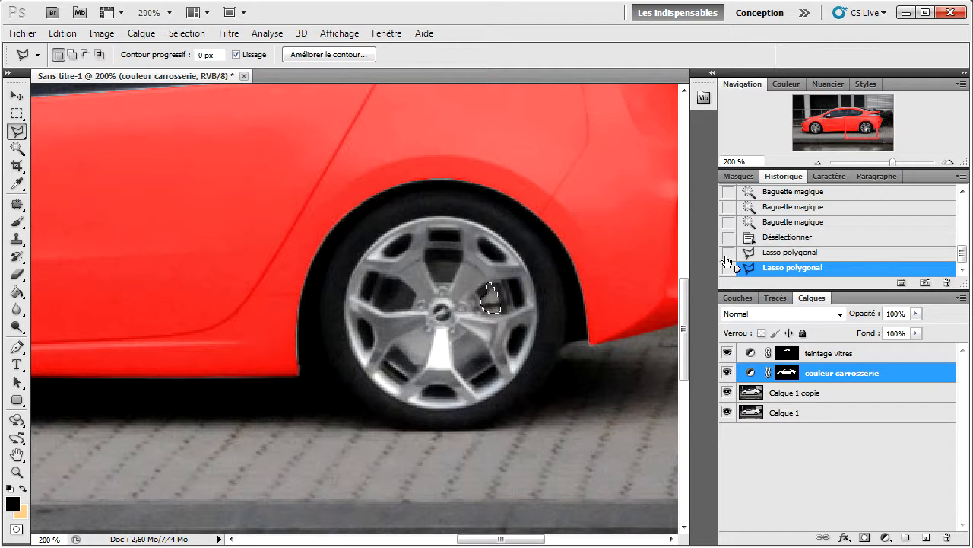
- Create a Hue/Saturation adjustment layer (Teinte/Saturation) masked to both selected calipers and turn on colorizing (Redéfinir)
{"action": "left_click", "coordinate": [817, 163]}
{"action": "left_click", "coordinate": [818, 163]}
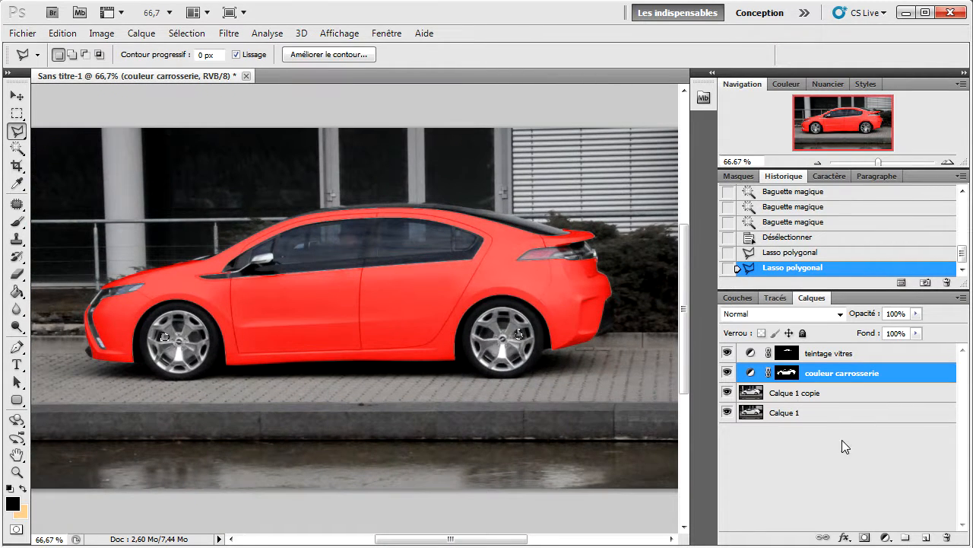
{"action": "left_click", "coordinate": [886, 537]}
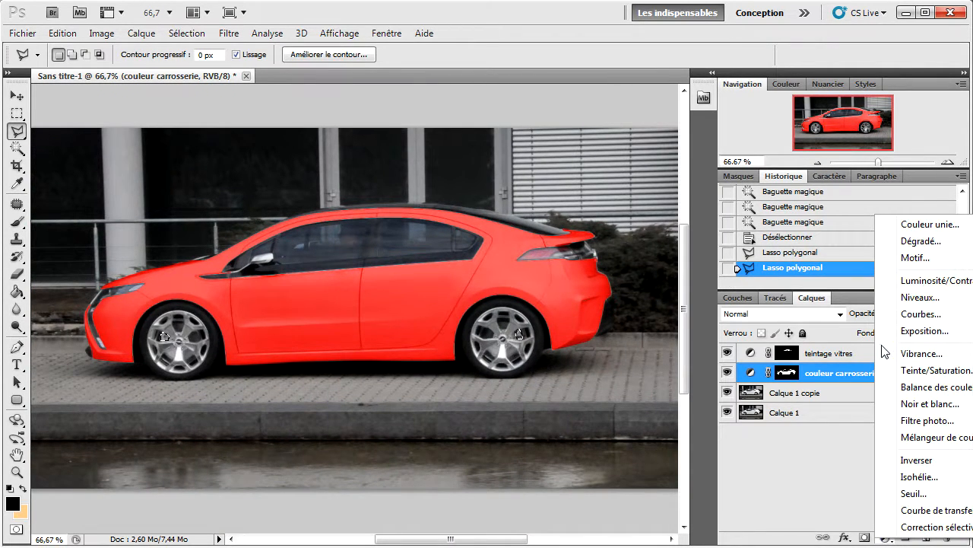
{"action": "left_click", "coordinate": [912, 373]}
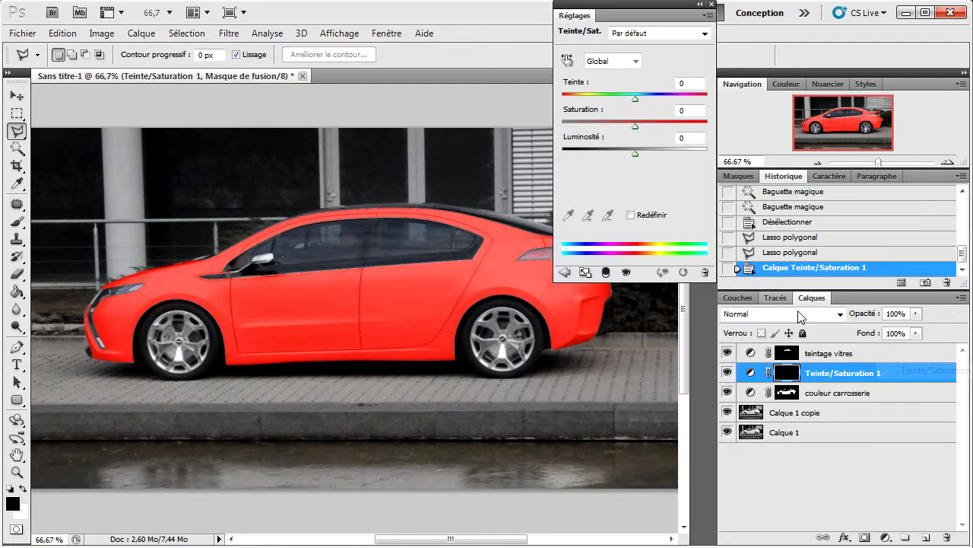
{"action": "left_click", "coordinate": [631, 216]}
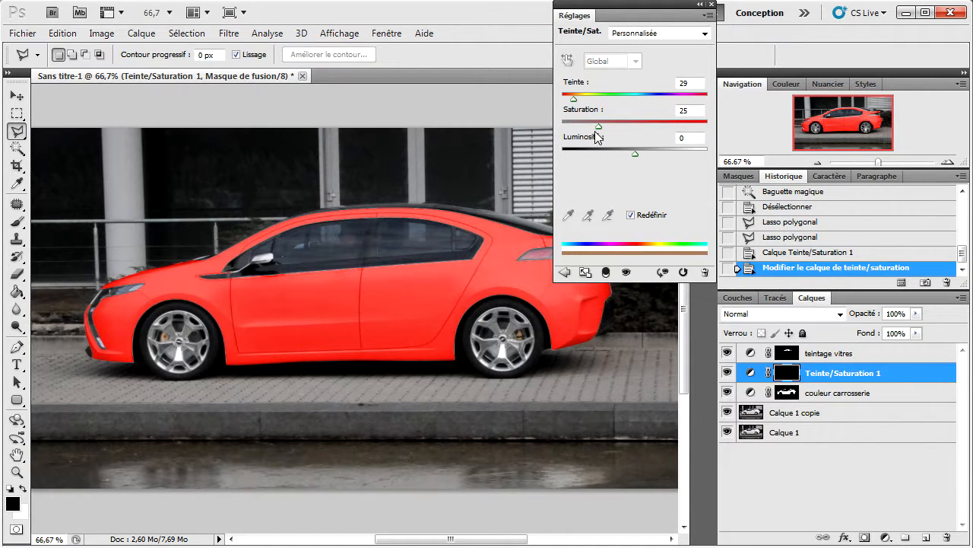
- Colour the brake calipers yellow with hue 60, saturation 98 and lightness -29, and close the adjustment settings
{"action": "left_click_drag", "start_coordinate": [644, 129], "coordinate": [705, 125]}
{"action": "left_click_drag", "start_coordinate": [574, 101], "coordinate": [587, 103]}
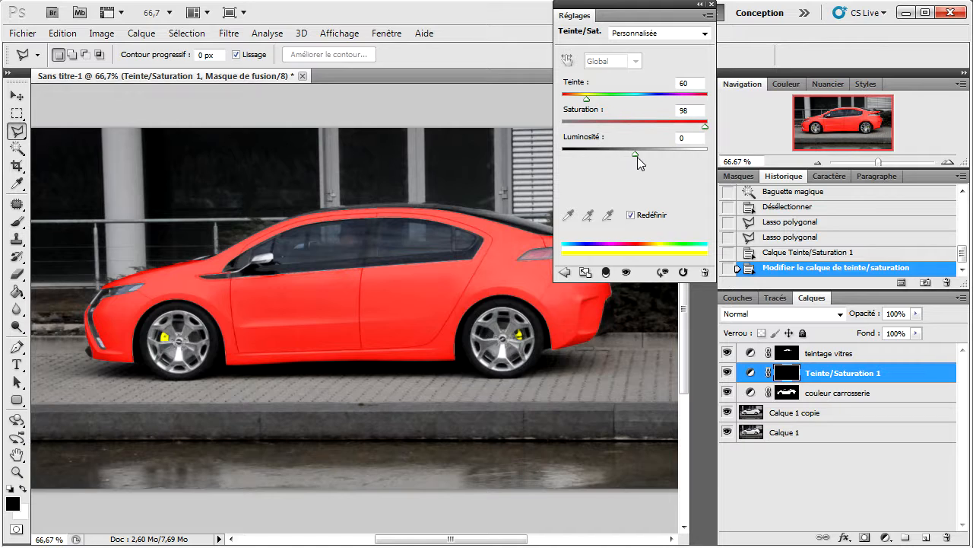
{"action": "left_click_drag", "start_coordinate": [636, 154], "coordinate": [613, 152]}
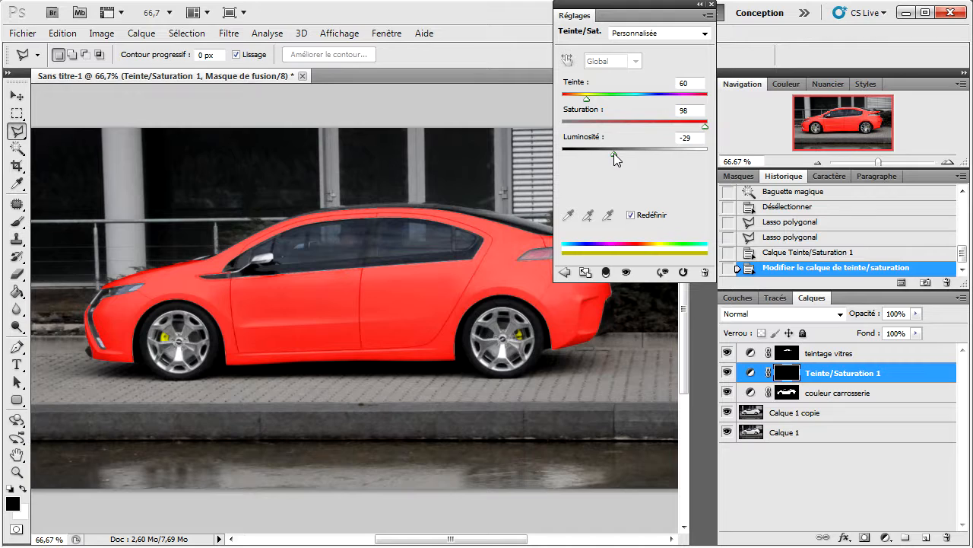
{"action": "left_click", "coordinate": [712, 5]}
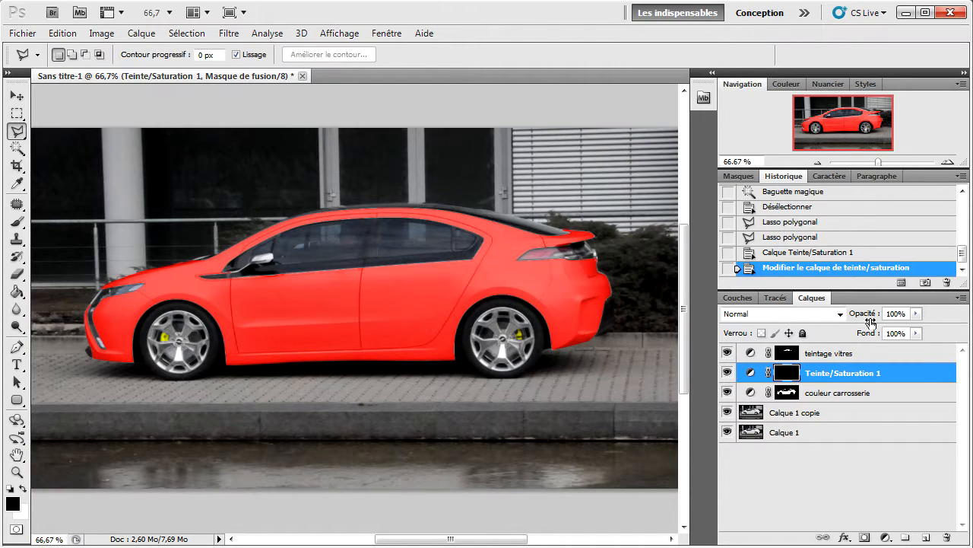
- Rename the calipers' Hue/Saturation adjustment layer as "étrier de frein"
{"action": "double_click", "coordinate": [841, 372]}
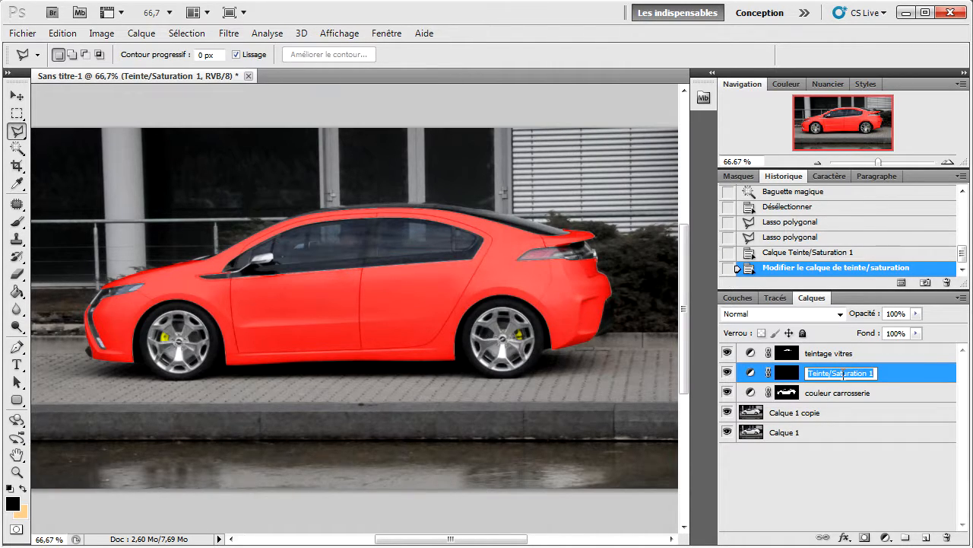
{"action": "type", "text": "e"}
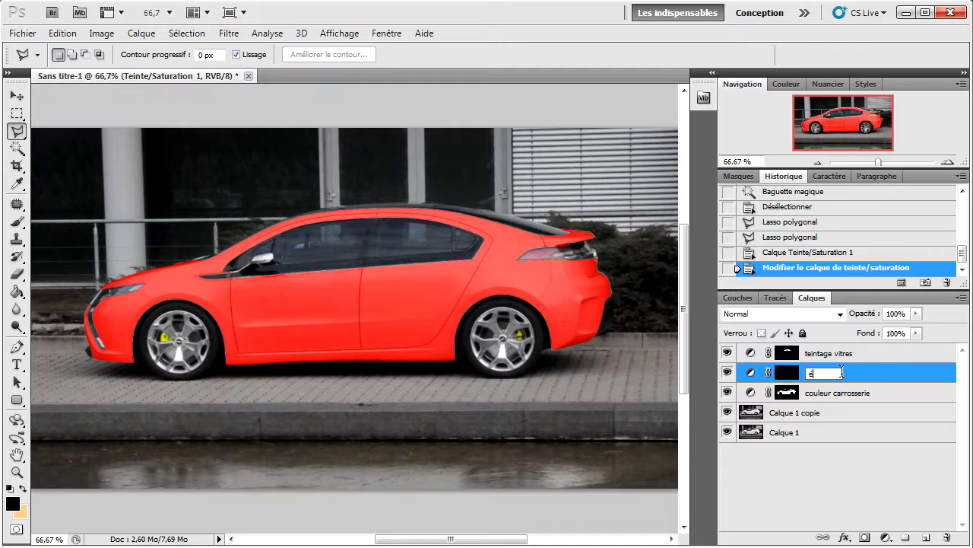
{"action": "type", "text": "trier de frein"}
{"action": "key", "text": "Return"}
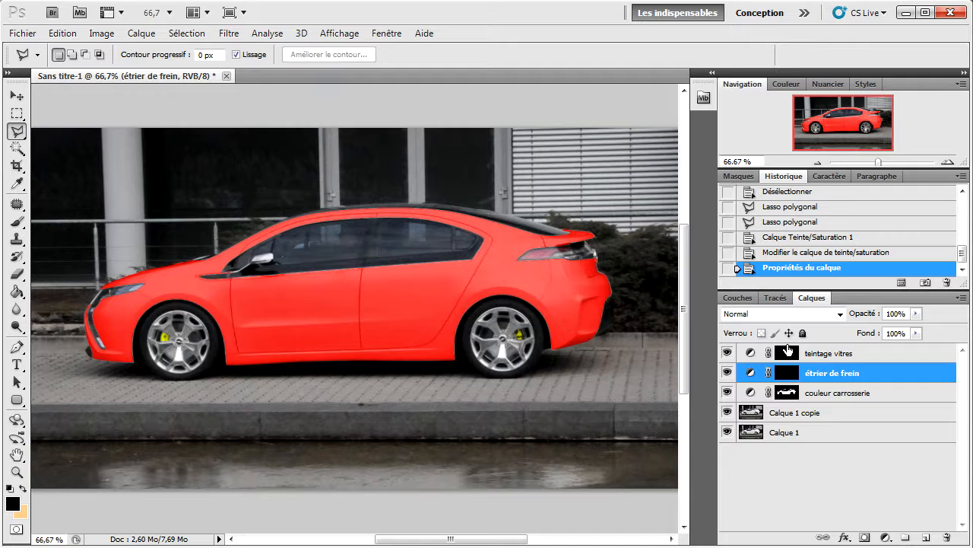
- Select the whole front rim on the "Calque 1 copie" layer with the Quick Selection tool, trimming the excess along the tyre edge
{"action": "left_click", "coordinate": [947, 162]}
{"action": "left_click", "coordinate": [948, 162]}
{"action": "left_click_drag", "start_coordinate": [865, 152], "coordinate": [843, 155]}
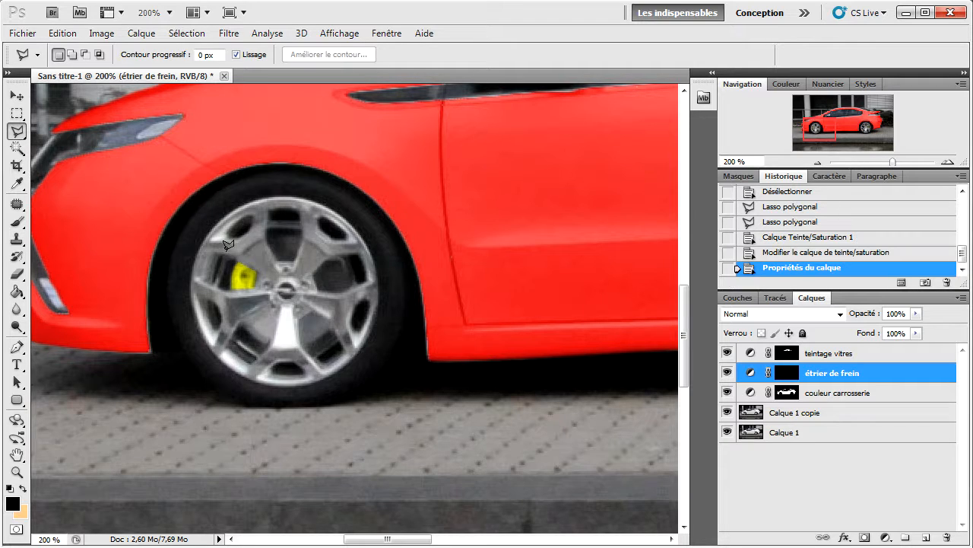
{"action": "left_click", "coordinate": [17, 134]}
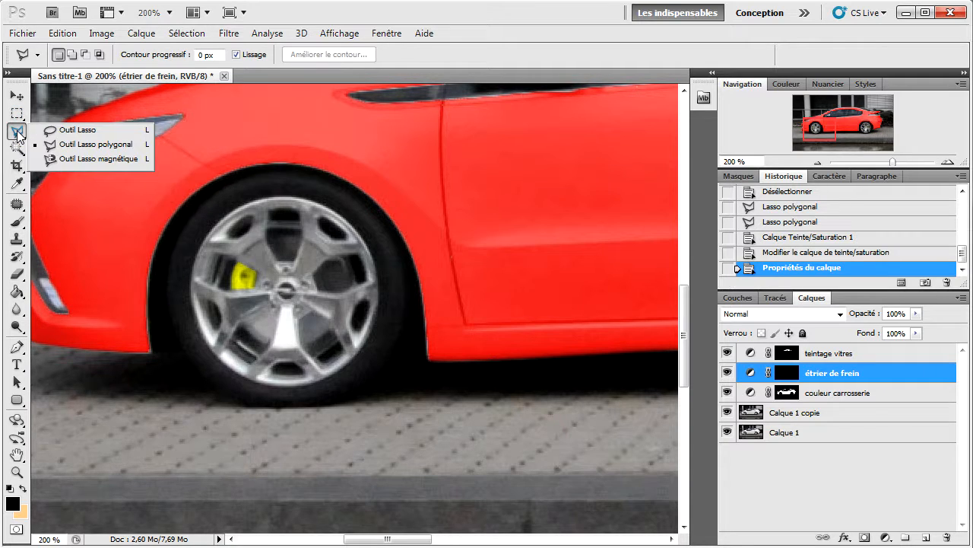
{"action": "left_click", "coordinate": [17, 149]}
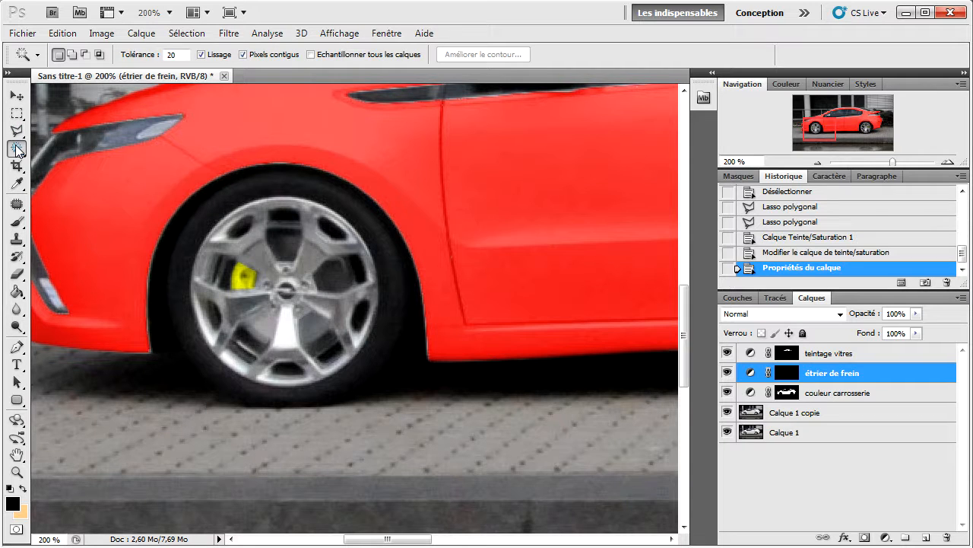
{"action": "left_click", "coordinate": [17, 150]}
{"action": "left_click", "coordinate": [53, 152]}
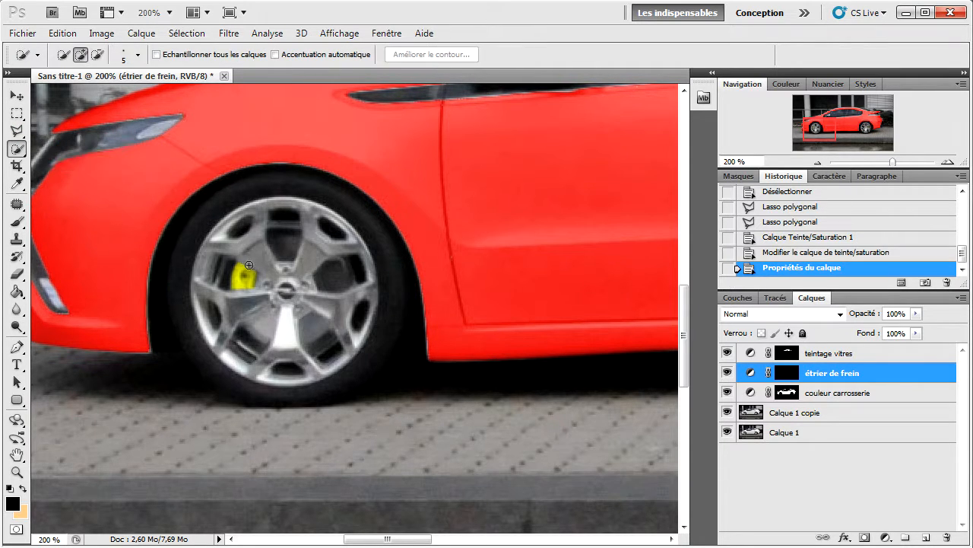
{"action": "left_click", "coordinate": [794, 416]}
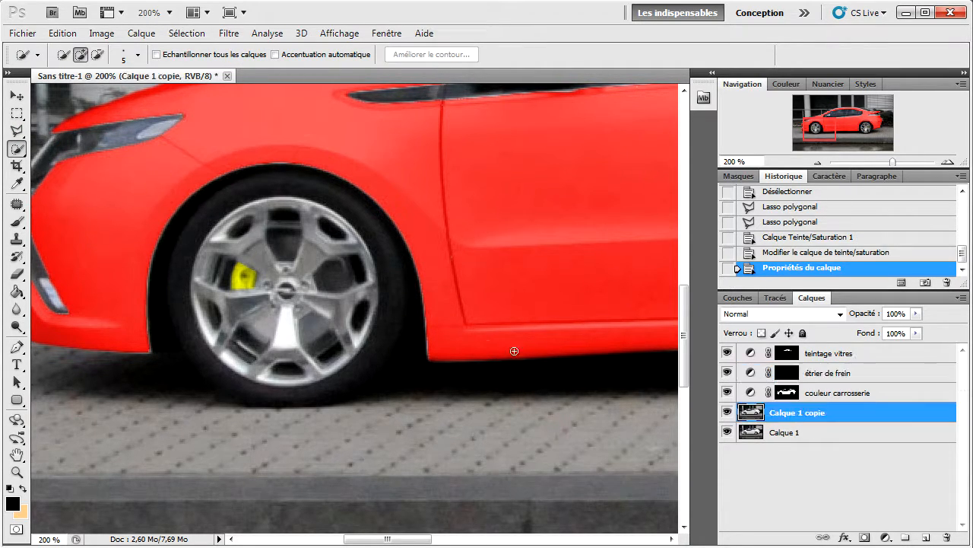
{"action": "left_click", "coordinate": [258, 219]}
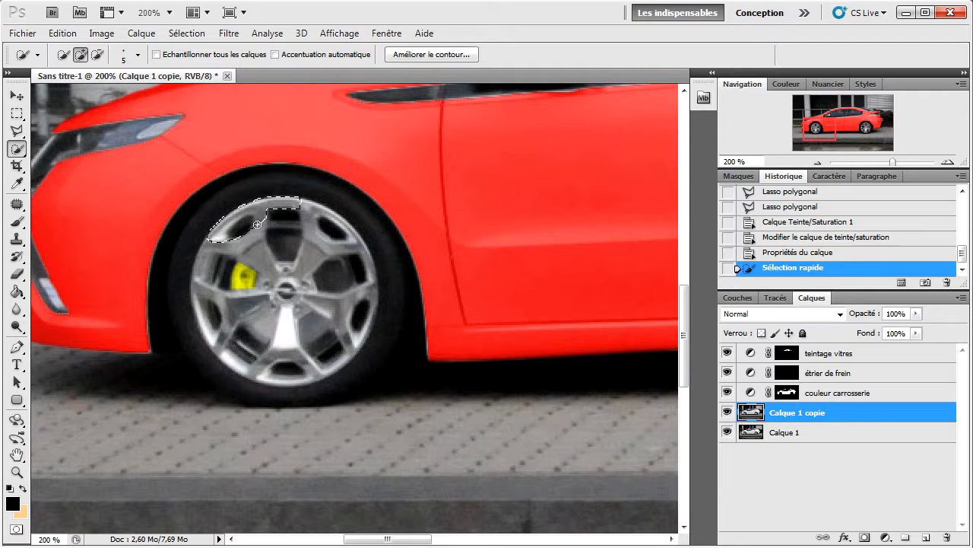
{"action": "mouse_move", "coordinate": [257, 225]}
{"action": "left_mouse_down"}
{"action": "mouse_move", "coordinate": [293, 301]}
{"action": "mouse_move", "coordinate": [289, 335]}
{"action": "mouse_move", "coordinate": [276, 341]}
{"action": "mouse_move", "coordinate": [336, 331]}
{"action": "mouse_move", "coordinate": [377, 288]}
{"action": "mouse_move", "coordinate": [366, 337]}
{"action": "left_mouse_up"}
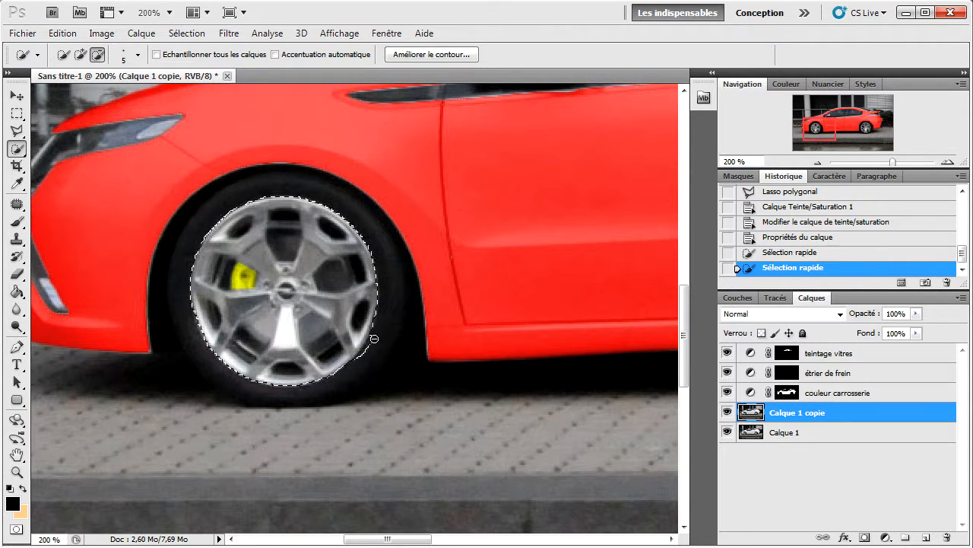
{"action": "left_click", "coordinate": [359, 357], "text": "alt"}
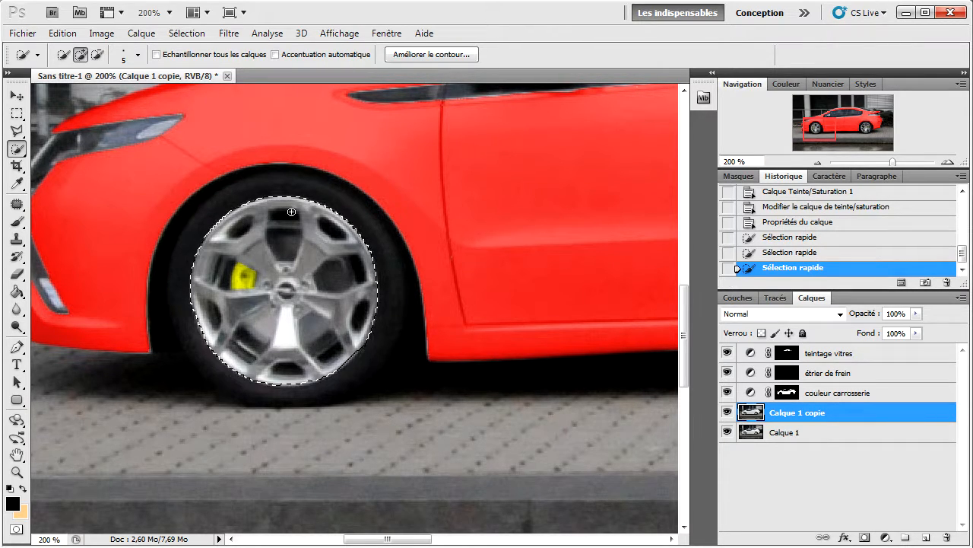
- Subtract the openings between the front rim's spokes, including the caliper area, from the selection with the Quick Selection tool
{"action": "key", "text": "alt"}
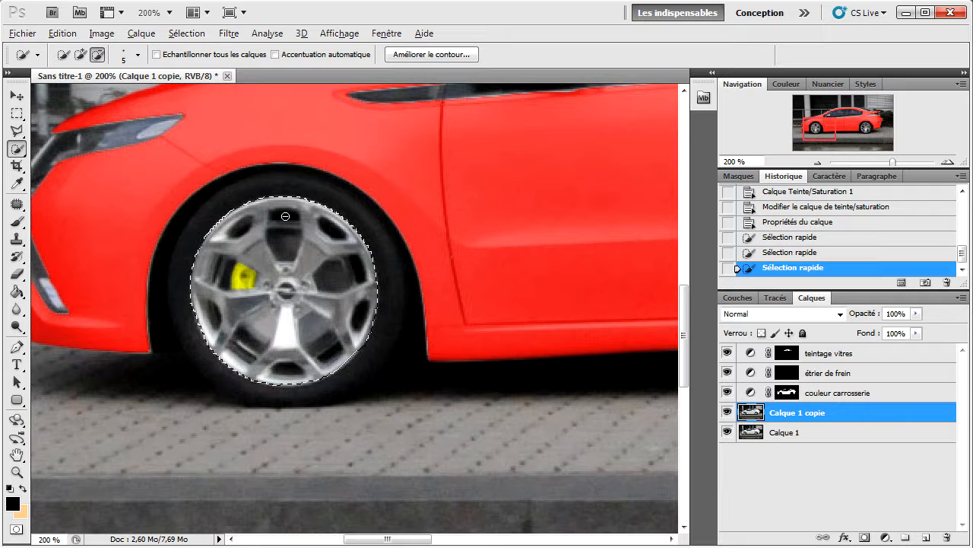
{"action": "left_click", "coordinate": [277, 222], "text": "alt"}
{"action": "left_click", "coordinate": [283, 239], "text": "alt"}
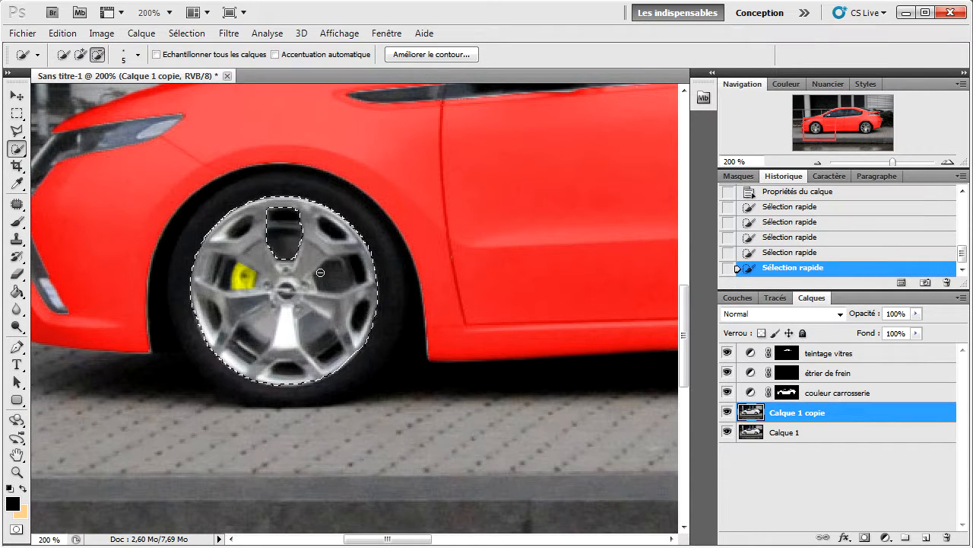
{"action": "left_click", "coordinate": [345, 273], "text": "alt"}
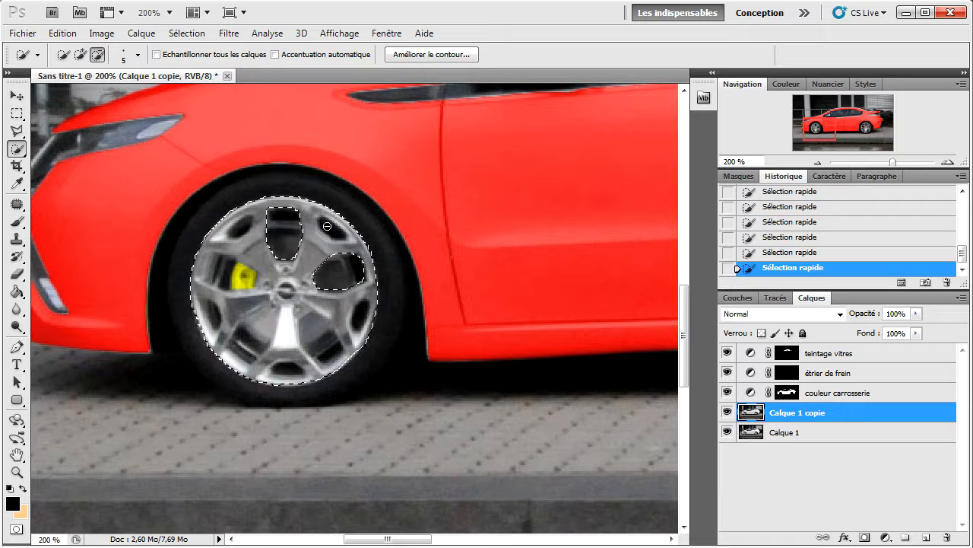
{"action": "left_click", "coordinate": [355, 320], "text": "alt"}
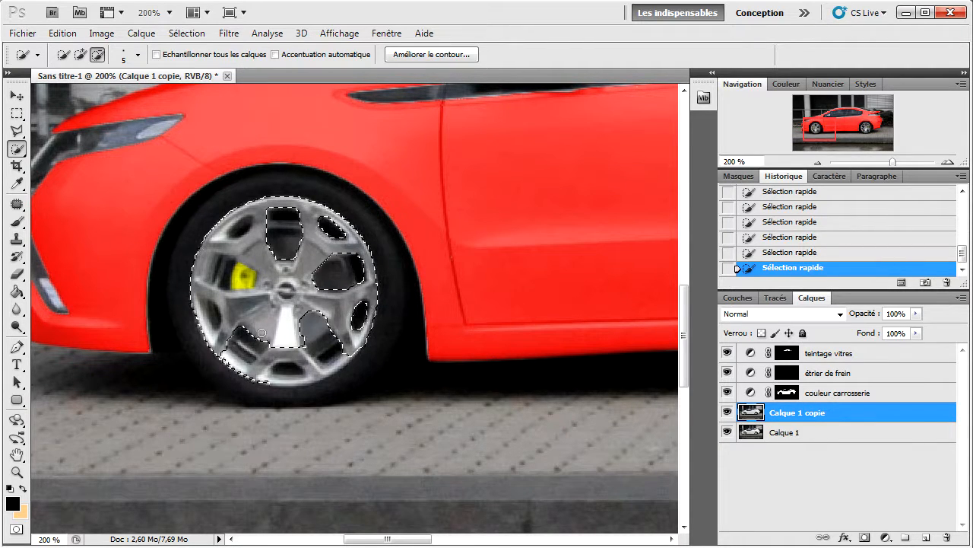
{"action": "left_click", "coordinate": [776, 254]}
{"action": "key", "text": "alt"}
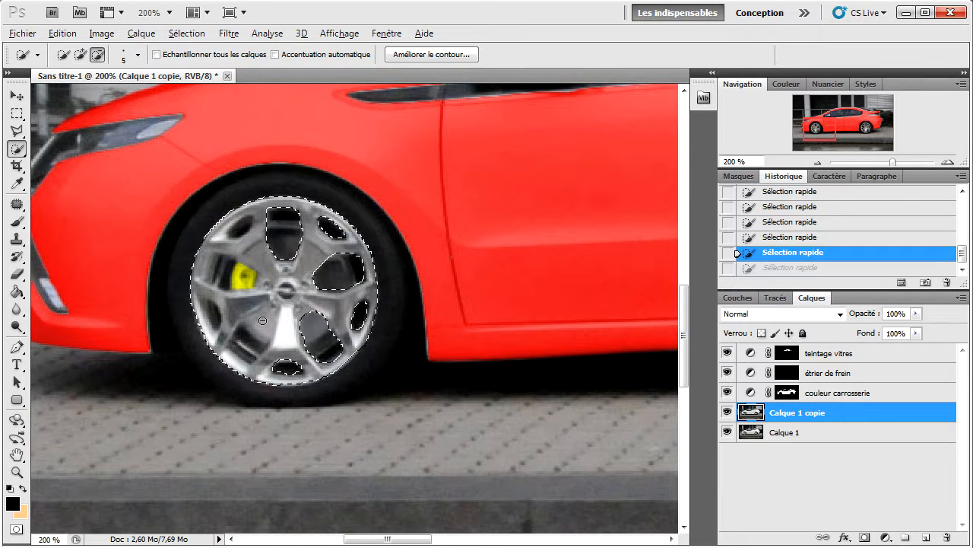
{"action": "left_click_drag", "start_coordinate": [263, 320], "coordinate": [268, 319]}
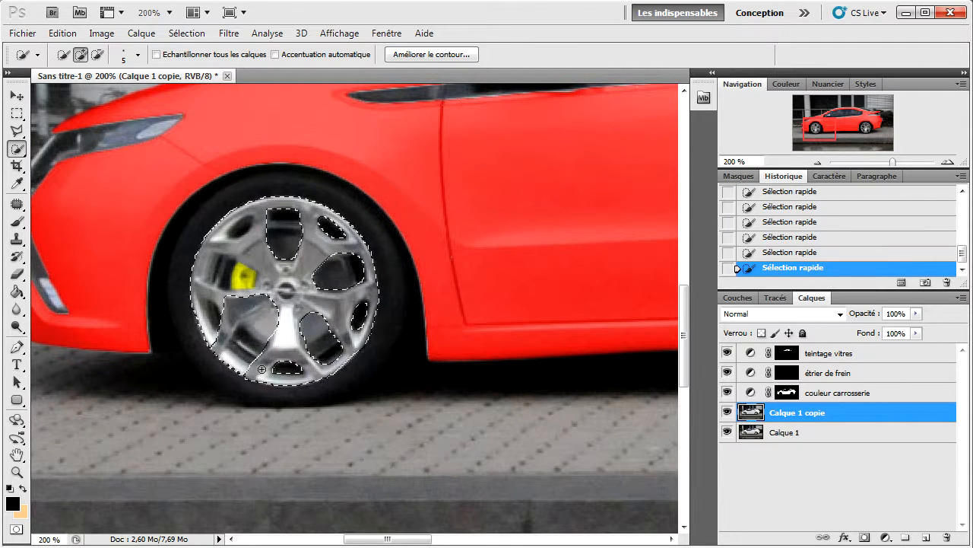
{"action": "left_click_drag", "start_coordinate": [262, 369], "coordinate": [294, 346]}
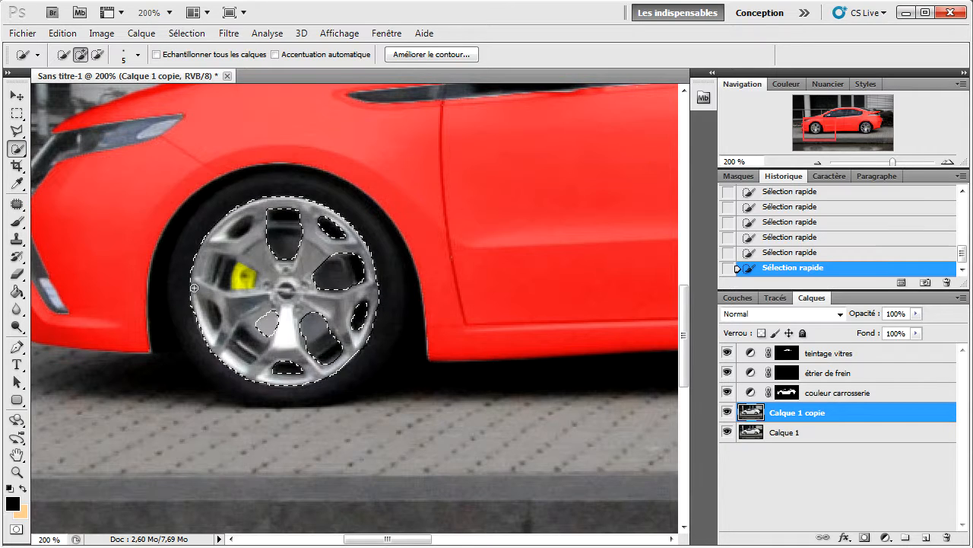
{"action": "key", "text": "alt"}
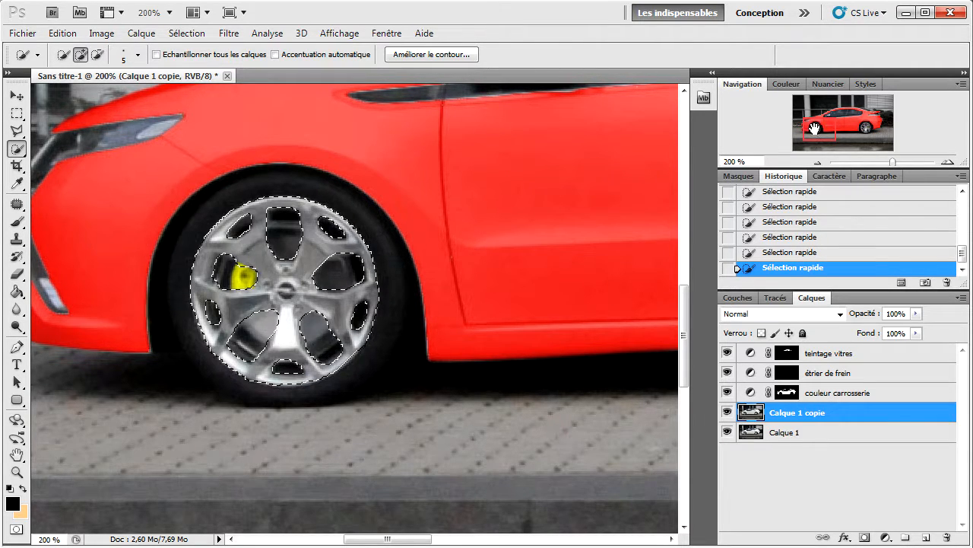
- Add the whole rear rim to the existing selection with the Quick Selection tool, undoing a stray first stroke
{"action": "left_click_drag", "start_coordinate": [813, 129], "coordinate": [856, 127]}
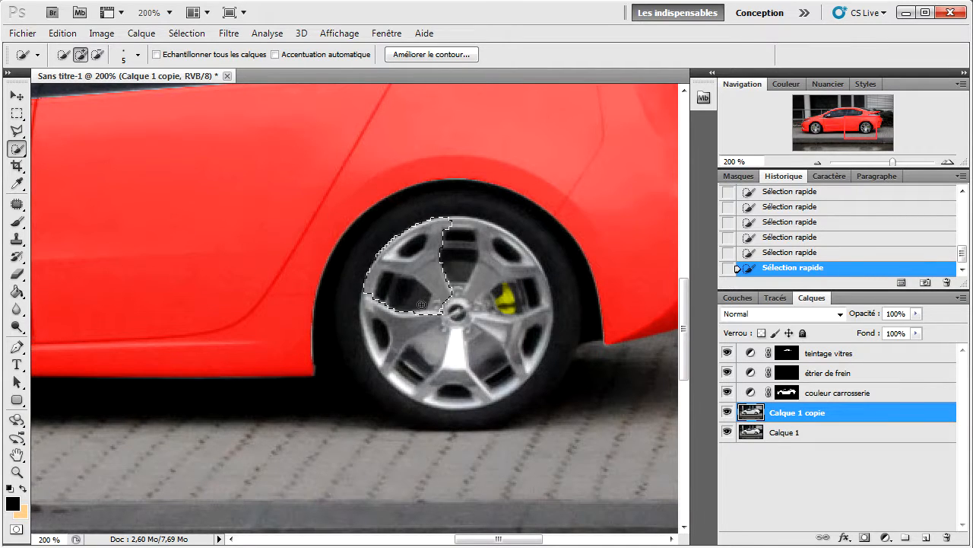
{"action": "left_click", "coordinate": [776, 253]}
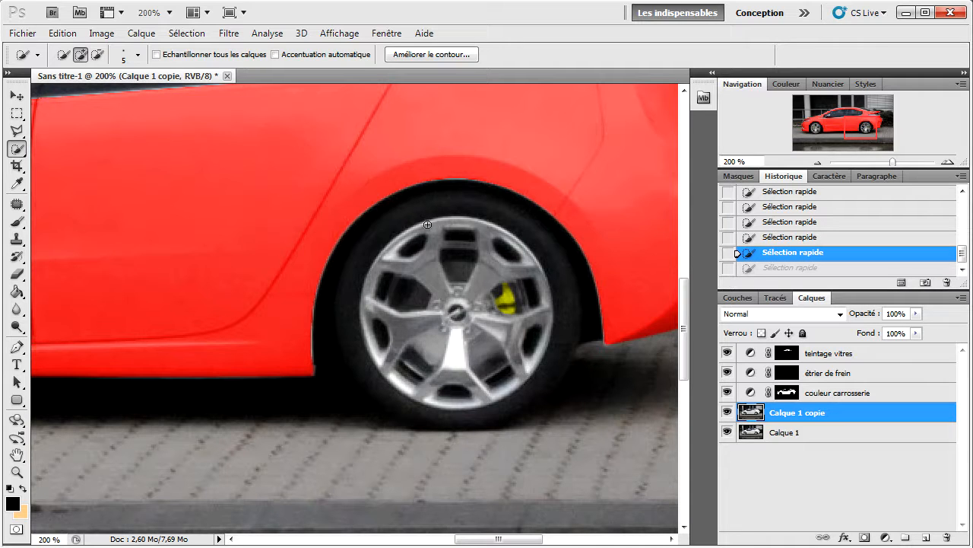
{"action": "mouse_move", "coordinate": [428, 246]}
{"action": "left_mouse_down"}
{"action": "mouse_move", "coordinate": [443, 304]}
{"action": "mouse_move", "coordinate": [464, 316]}
{"action": "mouse_move", "coordinate": [454, 359]}
{"action": "mouse_move", "coordinate": [441, 353]}
{"action": "left_mouse_up"}
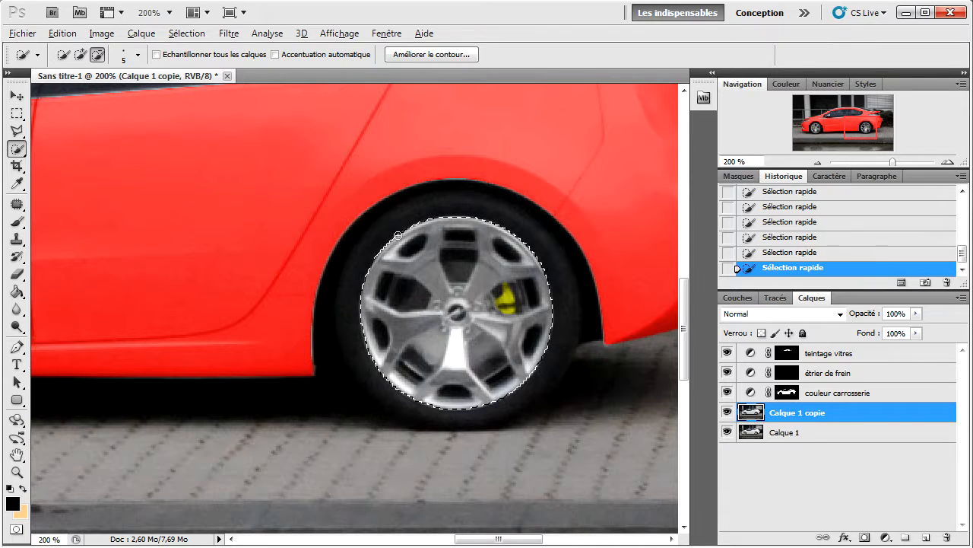
- Subtract the openings between the rear rim's spokes from the selection, adding back any spoke areas removed by mistake
{"action": "mouse_move", "coordinate": [422, 238]}
{"action": "left_mouse_down"}
{"action": "mouse_move", "coordinate": [415, 242]}
{"action": "mouse_move", "coordinate": [458, 266]}
{"action": "mouse_move", "coordinate": [502, 249]}
{"action": "left_mouse_up"}
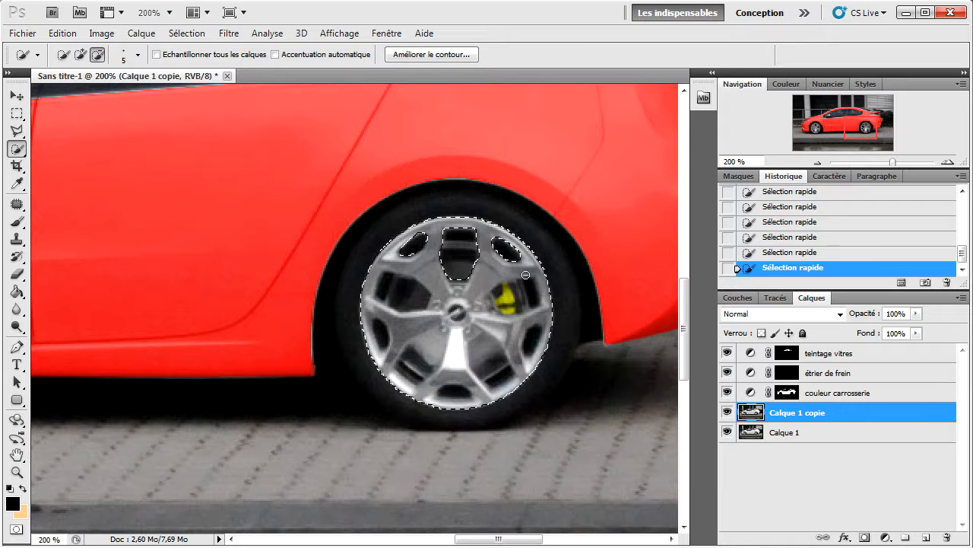
{"action": "mouse_move", "coordinate": [528, 287]}
{"action": "left_mouse_down"}
{"action": "mouse_move", "coordinate": [499, 299]}
{"action": "mouse_move", "coordinate": [514, 303]}
{"action": "mouse_move", "coordinate": [533, 339]}
{"action": "mouse_move", "coordinate": [509, 374]}
{"action": "mouse_move", "coordinate": [482, 349]}
{"action": "left_mouse_up"}
{"action": "key", "text": "alt"}
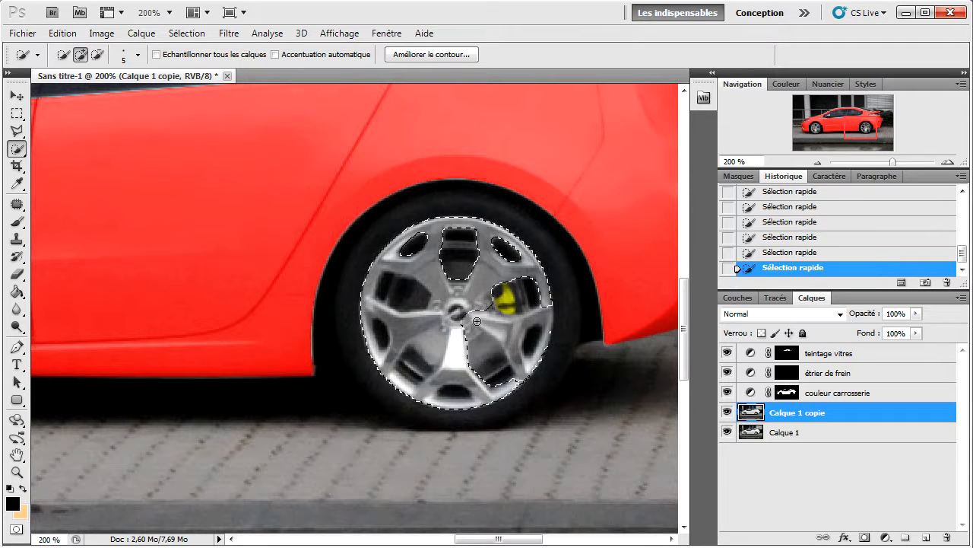
{"action": "left_click_drag", "start_coordinate": [492, 325], "coordinate": [520, 319]}
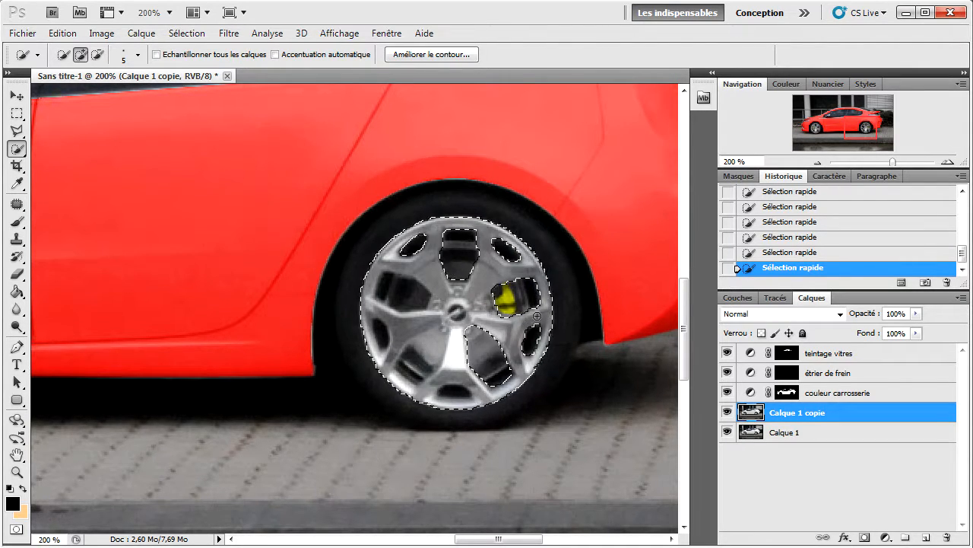
{"action": "left_click_drag", "start_coordinate": [520, 320], "coordinate": [509, 344]}
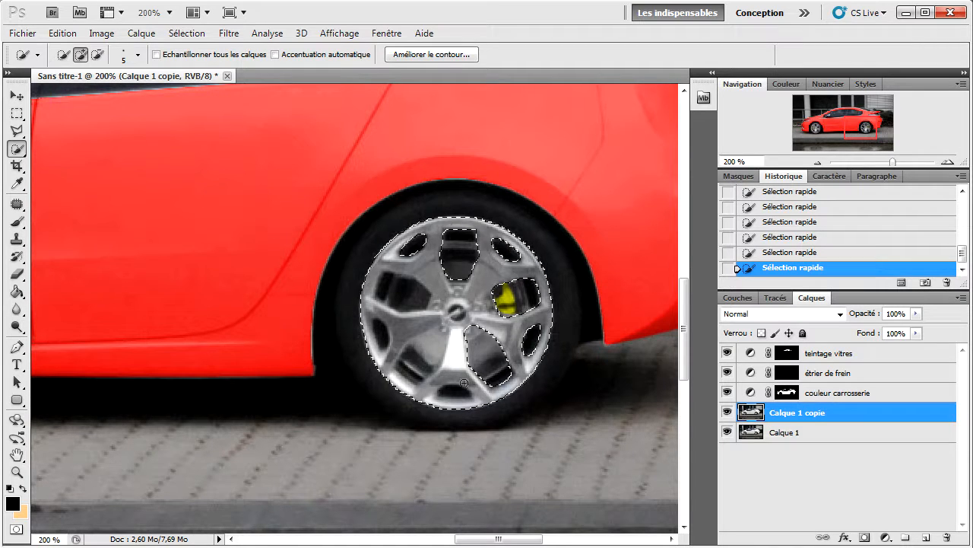
{"action": "key", "text": "alt"}
{"action": "mouse_move", "coordinate": [461, 392]}
{"action": "left_mouse_down"}
{"action": "mouse_move", "coordinate": [438, 340]}
{"action": "mouse_move", "coordinate": [408, 368]}
{"action": "mouse_move", "coordinate": [389, 329]}
{"action": "left_mouse_up"}
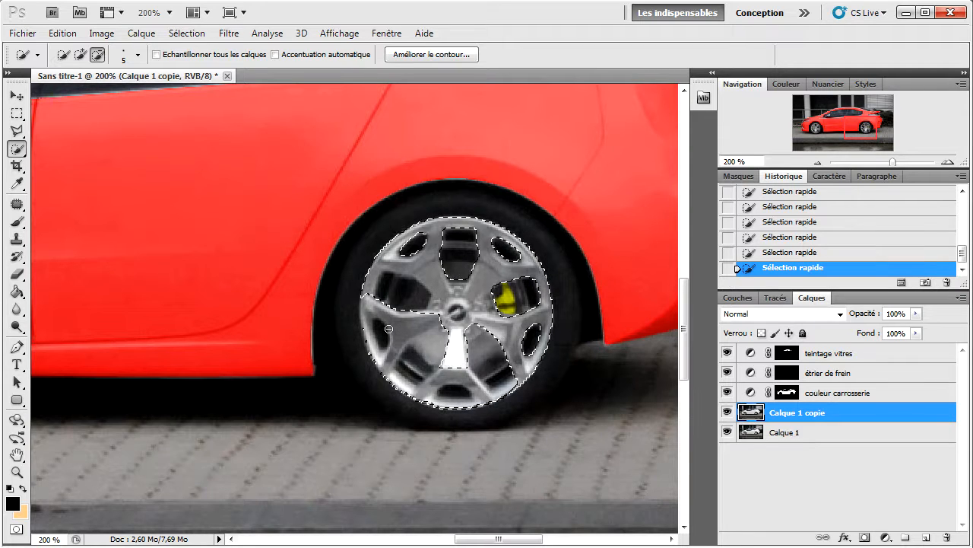
{"action": "mouse_move", "coordinate": [381, 328]}
{"action": "left_mouse_down"}
{"action": "mouse_move", "coordinate": [398, 321]}
{"action": "mouse_move", "coordinate": [383, 315]}
{"action": "mouse_move", "coordinate": [404, 325]}
{"action": "mouse_move", "coordinate": [392, 356]}
{"action": "mouse_move", "coordinate": [419, 345]}
{"action": "mouse_move", "coordinate": [454, 376]}
{"action": "left_mouse_up"}
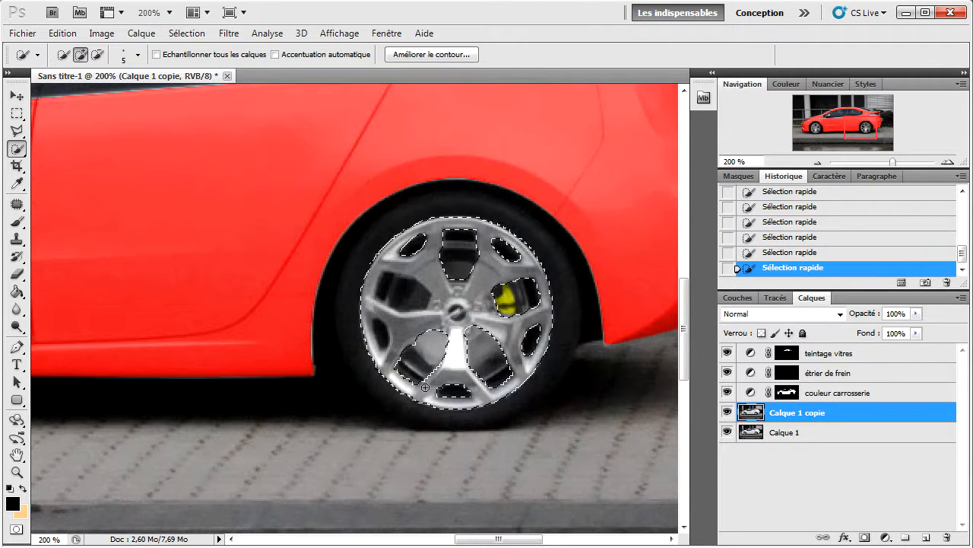
{"action": "key", "text": "alt"}
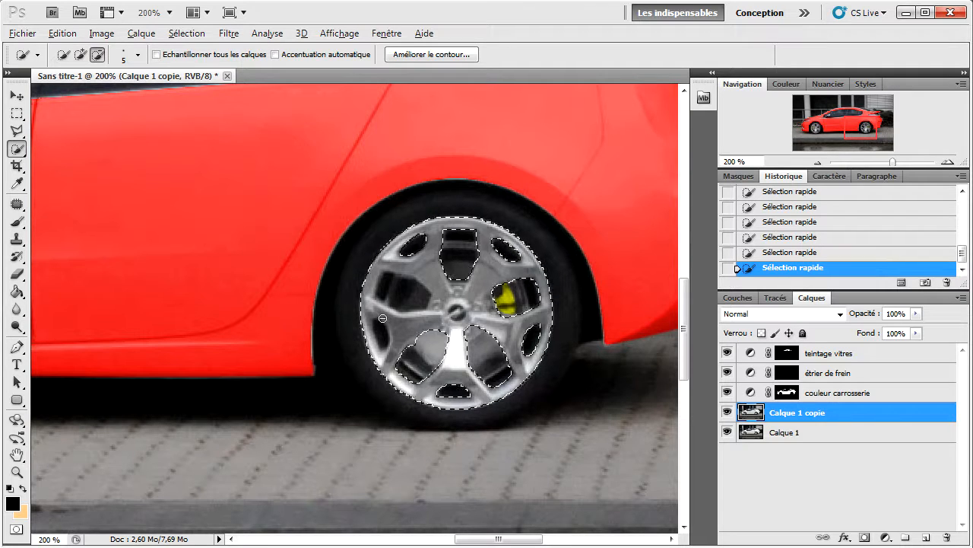
{"action": "mouse_move", "coordinate": [412, 311]}
{"action": "left_mouse_down"}
{"action": "mouse_move", "coordinate": [403, 294]}
{"action": "mouse_move", "coordinate": [412, 292]}
{"action": "left_mouse_up"}
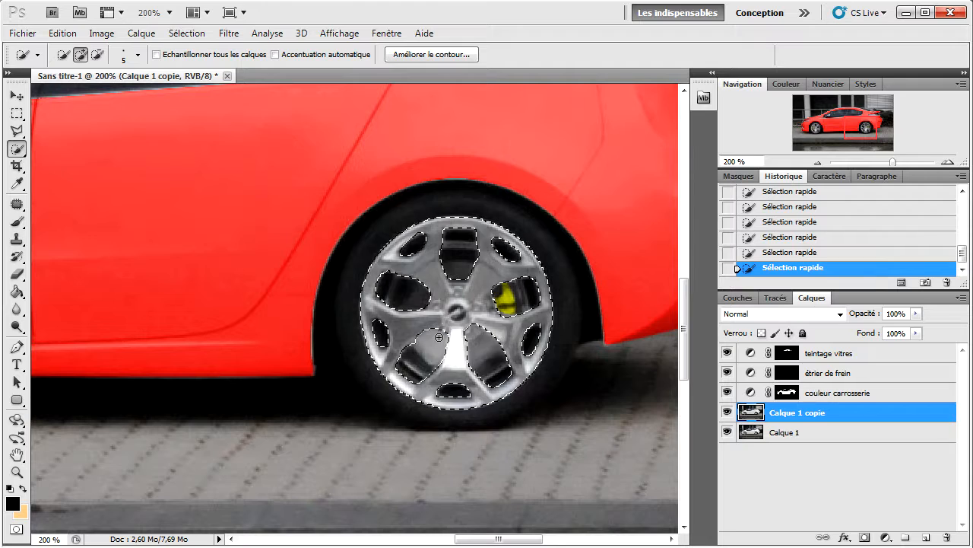
- Refine the edge of the rims selection (Améliorer le contour) with smoothing 3 and a radius of 0.1 px
{"action": "left_click", "coordinate": [818, 162]}
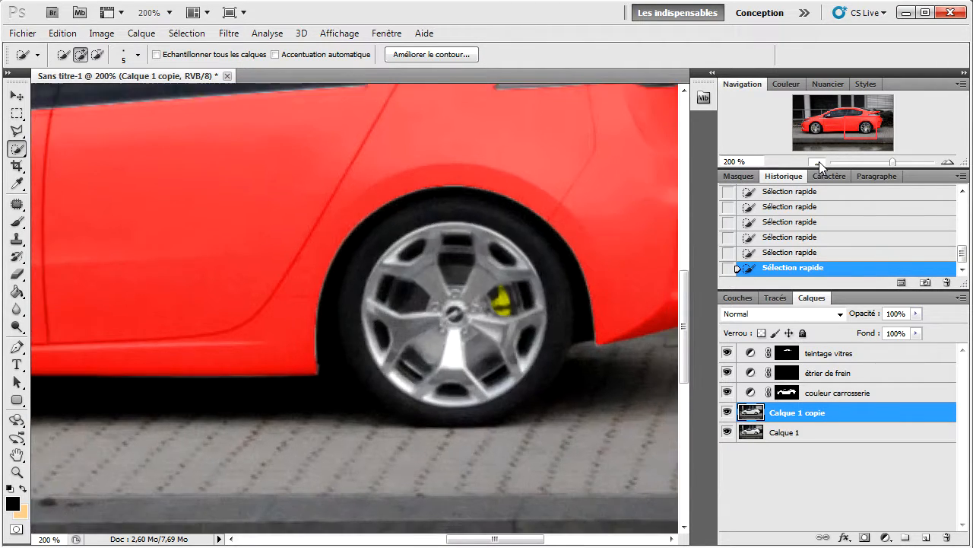
{"action": "left_click", "coordinate": [947, 161]}
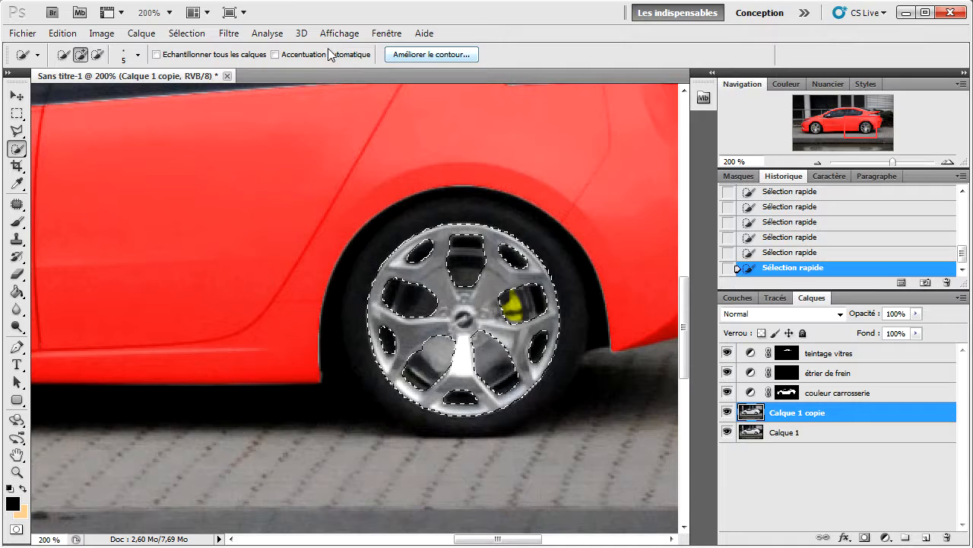
{"action": "left_click", "coordinate": [188, 34]}
{"action": "left_click", "coordinate": [223, 184]}
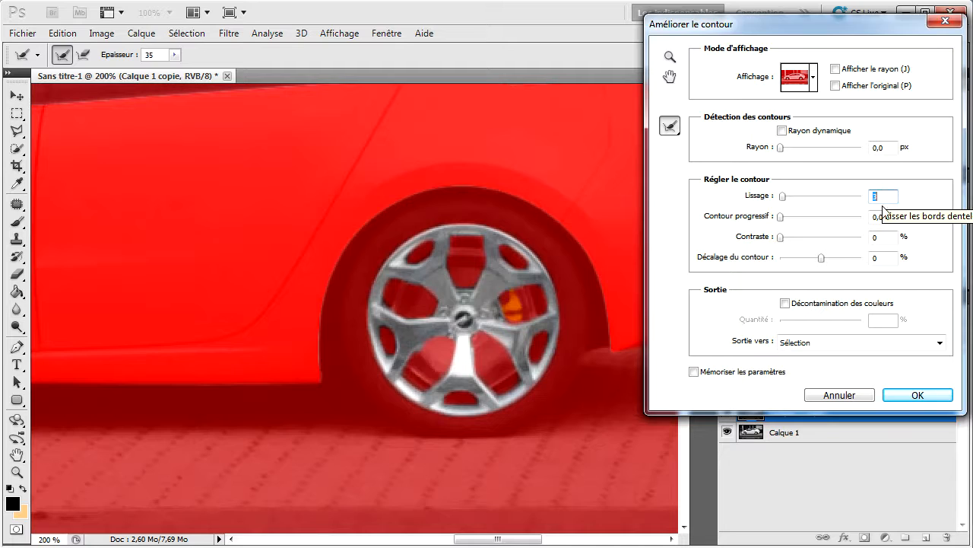
{"action": "left_click", "coordinate": [889, 147]}
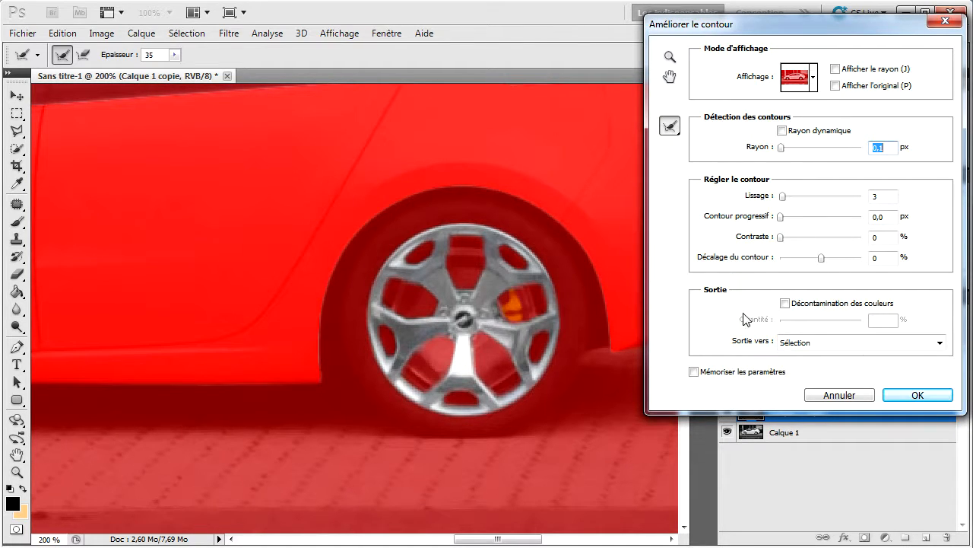
{"action": "left_click_drag", "start_coordinate": [498, 538], "coordinate": [432, 541]}
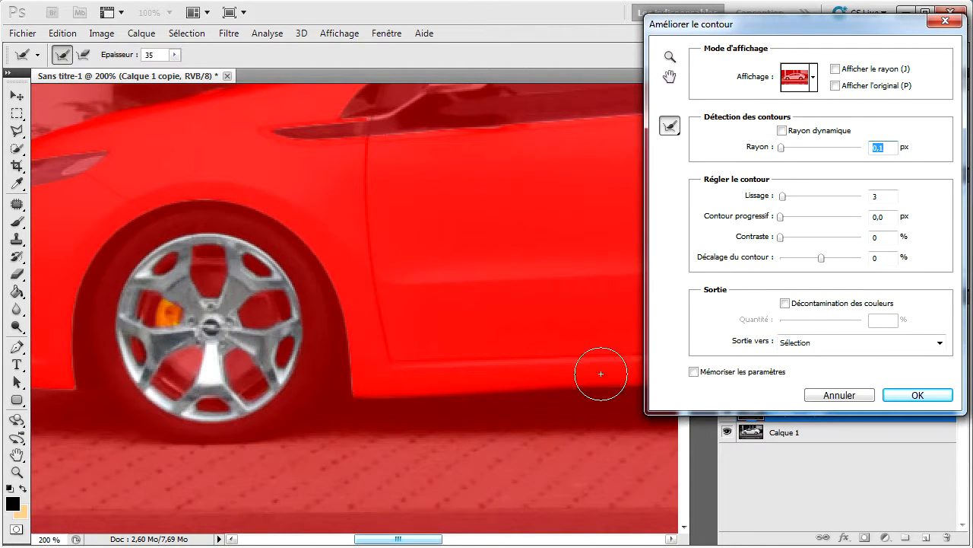
{"action": "left_click", "coordinate": [897, 396]}
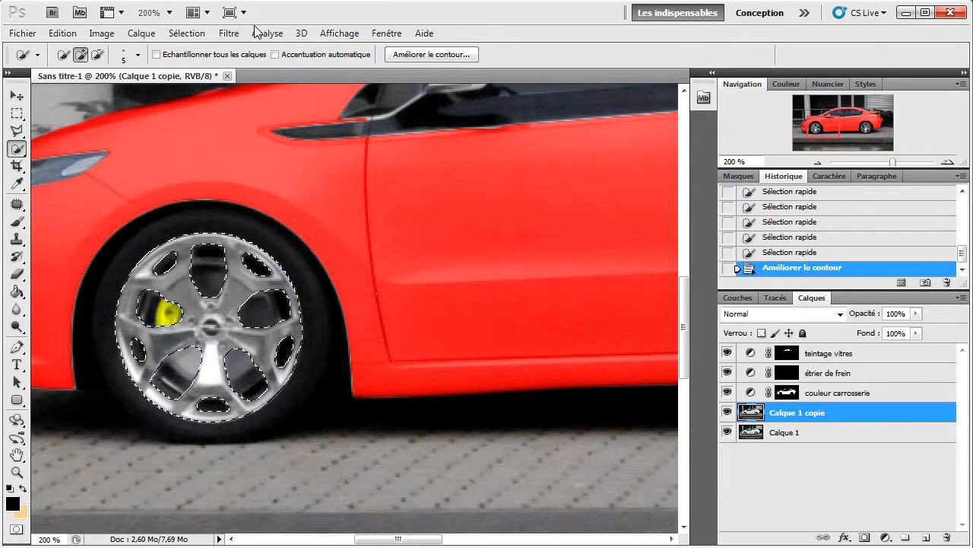
- Save the refined rims selection as a new channel named "jantes"
{"action": "left_click", "coordinate": [186, 33]}
{"action": "left_click", "coordinate": [235, 313]}
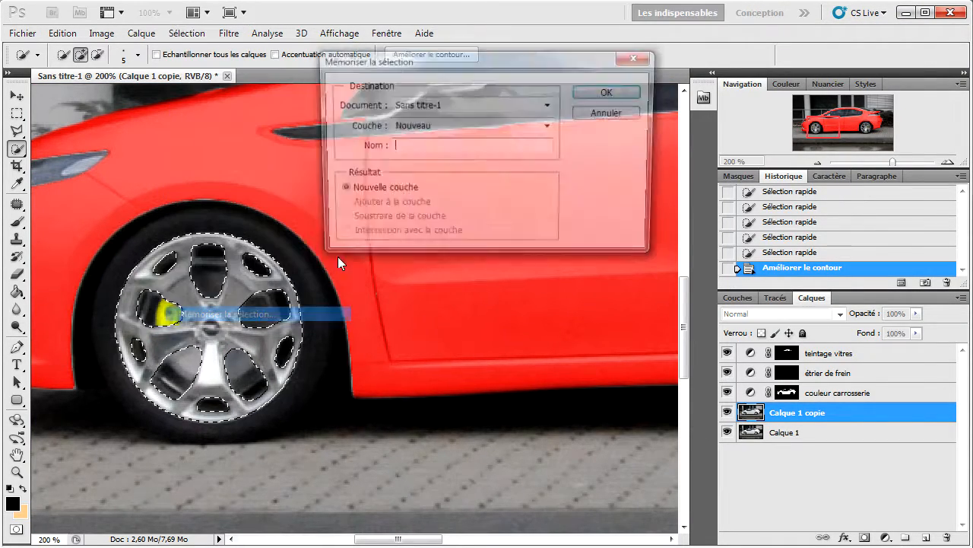
{"action": "type", "text": "jan"}
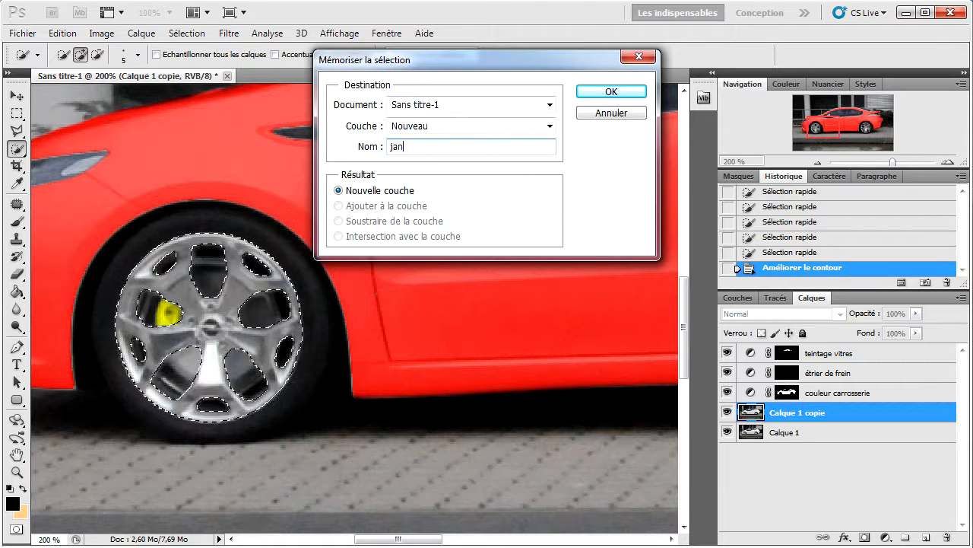
{"action": "type", "text": "tes"}
{"action": "key", "text": "Return"}
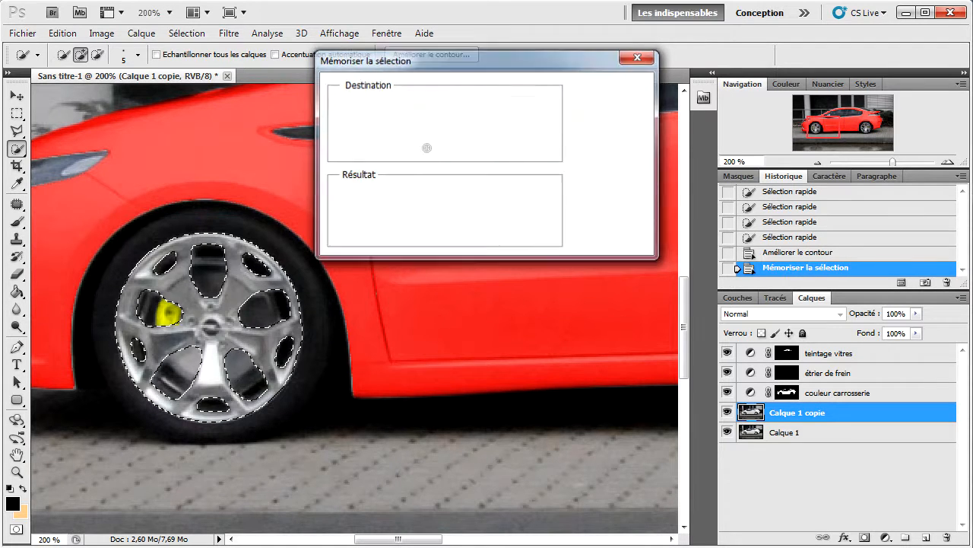
- Create a Hue/Saturation adjustment layer (Teinte/Saturation) masked to the rims and darken them with lightness -51
{"action": "left_click", "coordinate": [884, 538]}
{"action": "left_click", "coordinate": [912, 371]}
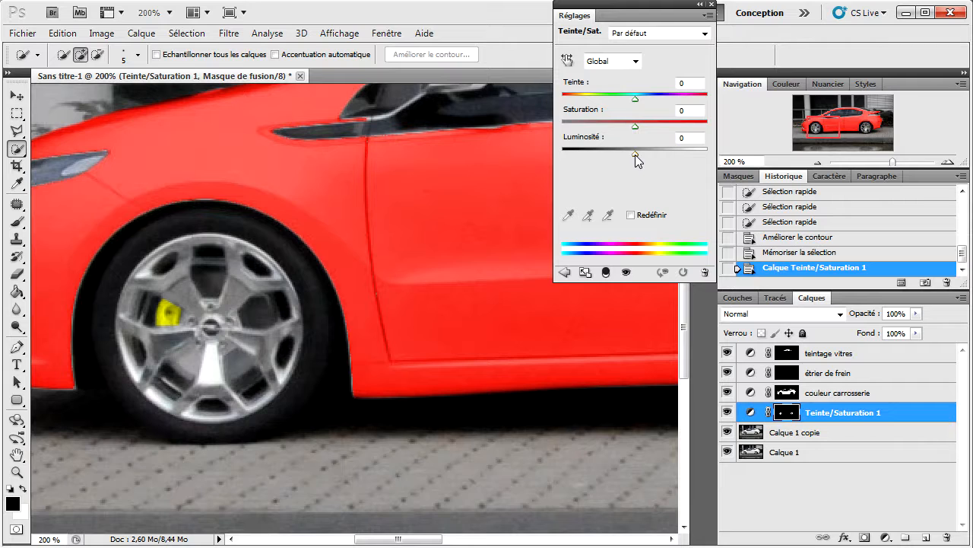
{"action": "left_click_drag", "start_coordinate": [635, 154], "coordinate": [598, 154]}
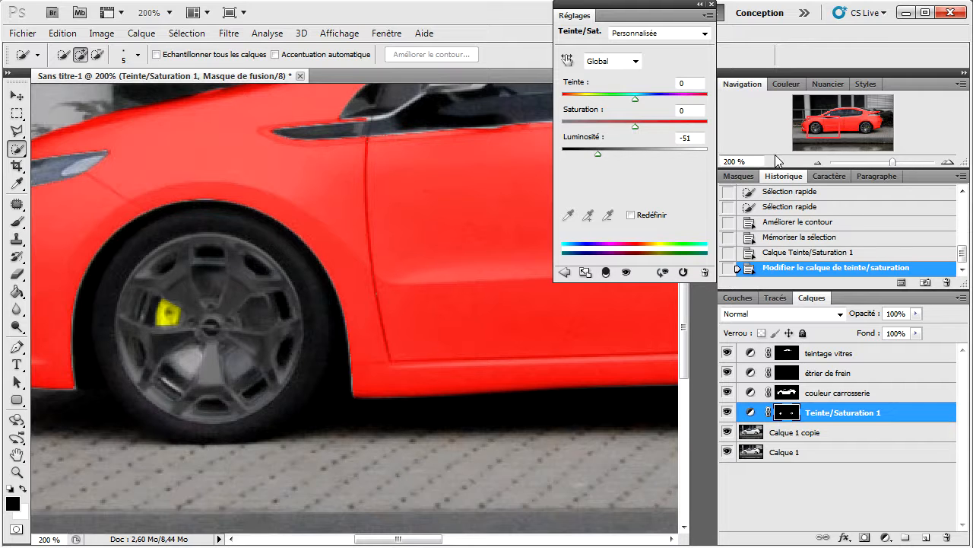
{"action": "left_click", "coordinate": [820, 161]}
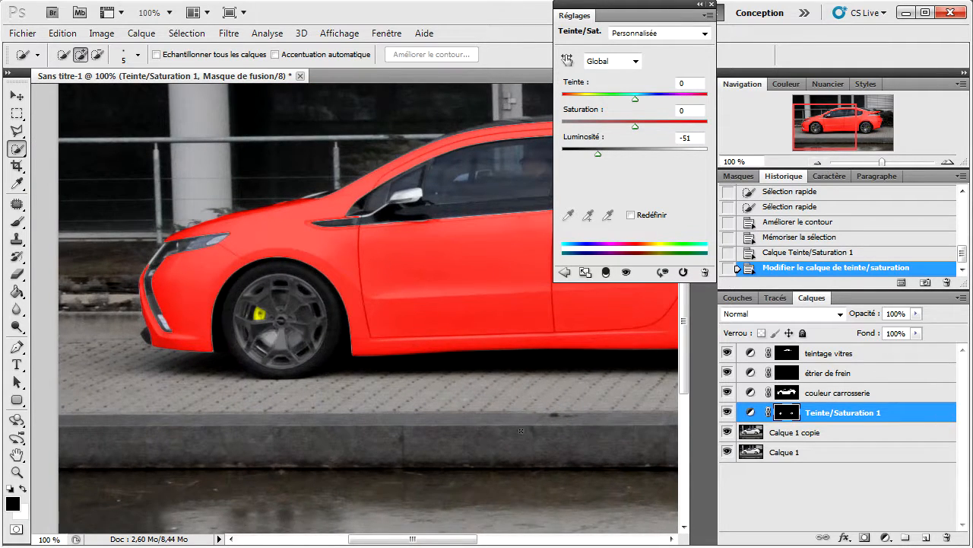
{"action": "left_click_drag", "start_coordinate": [440, 542], "coordinate": [473, 542]}
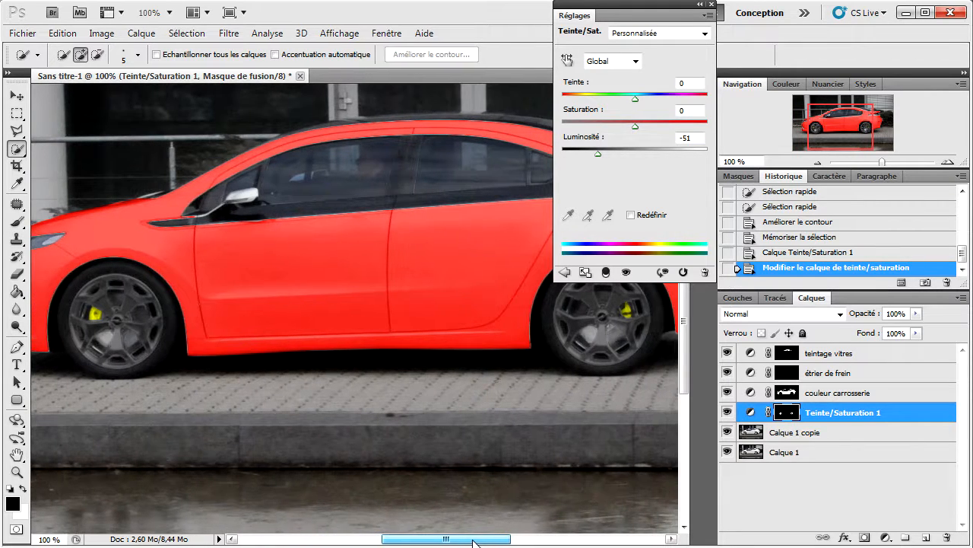
{"action": "left_click", "coordinate": [816, 162]}
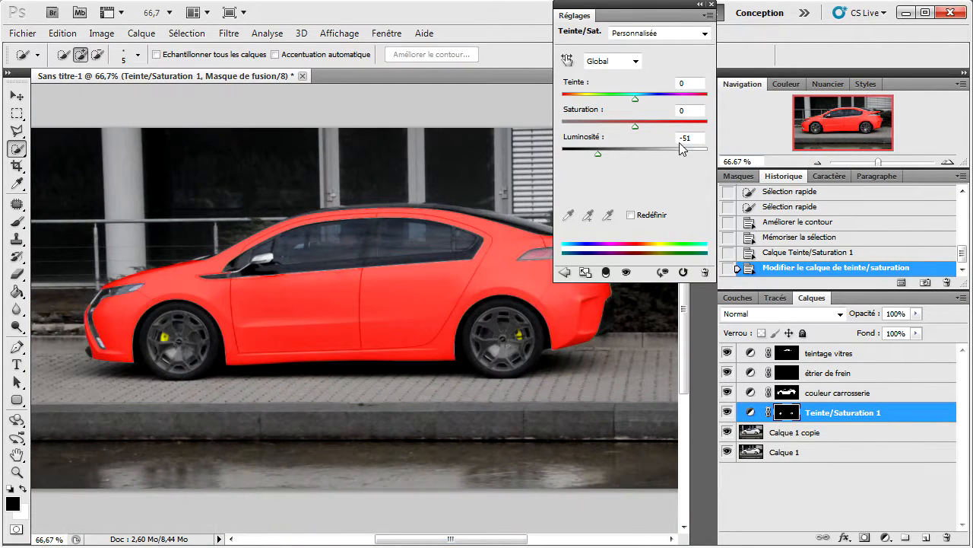
- Try colorizing the rims (Redéfinir) with hue 41, saturation 25 and lightness -58
{"action": "left_click", "coordinate": [631, 216]}
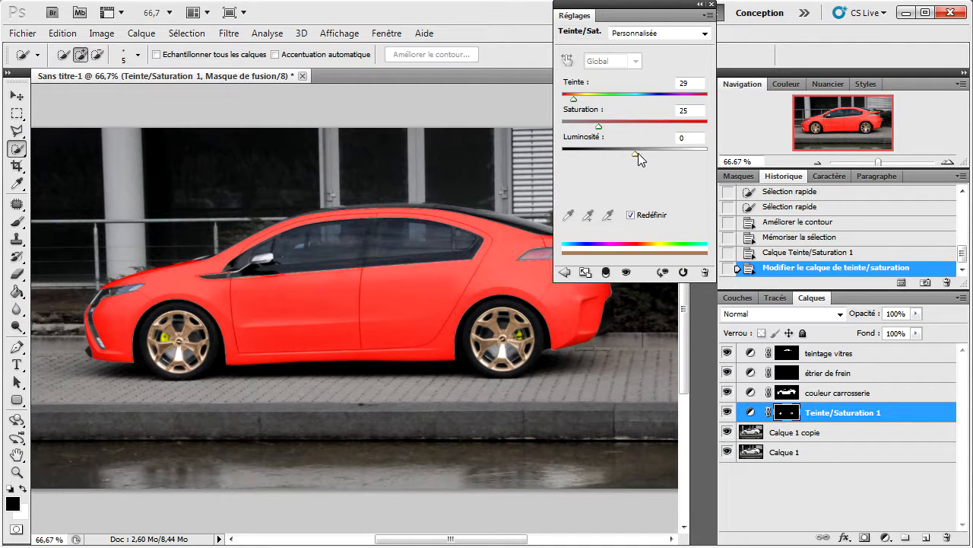
{"action": "left_click_drag", "start_coordinate": [638, 153], "coordinate": [598, 127]}
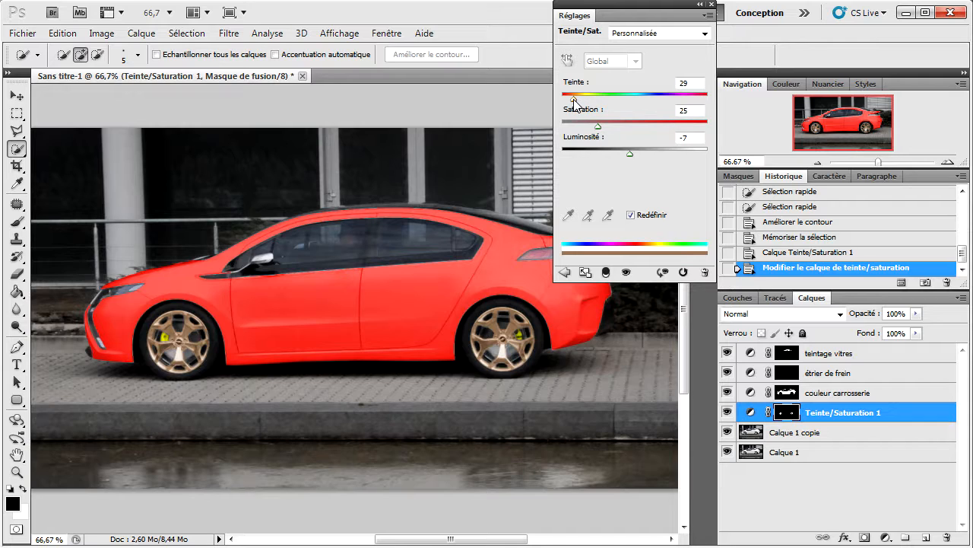
{"action": "left_click_drag", "start_coordinate": [573, 99], "coordinate": [580, 100]}
{"action": "left_click_drag", "start_coordinate": [630, 153], "coordinate": [593, 153]}
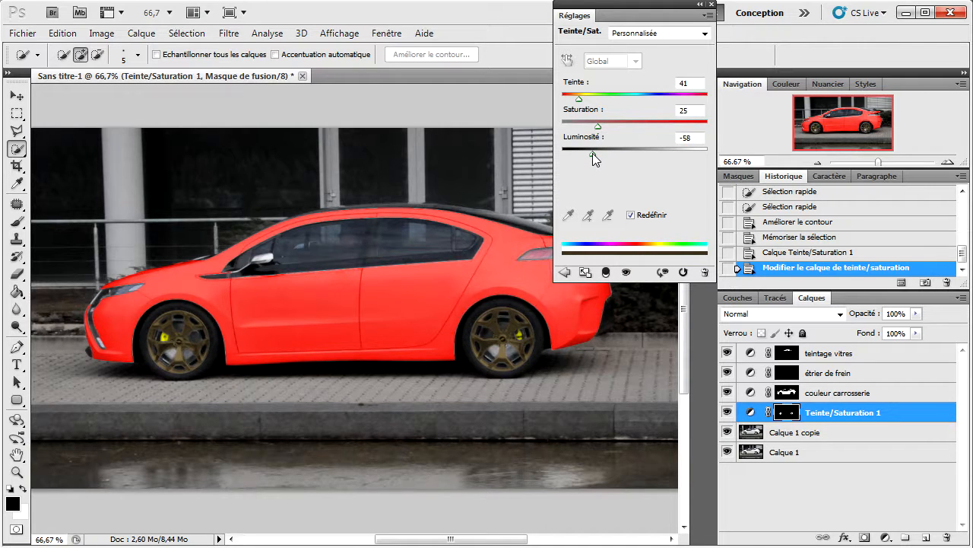
- Turn colorizing off for the rims and try lightness values of -77 and -42
{"action": "left_click", "coordinate": [631, 215]}
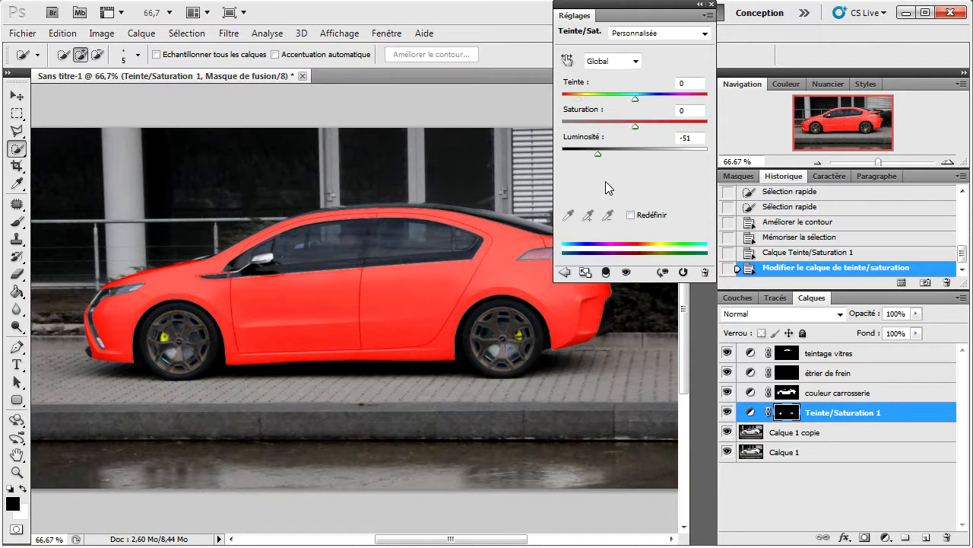
{"action": "left_click_drag", "start_coordinate": [598, 152], "coordinate": [578, 154]}
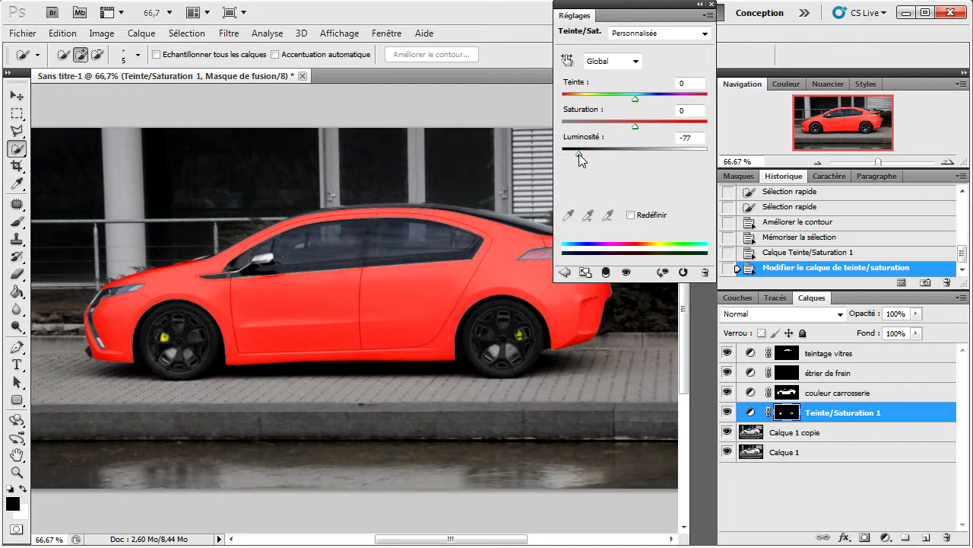
{"action": "left_click_drag", "start_coordinate": [578, 154], "coordinate": [604, 154]}
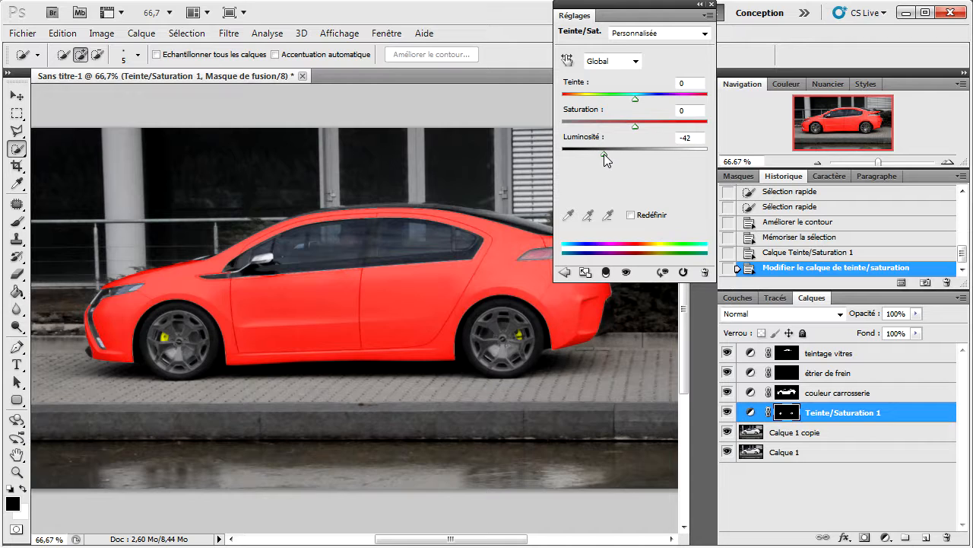
- Colorize the rims yellow-green with hue 62, saturation 39 and lightness -28, and close the adjustment settings
{"action": "left_click", "coordinate": [630, 215]}
{"action": "left_click_drag", "start_coordinate": [578, 100], "coordinate": [652, 127]}
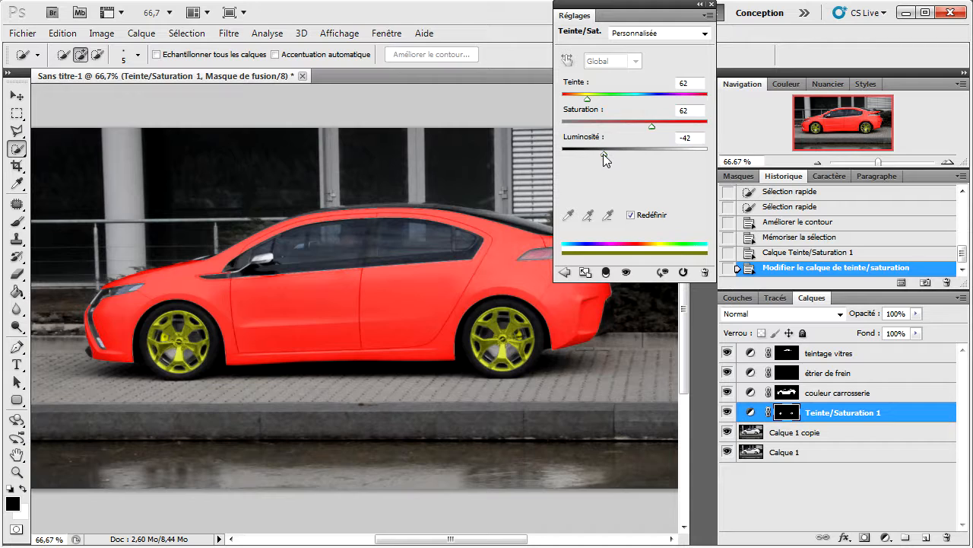
{"action": "left_click_drag", "start_coordinate": [603, 153], "coordinate": [617, 128]}
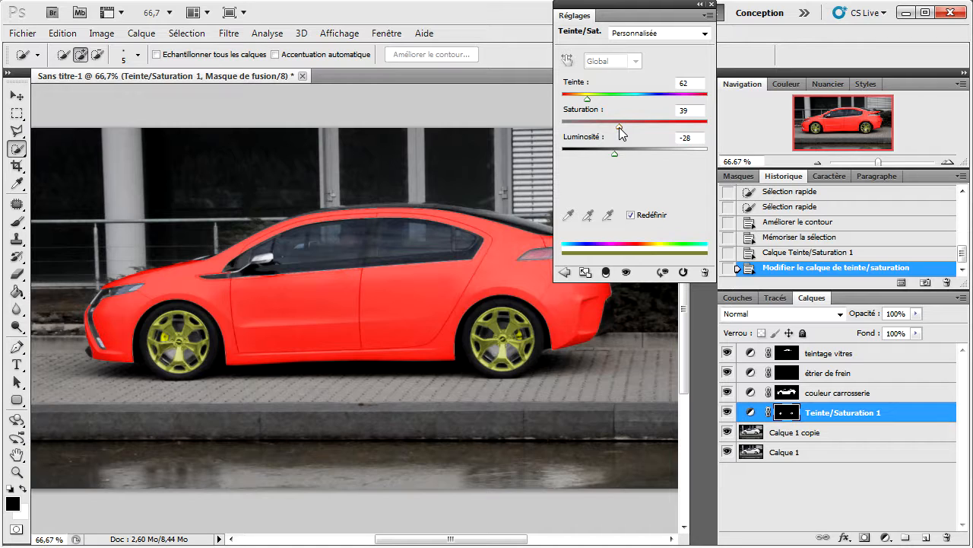
{"action": "left_click", "coordinate": [712, 5]}
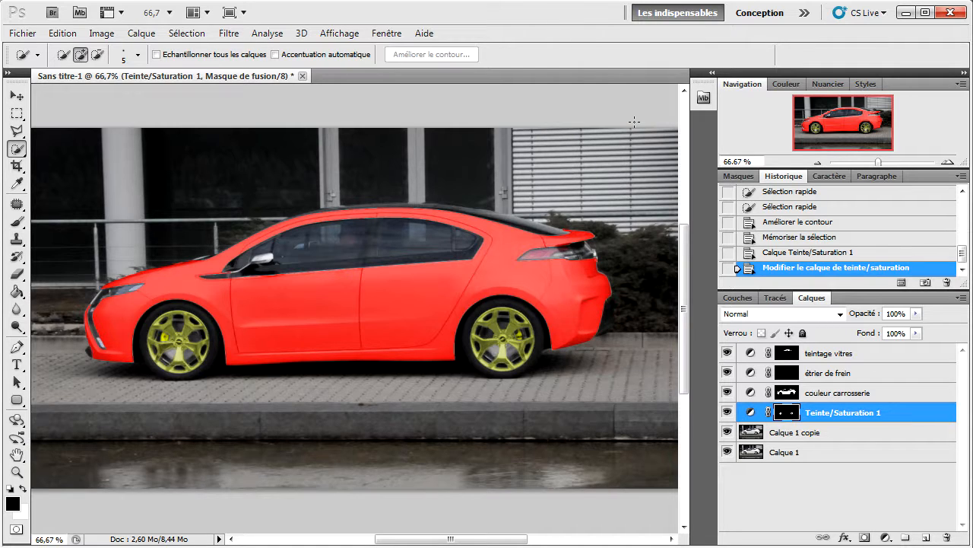
- Rename the rims' adjustment layer "jantes" and toggle the rim and brake caliper adjustments' visibility to compare their effect
{"action": "double_click", "coordinate": [872, 414]}
{"action": "type", "text": "jantes"}
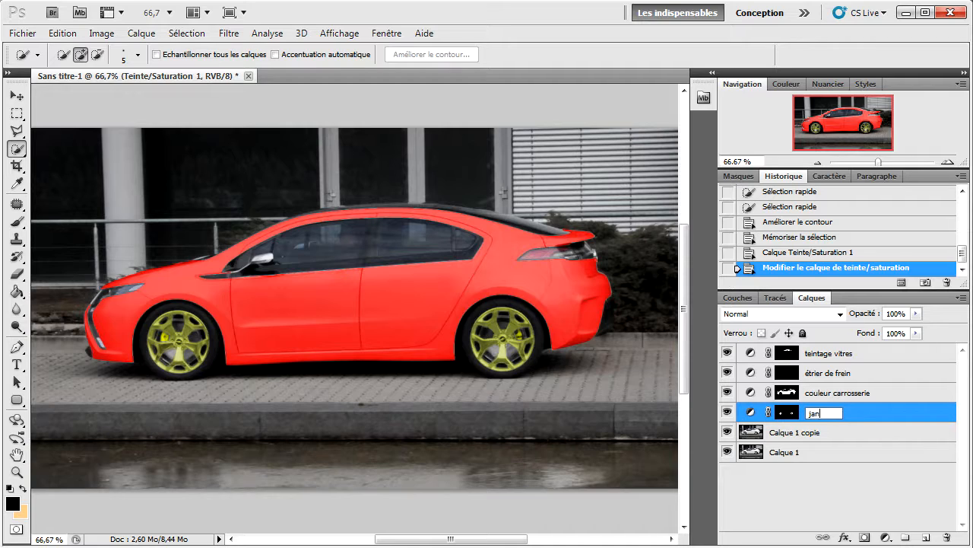
{"action": "key", "text": "Return"}
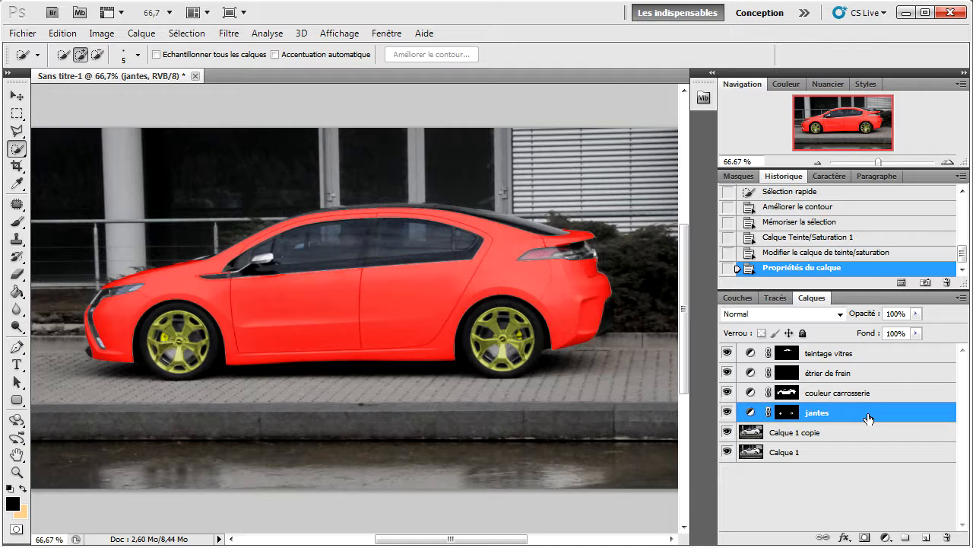
{"action": "left_click", "coordinate": [727, 412]}
{"action": "left_click", "coordinate": [728, 414]}
{"action": "left_click", "coordinate": [728, 373]}
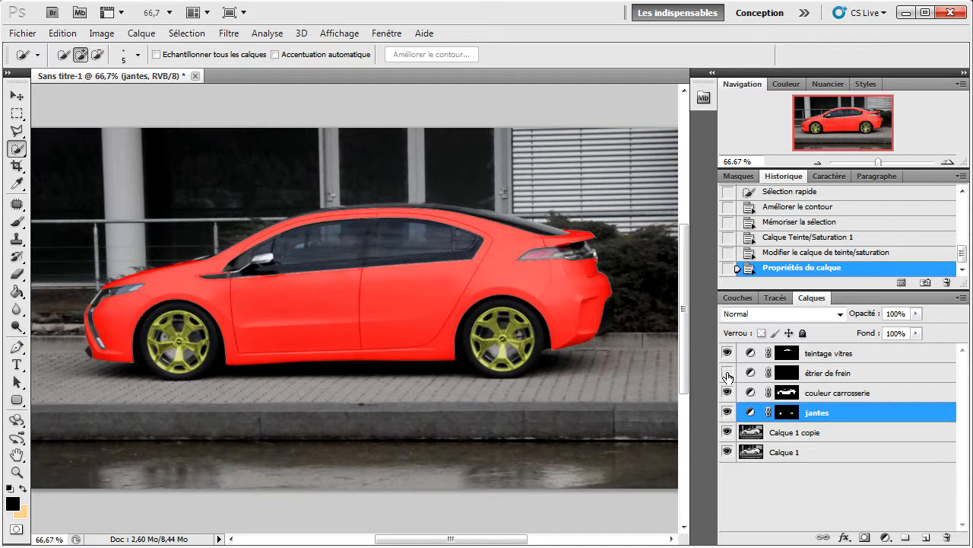
- Duplicate the "jantes" adjustment layer and merge the duplicate with the "Calque 1 copie" layer
{"action": "left_click", "coordinate": [786, 433]}
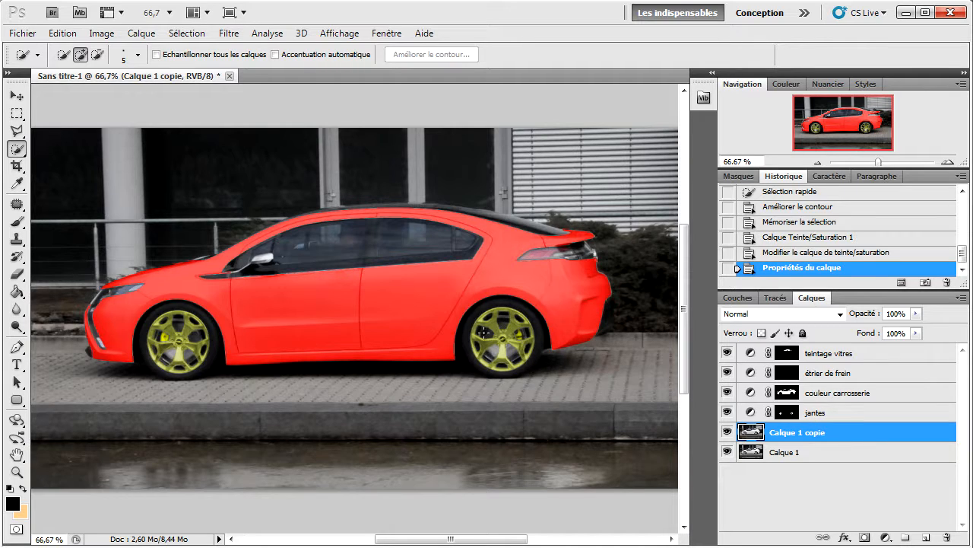
{"action": "left_click", "coordinate": [814, 414]}
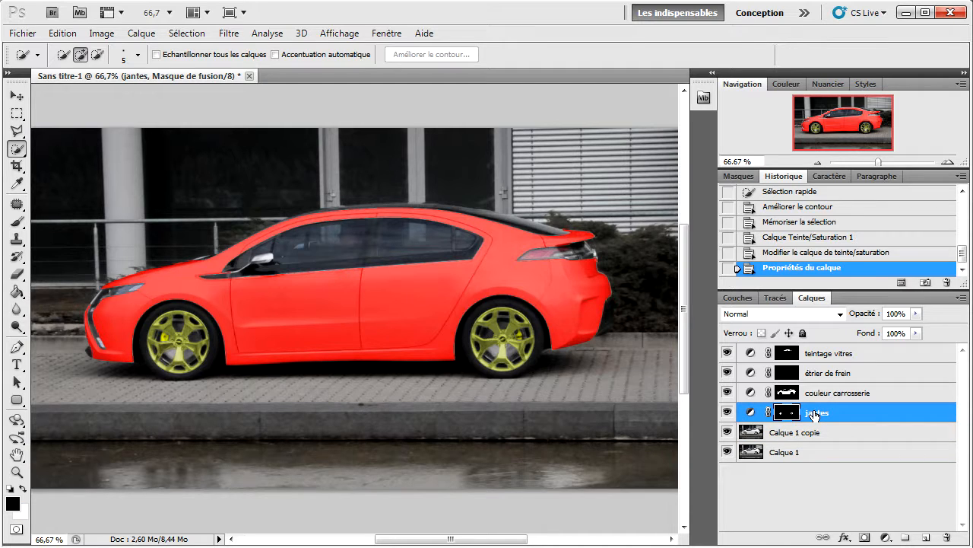
{"action": "key", "text": "ctrl+j"}
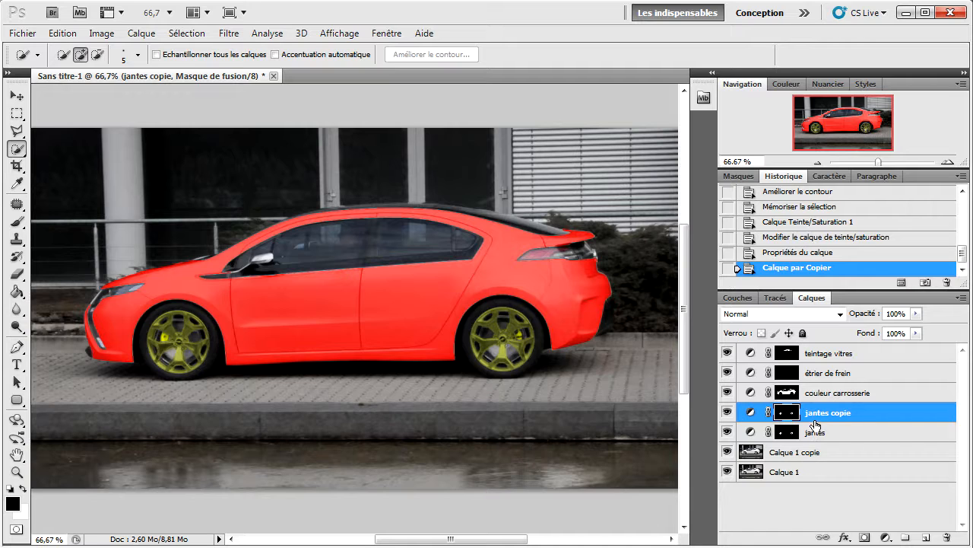
{"action": "left_click_drag", "start_coordinate": [815, 423], "coordinate": [816, 451]}
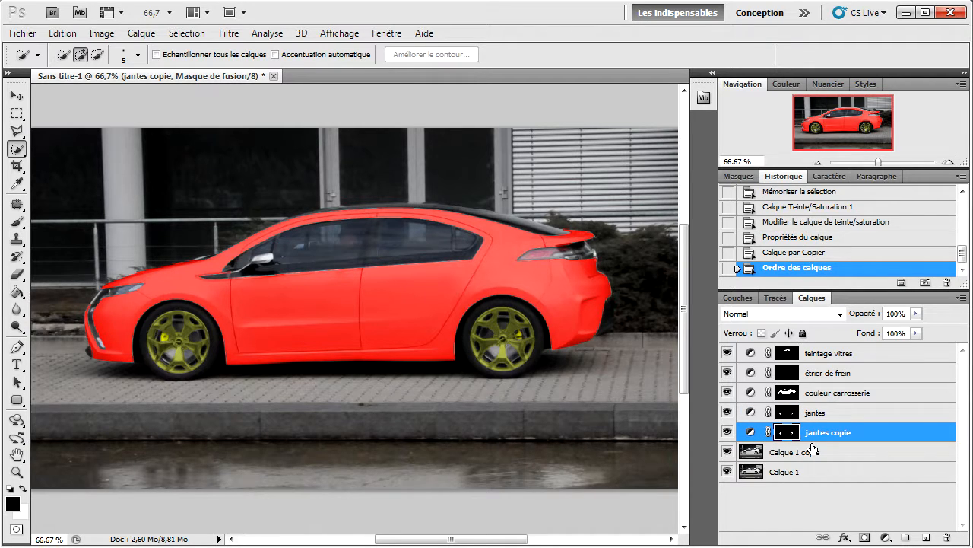
{"action": "left_click", "coordinate": [810, 453], "text": "shift"}
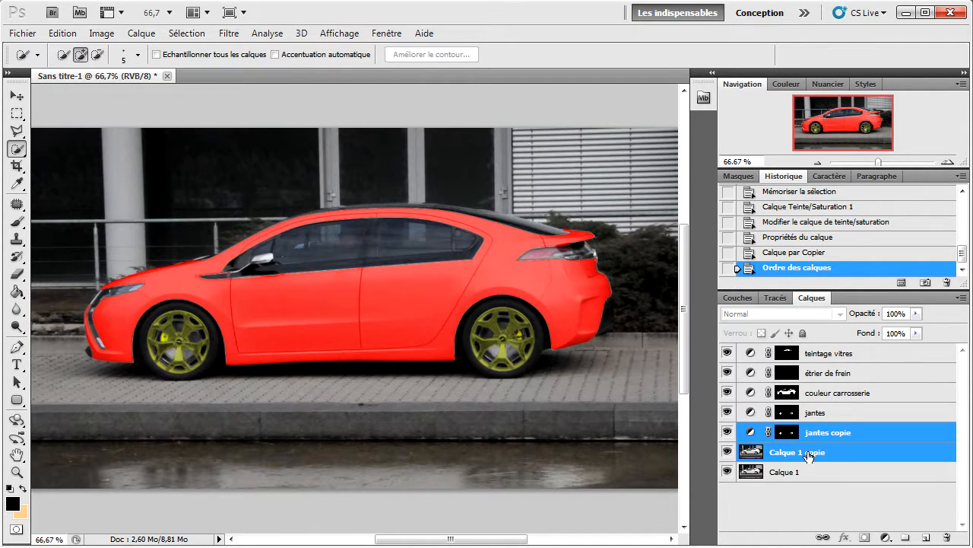
{"action": "right_click", "coordinate": [808, 454]}
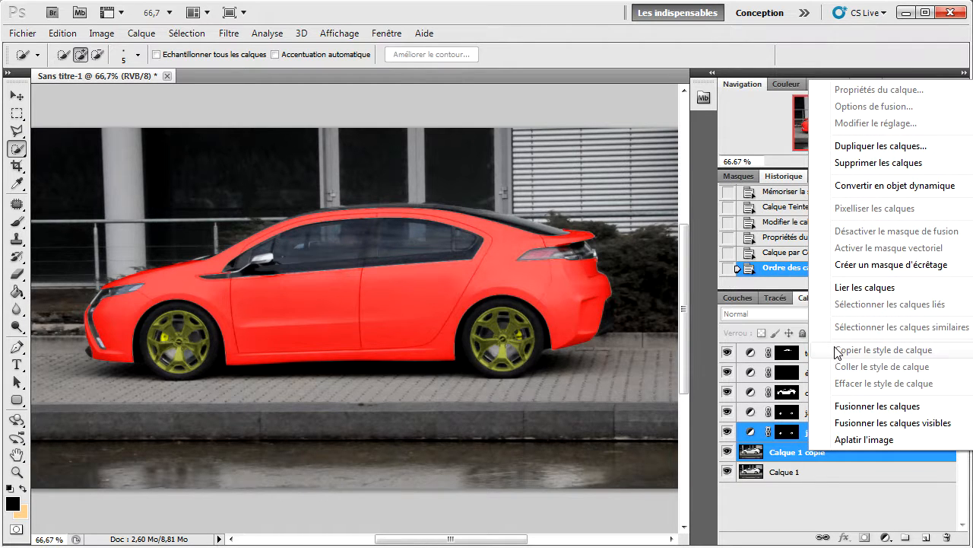
{"action": "left_click", "coordinate": [841, 405]}
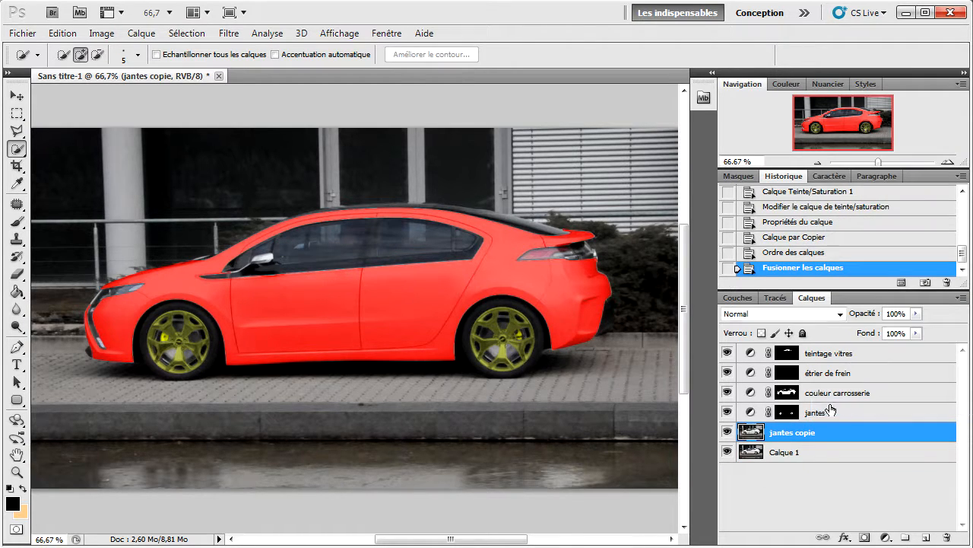
- Hide the original "jantes" adjustment layer and move it beneath the merged "jantes copie" layer
{"action": "left_click", "coordinate": [727, 413]}
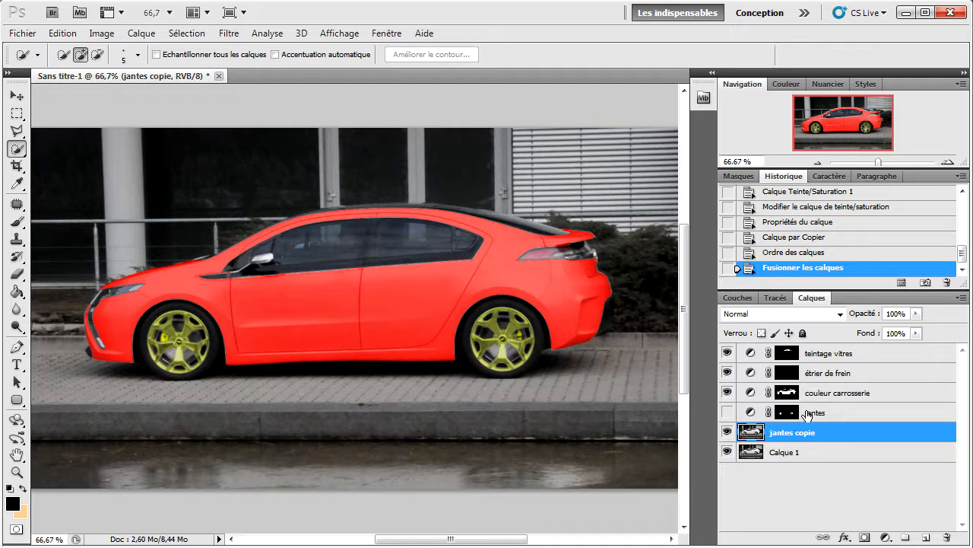
{"action": "left_click_drag", "start_coordinate": [808, 414], "coordinate": [808, 443]}
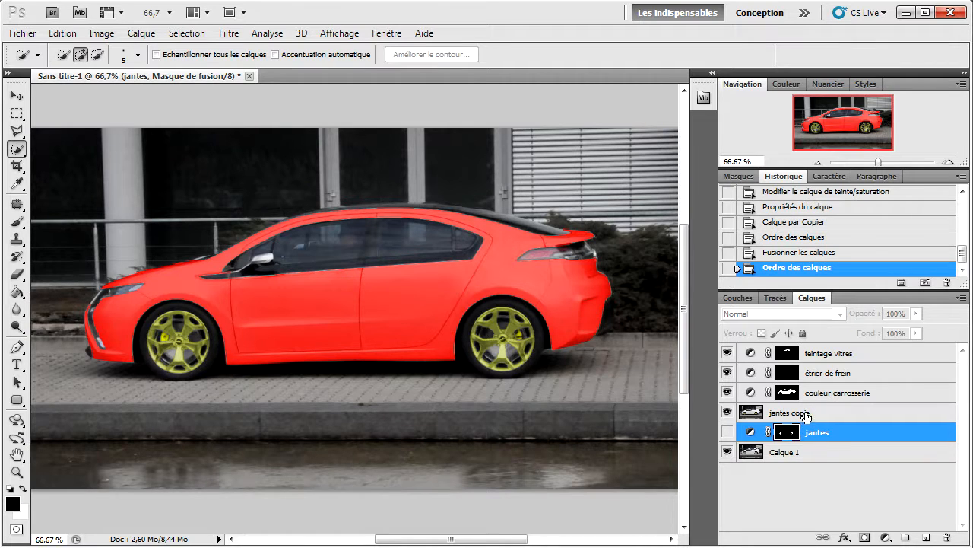
{"action": "left_click", "coordinate": [807, 416]}
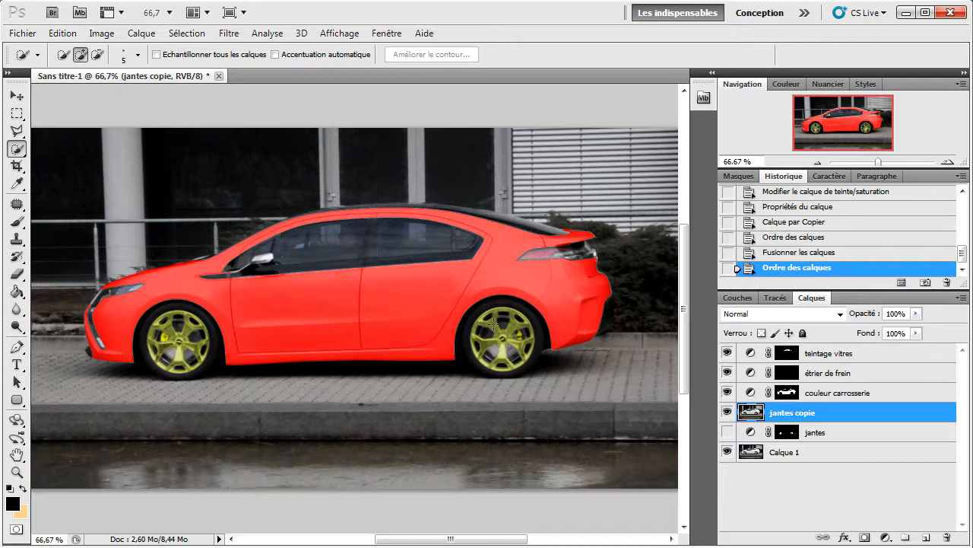
- Select the whole front rim and the whole rear rim on the "jantes copie" layer with the Quick Selection tool
{"action": "left_click", "coordinate": [186, 33]}
{"action": "left_click", "coordinate": [189, 32]}
{"action": "left_click", "coordinate": [947, 162]}
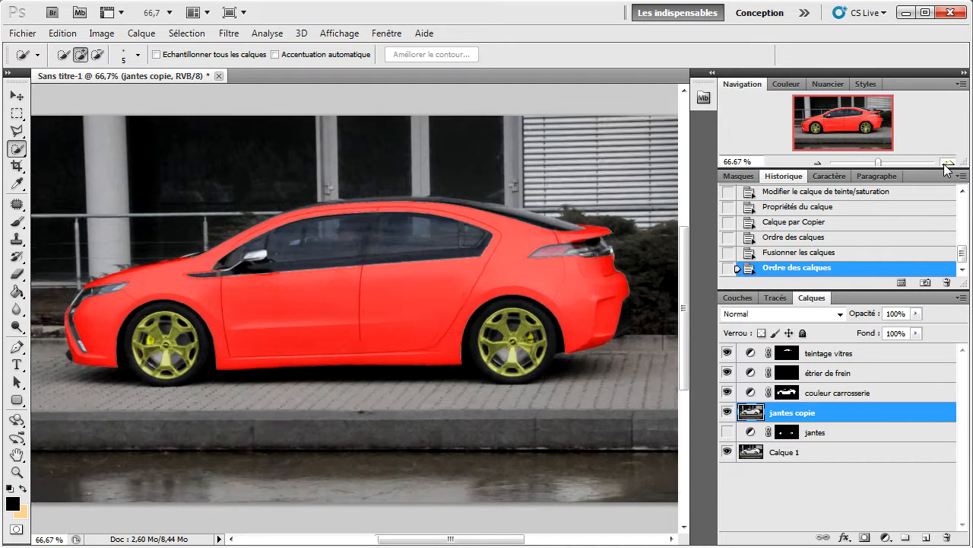
{"action": "left_click", "coordinate": [948, 162]}
{"action": "left_click_drag", "start_coordinate": [846, 130], "coordinate": [822, 128]}
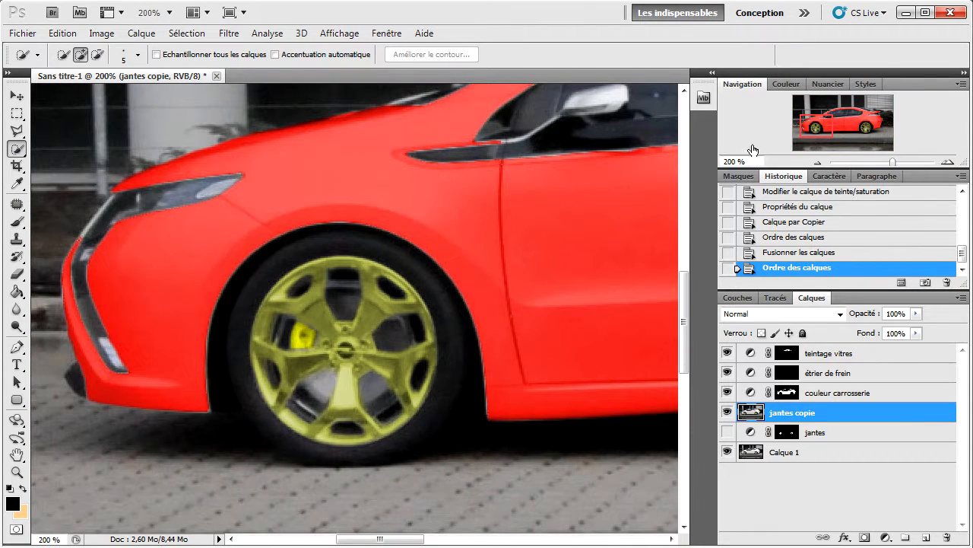
{"action": "mouse_move", "coordinate": [318, 268]}
{"action": "left_mouse_down"}
{"action": "mouse_move", "coordinate": [338, 354]}
{"action": "mouse_move", "coordinate": [387, 407]}
{"action": "mouse_move", "coordinate": [423, 360]}
{"action": "left_mouse_up"}
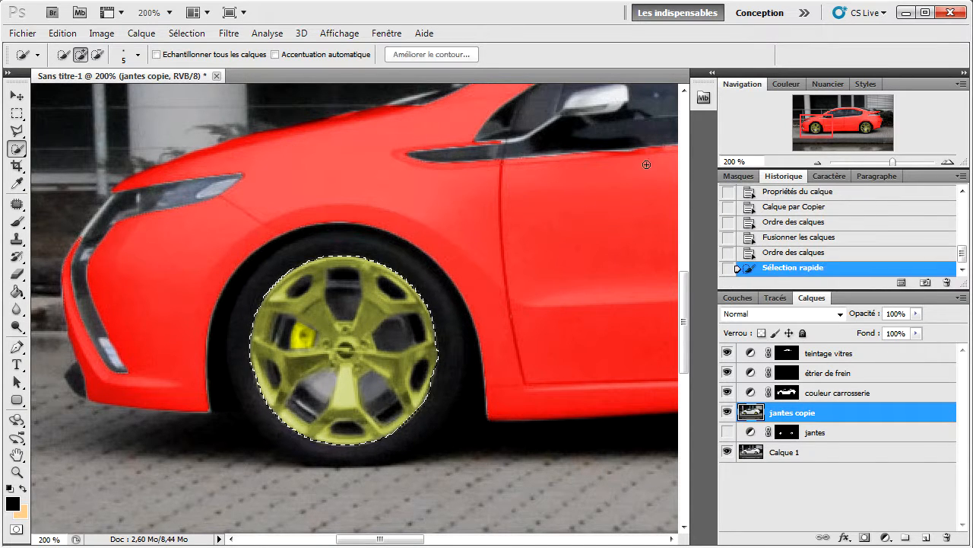
{"action": "left_click_drag", "start_coordinate": [820, 128], "coordinate": [855, 130]}
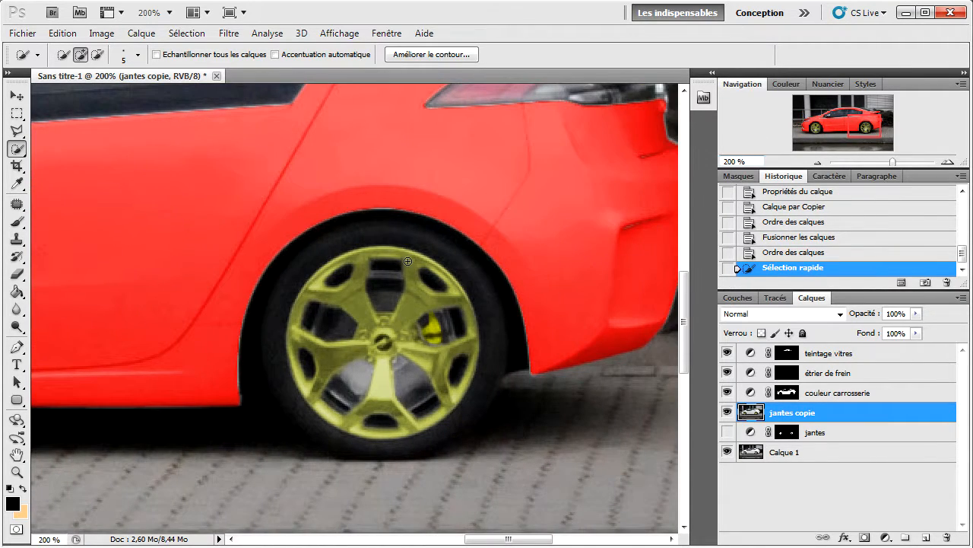
{"action": "mouse_move", "coordinate": [409, 260]}
{"action": "left_mouse_down"}
{"action": "mouse_move", "coordinate": [349, 280]}
{"action": "mouse_move", "coordinate": [328, 308]}
{"action": "mouse_move", "coordinate": [324, 381]}
{"action": "mouse_move", "coordinate": [345, 399]}
{"action": "mouse_move", "coordinate": [387, 397]}
{"action": "left_mouse_up"}
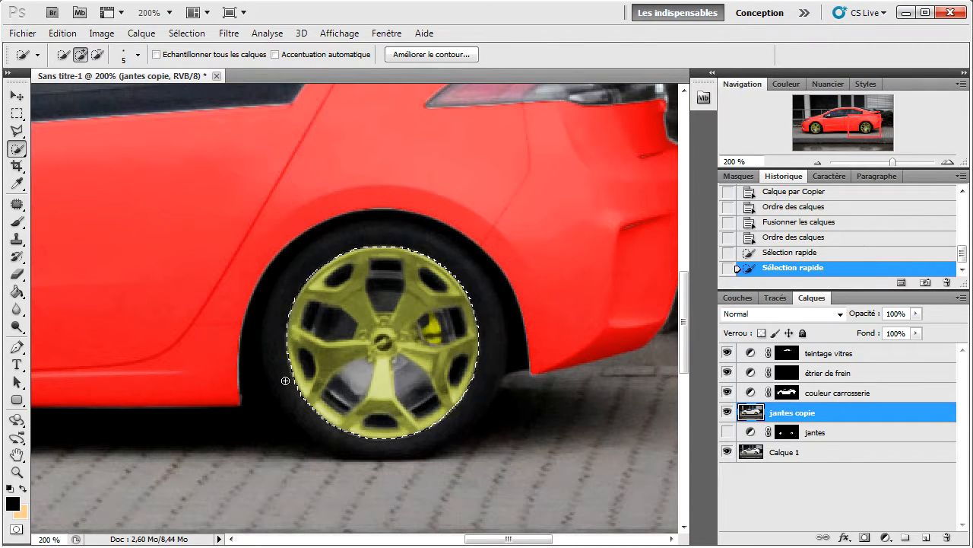
- Extend the selection over the rear tyre and subtract the excess ground and wheel-arch areas around it
{"action": "mouse_move", "coordinate": [284, 381]}
{"action": "left_mouse_down"}
{"action": "mouse_move", "coordinate": [281, 297]}
{"action": "mouse_move", "coordinate": [334, 260]}
{"action": "mouse_move", "coordinate": [435, 235]}
{"action": "mouse_move", "coordinate": [467, 266]}
{"action": "mouse_move", "coordinate": [486, 309]}
{"action": "mouse_move", "coordinate": [479, 398]}
{"action": "mouse_move", "coordinate": [398, 441]}
{"action": "mouse_move", "coordinate": [346, 439]}
{"action": "left_mouse_up"}
{"action": "mouse_move", "coordinate": [220, 429]}
{"action": "left_mouse_down"}
{"action": "mouse_move", "coordinate": [211, 426]}
{"action": "mouse_move", "coordinate": [269, 433]}
{"action": "mouse_move", "coordinate": [310, 467]}
{"action": "mouse_move", "coordinate": [271, 450]}
{"action": "mouse_move", "coordinate": [244, 369]}
{"action": "mouse_move", "coordinate": [240, 322]}
{"action": "mouse_move", "coordinate": [250, 342]}
{"action": "mouse_move", "coordinate": [270, 266]}
{"action": "mouse_move", "coordinate": [293, 244]}
{"action": "mouse_move", "coordinate": [361, 215]}
{"action": "mouse_move", "coordinate": [415, 212]}
{"action": "mouse_move", "coordinate": [449, 222]}
{"action": "mouse_move", "coordinate": [495, 263]}
{"action": "mouse_move", "coordinate": [508, 377]}
{"action": "mouse_move", "coordinate": [529, 377]}
{"action": "mouse_move", "coordinate": [513, 411]}
{"action": "left_mouse_up"}
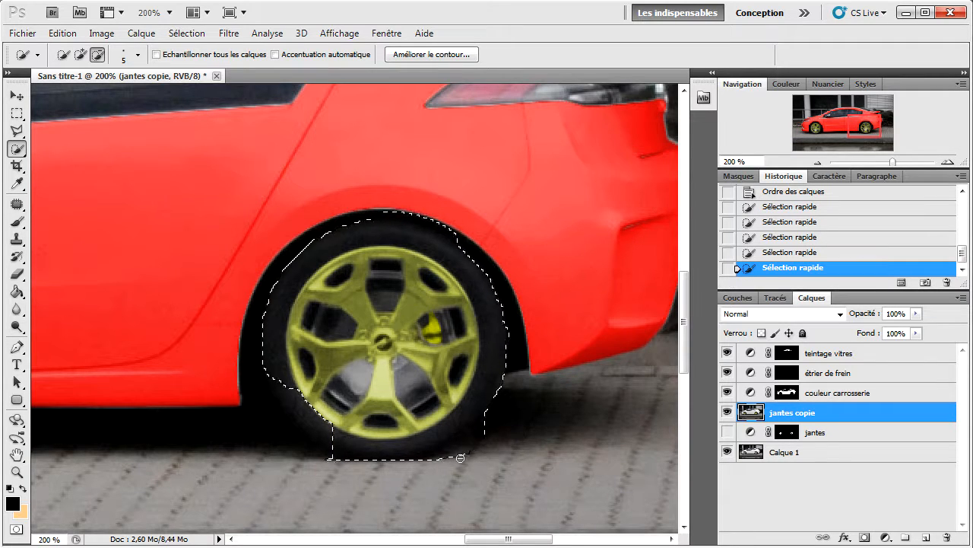
{"action": "mouse_move", "coordinate": [461, 457]}
{"action": "left_mouse_down"}
{"action": "mouse_move", "coordinate": [475, 443]}
{"action": "mouse_move", "coordinate": [434, 462]}
{"action": "left_mouse_up"}
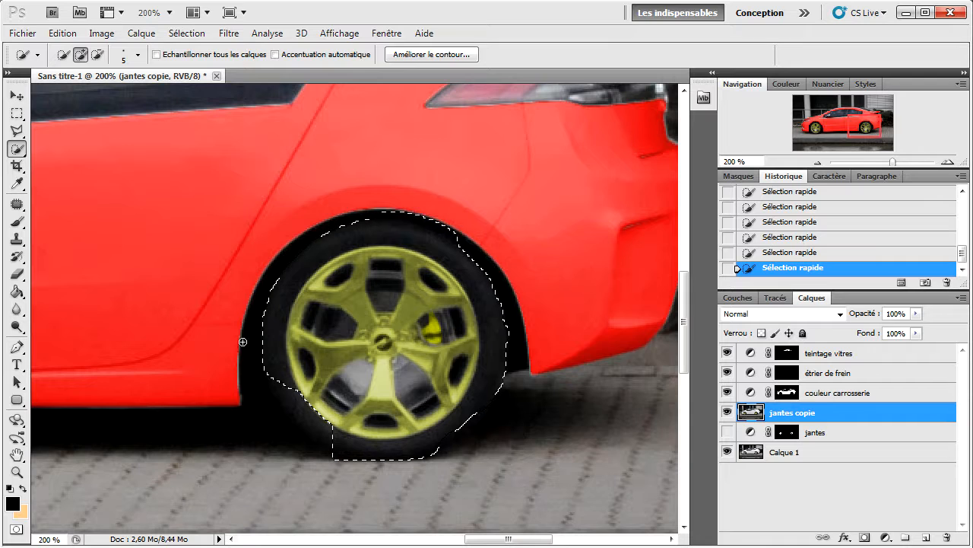
{"action": "mouse_move", "coordinate": [278, 365]}
{"action": "left_mouse_down"}
{"action": "mouse_move", "coordinate": [320, 433]}
{"action": "mouse_move", "coordinate": [319, 443]}
{"action": "mouse_move", "coordinate": [298, 447]}
{"action": "mouse_move", "coordinate": [332, 461]}
{"action": "left_mouse_up"}
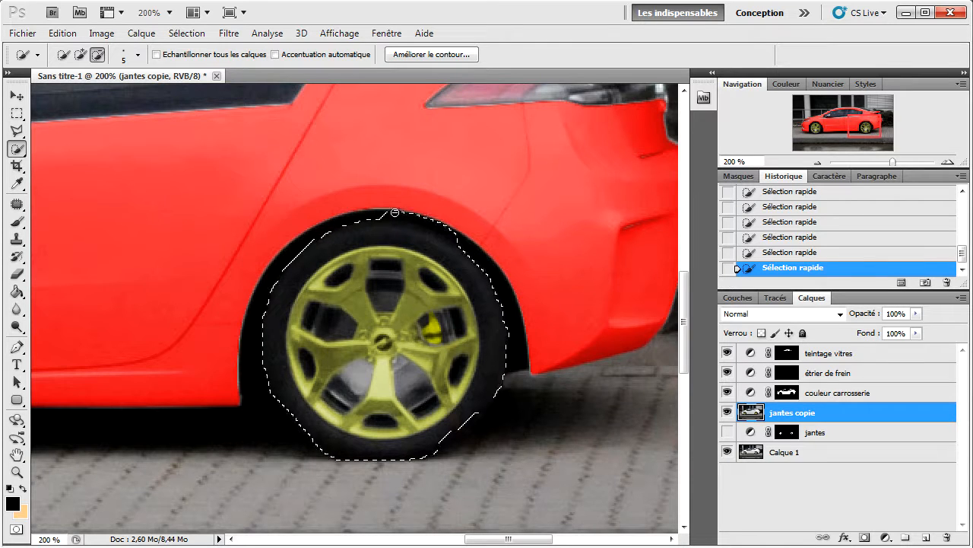
{"action": "left_click_drag", "start_coordinate": [393, 213], "coordinate": [523, 239]}
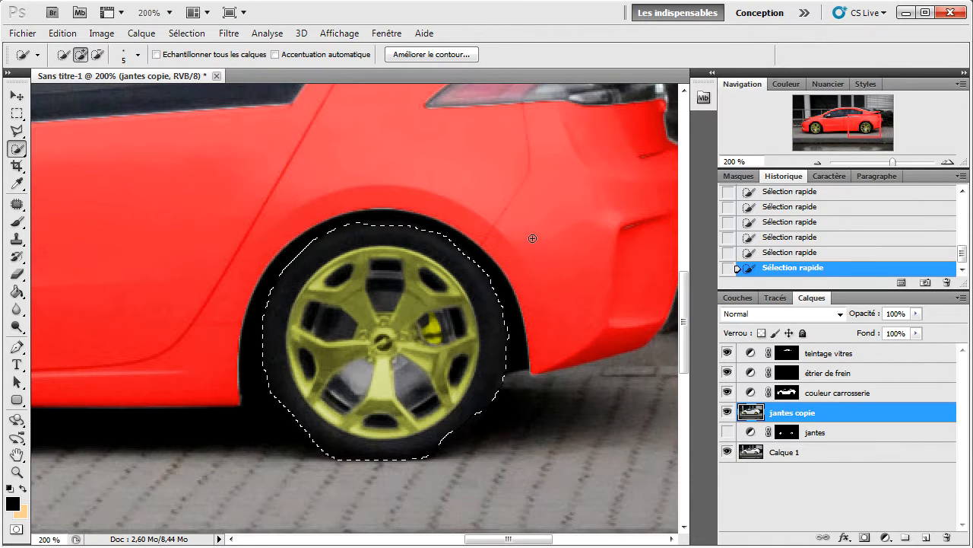
- Extend the selection over the front tyre and subtract the excess ground and wheel-arch areas around it
{"action": "left_click_drag", "start_coordinate": [869, 137], "coordinate": [819, 131]}
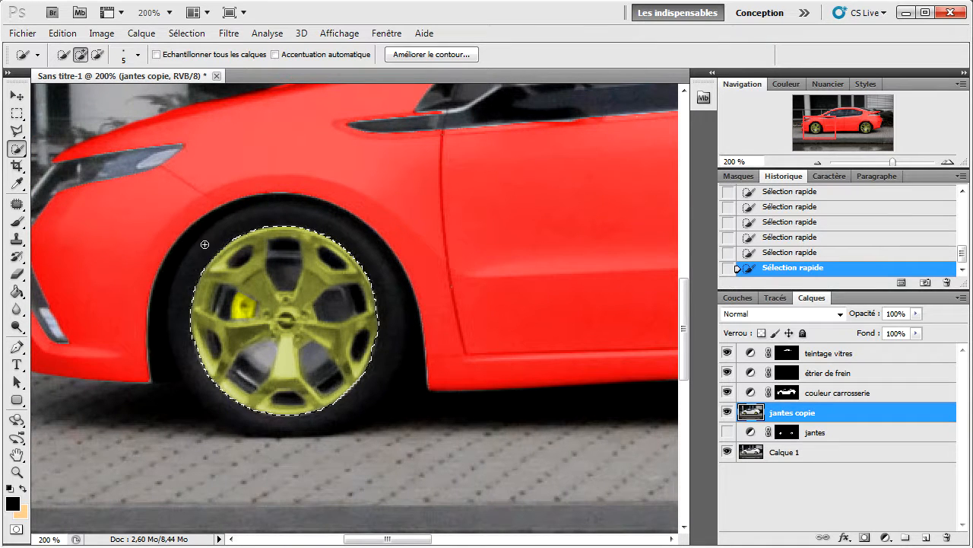
{"action": "mouse_move", "coordinate": [252, 225]}
{"action": "left_mouse_down"}
{"action": "mouse_move", "coordinate": [225, 233]}
{"action": "mouse_move", "coordinate": [179, 292]}
{"action": "mouse_move", "coordinate": [177, 336]}
{"action": "mouse_move", "coordinate": [195, 374]}
{"action": "mouse_move", "coordinate": [217, 401]}
{"action": "mouse_move", "coordinate": [272, 422]}
{"action": "mouse_move", "coordinate": [340, 409]}
{"action": "left_mouse_up"}
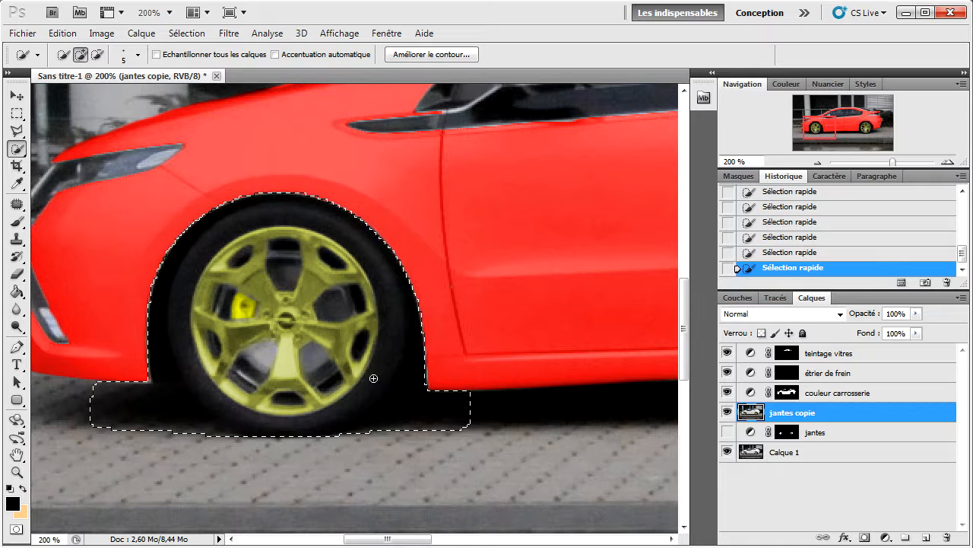
{"action": "key", "text": "alt"}
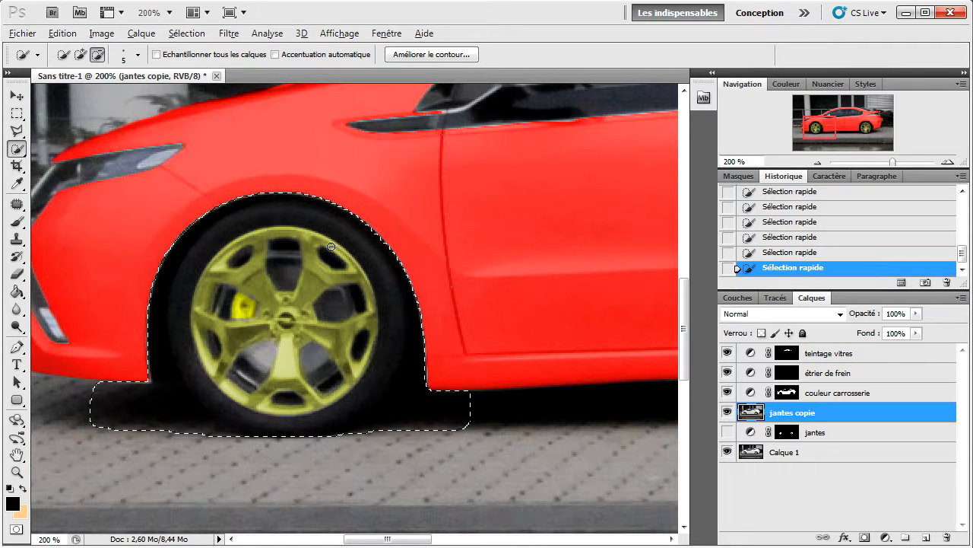
{"action": "mouse_move", "coordinate": [423, 368]}
{"action": "left_mouse_down"}
{"action": "mouse_move", "coordinate": [350, 439]}
{"action": "mouse_move", "coordinate": [464, 426]}
{"action": "left_mouse_up"}
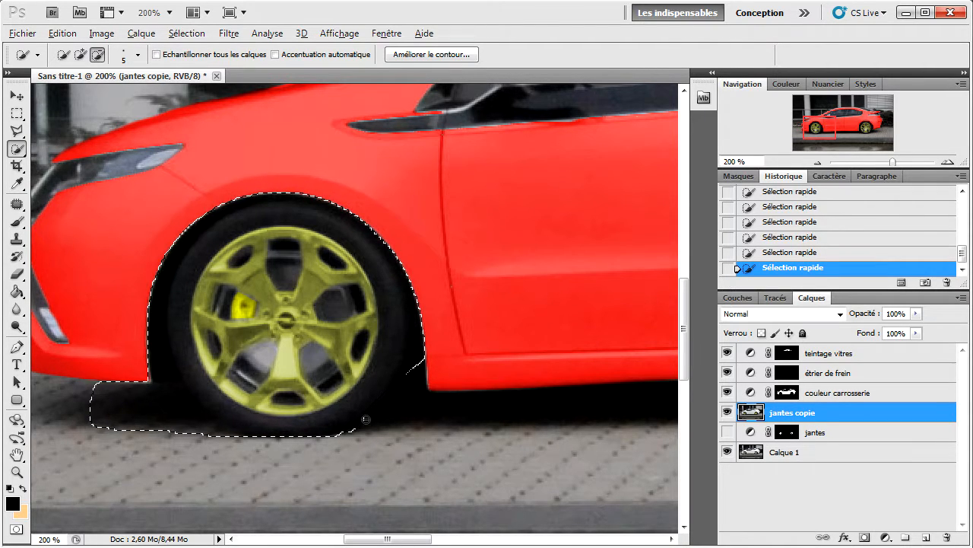
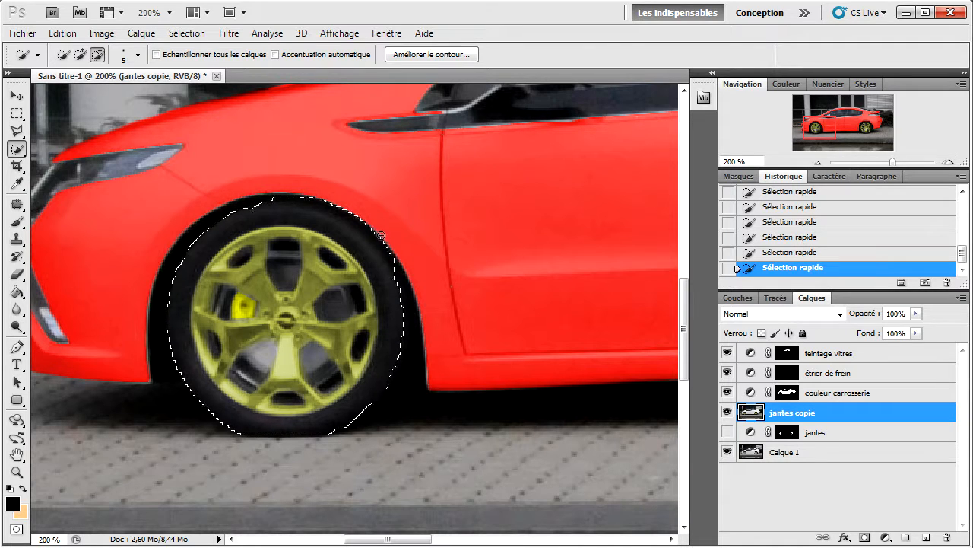
{"action": "left_click", "coordinate": [299, 193], "text": "alt"}
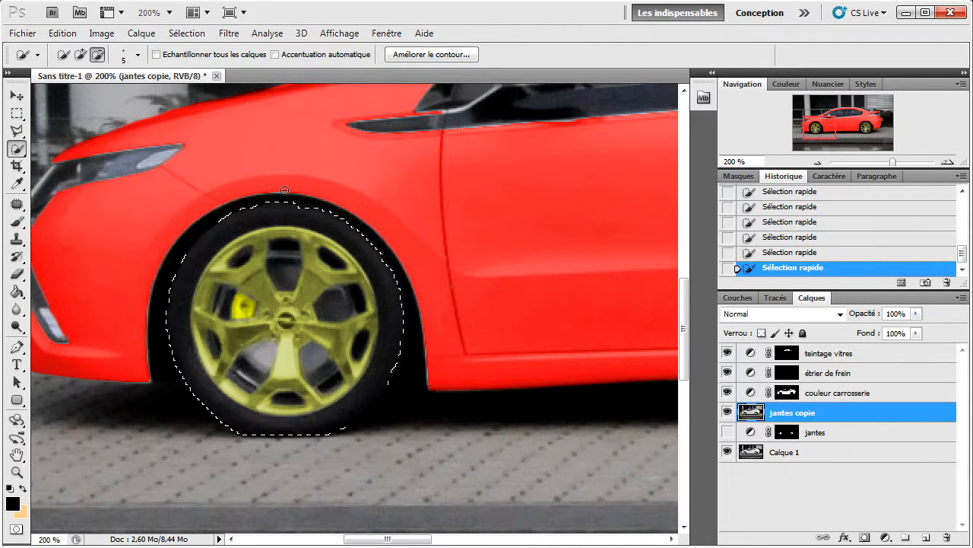
{"action": "left_click", "coordinate": [816, 163]}
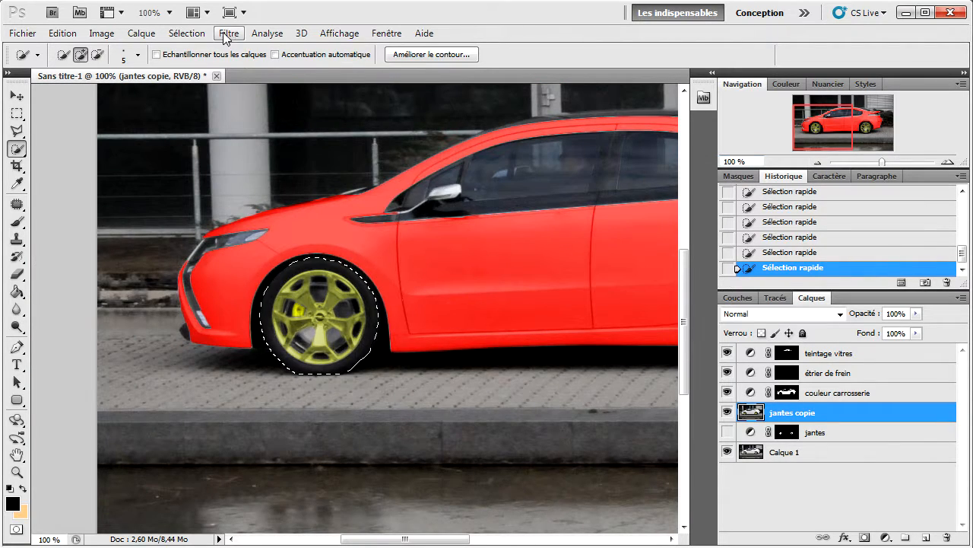
{"action": "left_click", "coordinate": [187, 32]}
{"action": "left_click", "coordinate": [207, 191]}
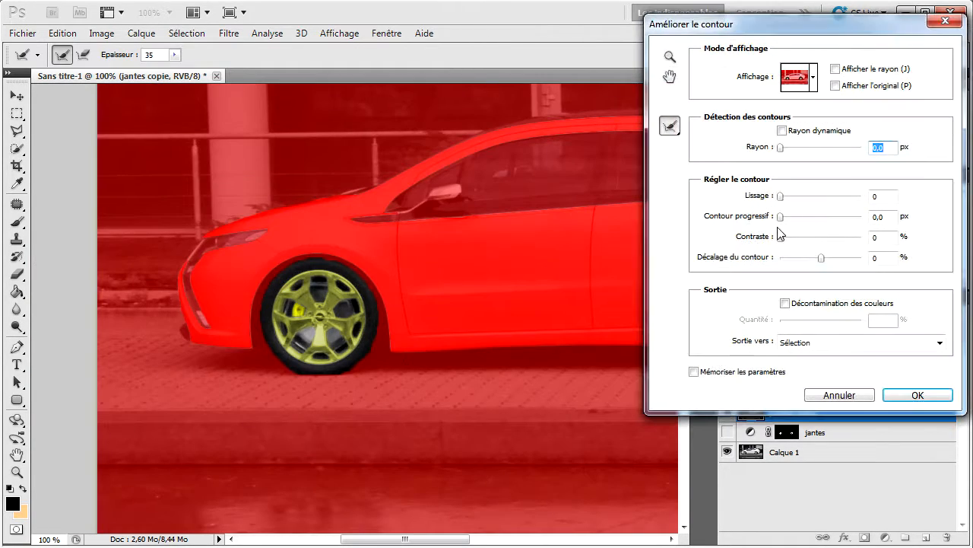
{"action": "left_click", "coordinate": [881, 197]}
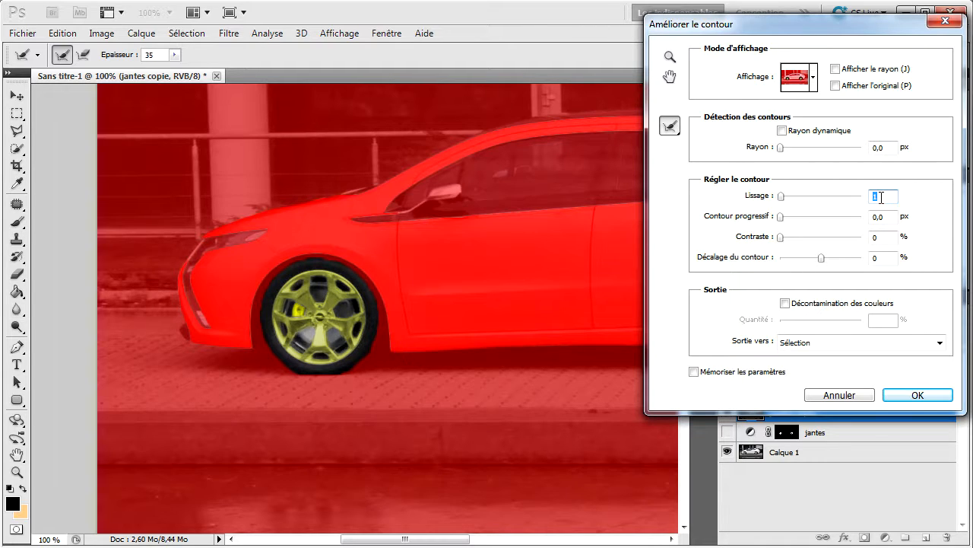
{"action": "key", "text": "Up"}
{"action": "key", "text": "Up"}
{"action": "left_click", "coordinate": [887, 149]}
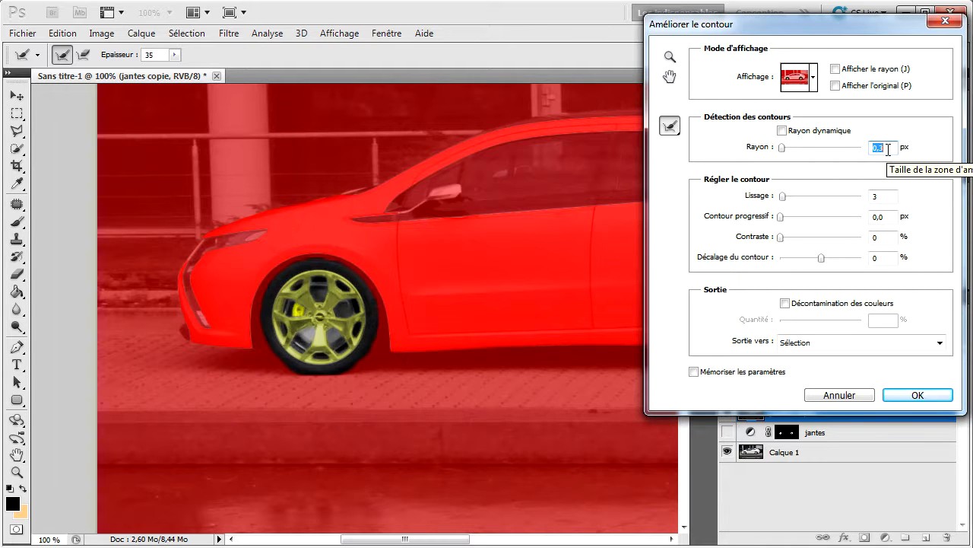
{"action": "key", "text": "Up"}
{"action": "left_click", "coordinate": [886, 259]}
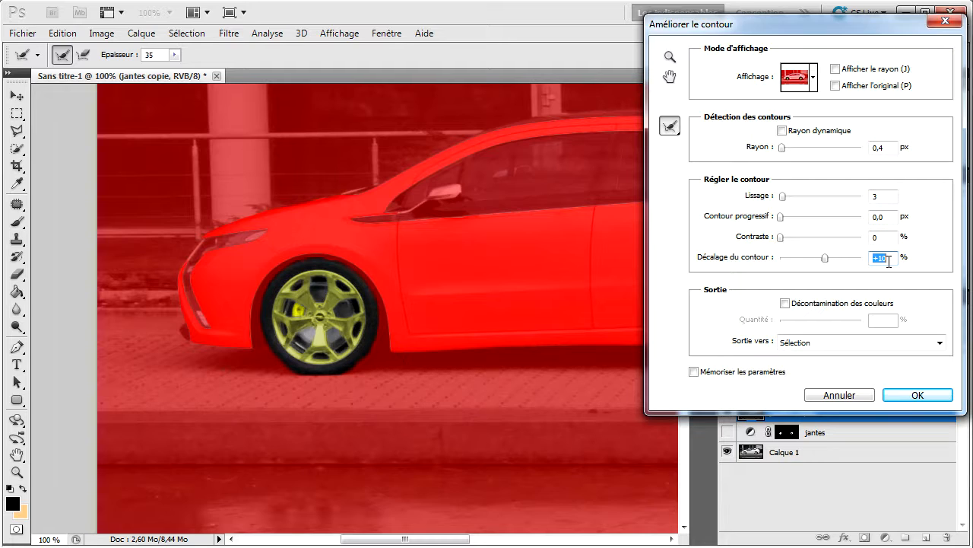
{"action": "left_click", "coordinate": [885, 219]}
{"action": "key", "text": "Up"}
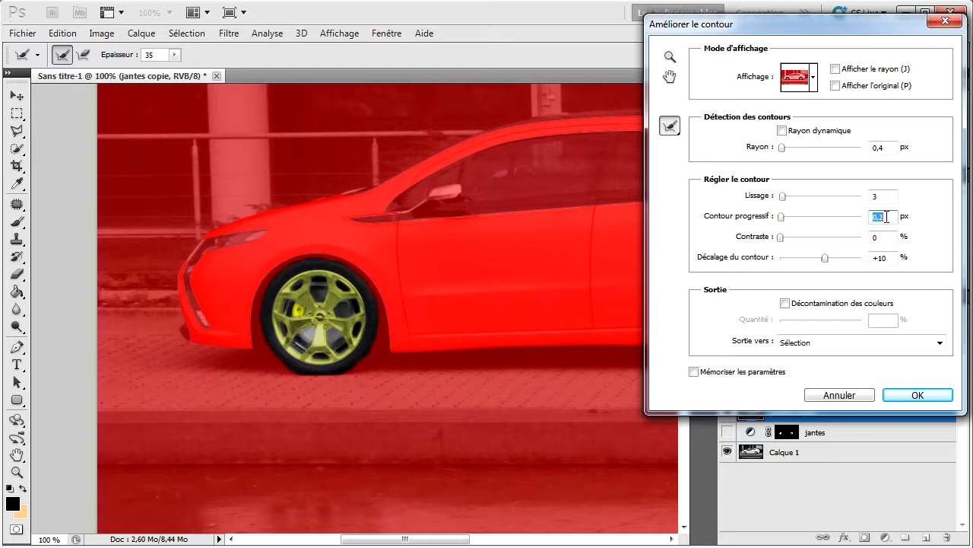
{"action": "left_click", "coordinate": [886, 197]}
{"action": "key", "text": "Up"}
{"action": "key", "text": "Up"}
{"action": "key", "text": "Up"}
{"action": "key", "text": "Up"}
{"action": "key", "text": "Up"}
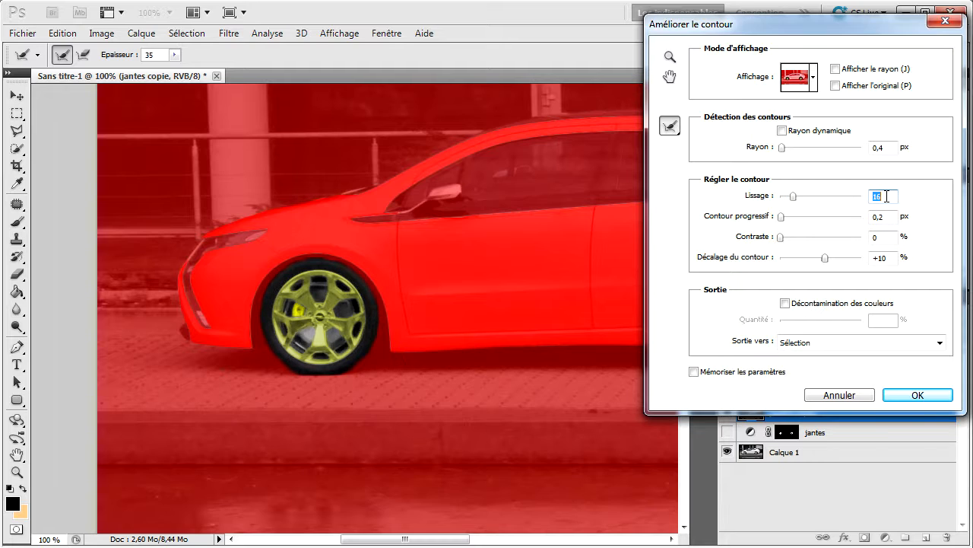
{"action": "left_click_drag", "start_coordinate": [797, 201], "coordinate": [815, 203]}
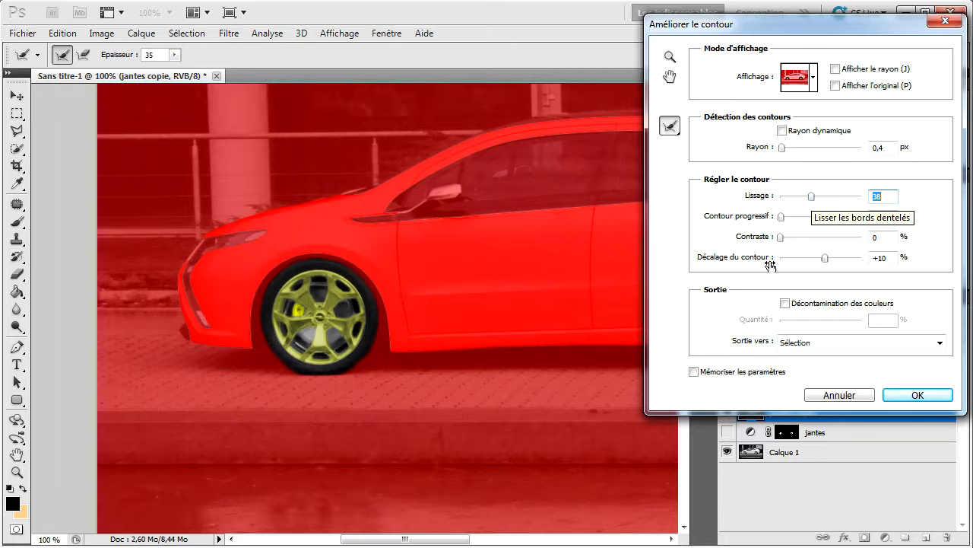
{"action": "left_click_drag", "start_coordinate": [394, 544], "coordinate": [455, 542]}
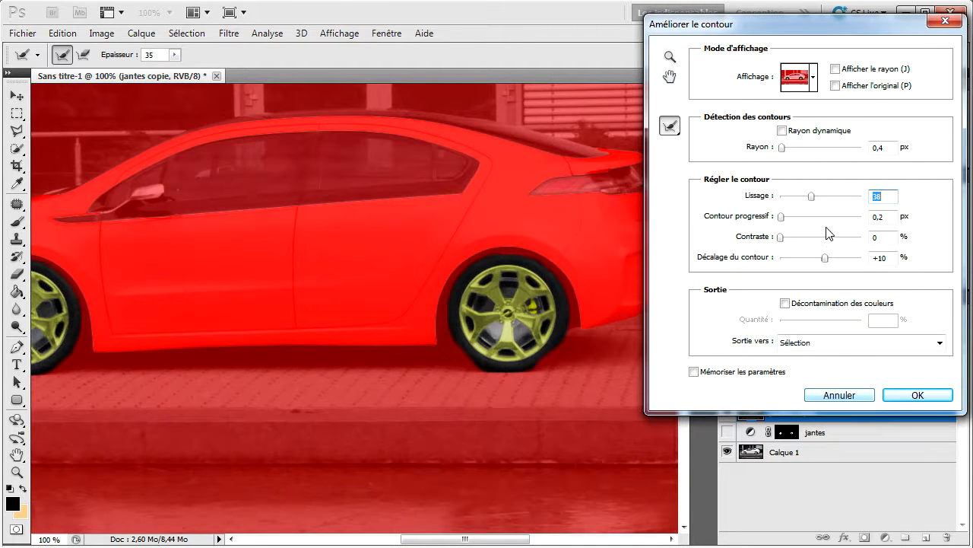
{"action": "mouse_move", "coordinate": [812, 196]}
{"action": "left_mouse_down"}
{"action": "mouse_move", "coordinate": [787, 197]}
{"action": "mouse_move", "coordinate": [811, 197]}
{"action": "left_mouse_up"}
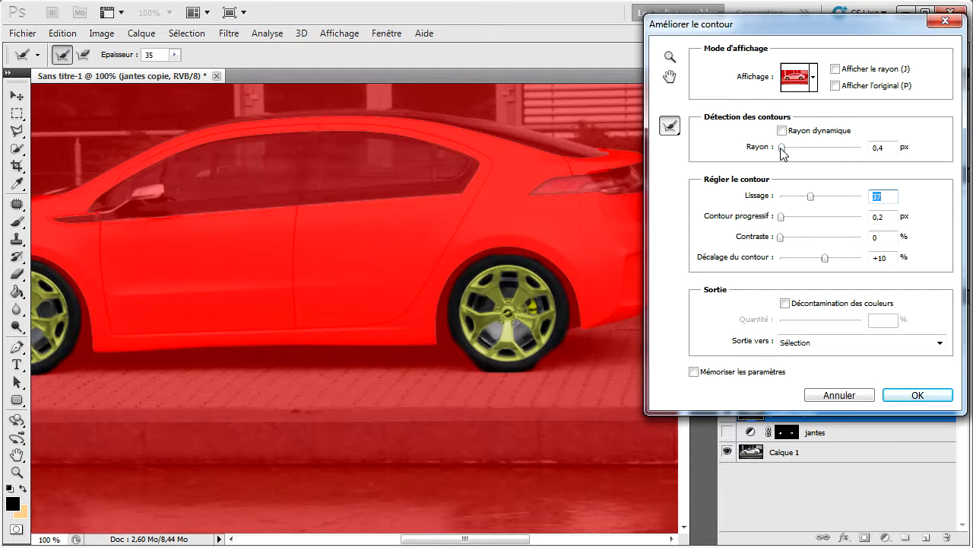
{"action": "mouse_move", "coordinate": [781, 149]}
{"action": "left_mouse_down"}
{"action": "mouse_move", "coordinate": [836, 156]}
{"action": "mouse_move", "coordinate": [794, 152]}
{"action": "left_mouse_up"}
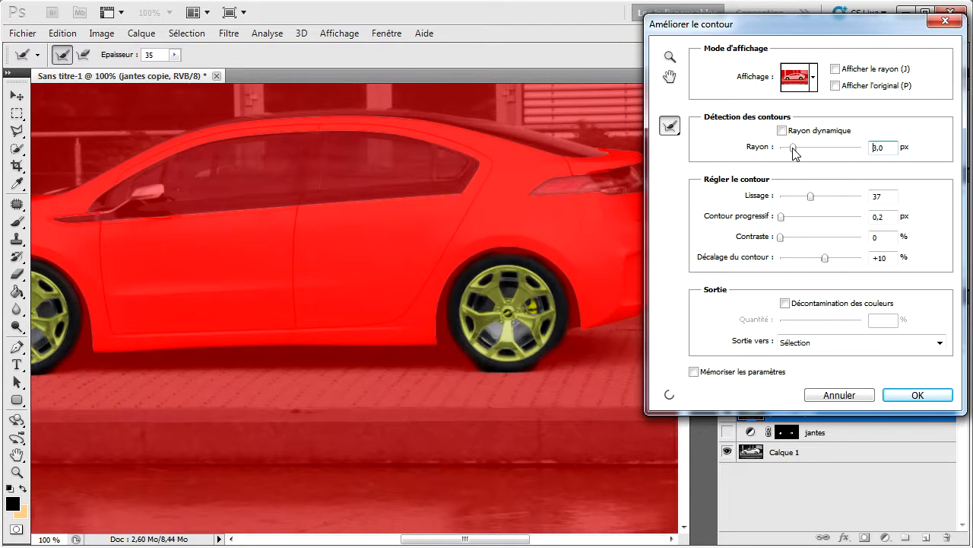
{"action": "left_click", "coordinate": [838, 394]}
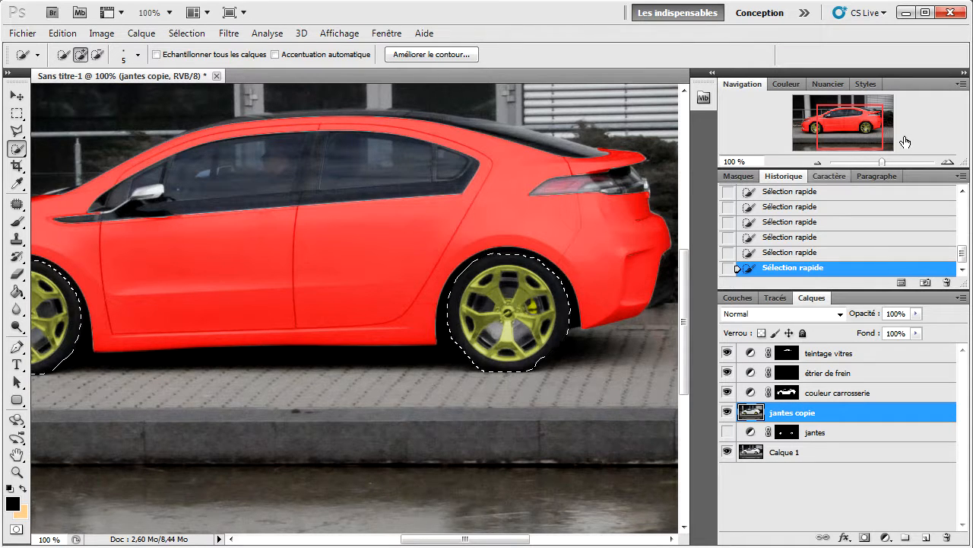
- Add the missing lower edge of the rear tyre to the selection with the Quick Selection tool
{"action": "left_click", "coordinate": [948, 162]}
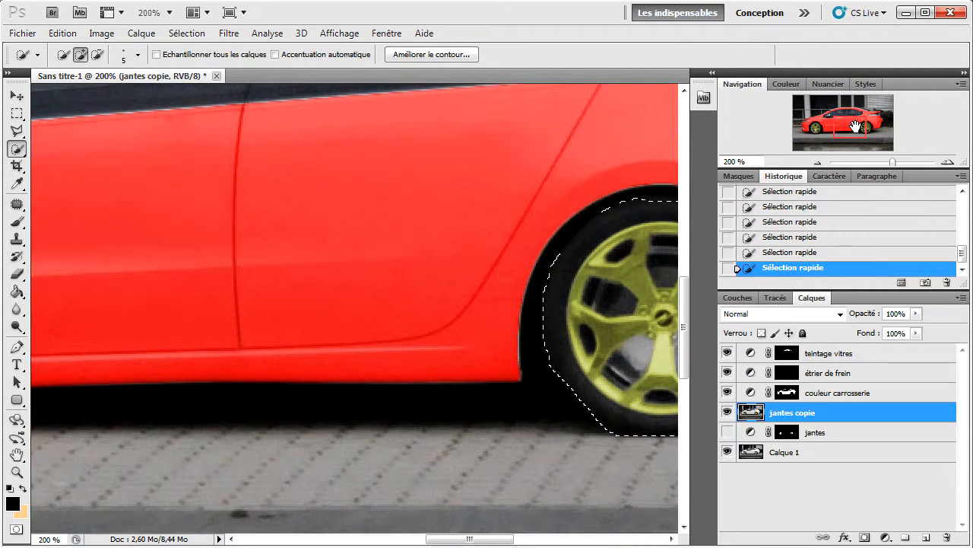
{"action": "left_click_drag", "start_coordinate": [856, 126], "coordinate": [868, 126]}
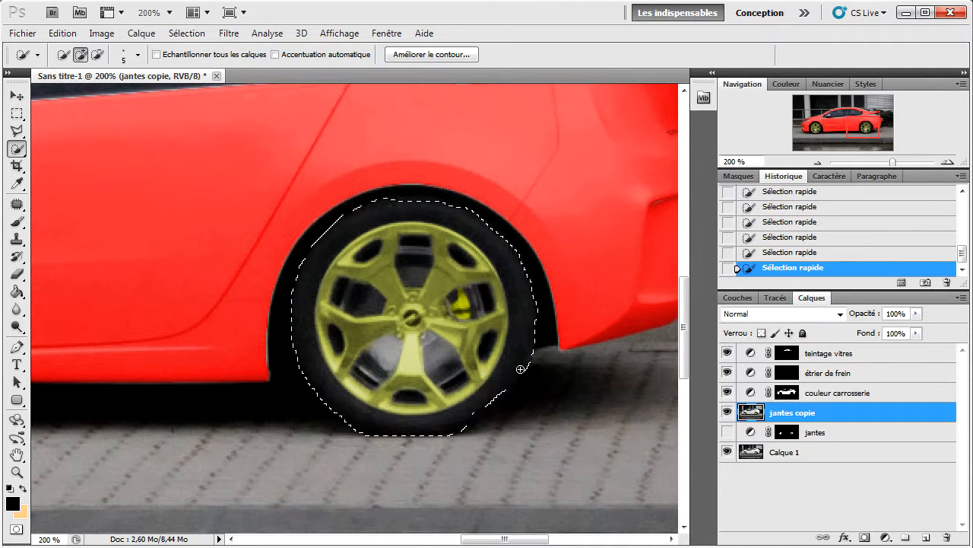
{"action": "left_click_drag", "start_coordinate": [520, 369], "coordinate": [466, 422]}
- Refine the edge of the wheel selection with a radius of 2.8 px and smoothing of 36, output to a selection
{"action": "left_click", "coordinate": [187, 33]}
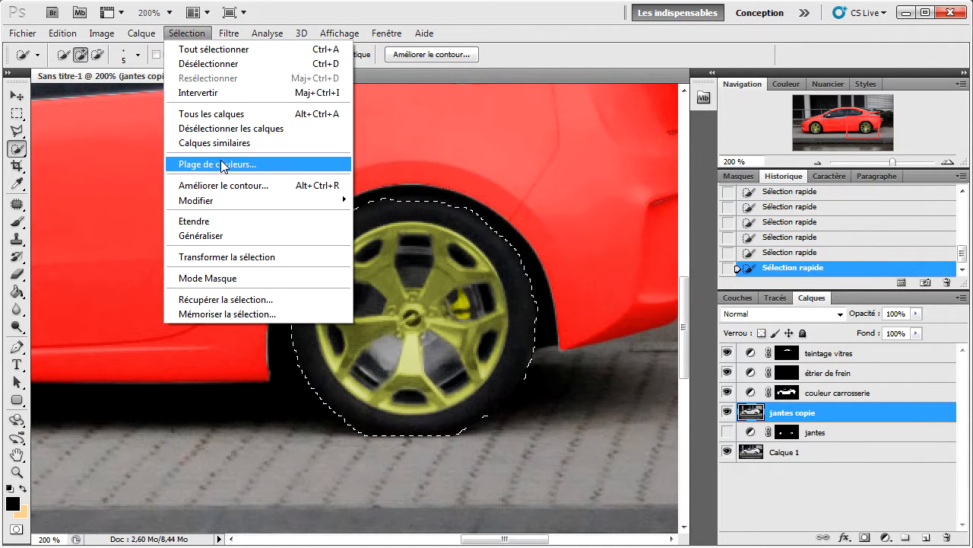
{"action": "left_click", "coordinate": [222, 185]}
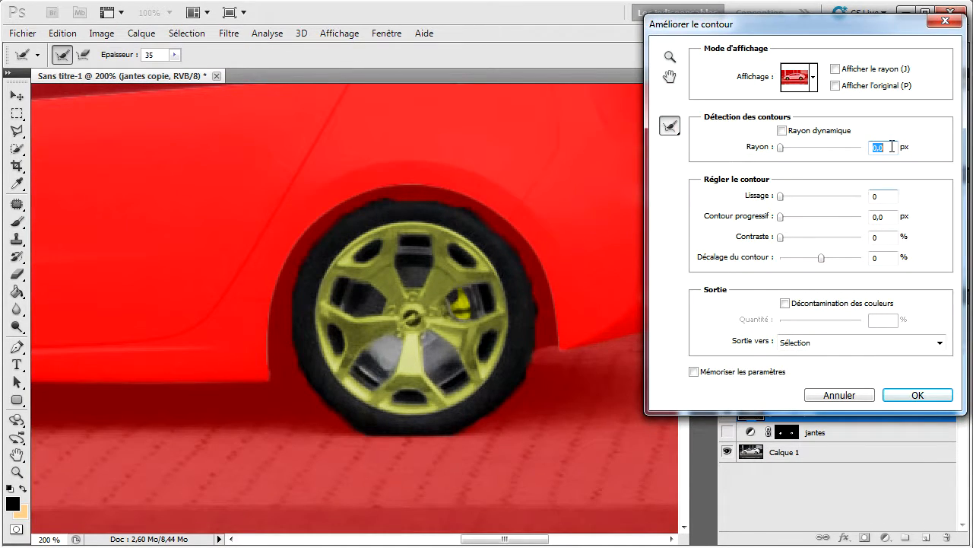
{"action": "left_click", "coordinate": [885, 197]}
{"action": "type", "text": "5"}
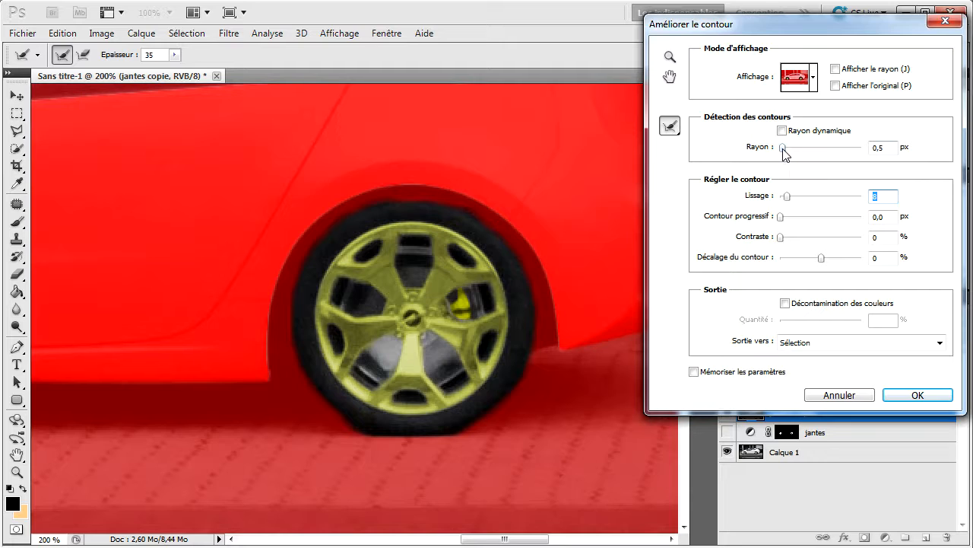
{"action": "mouse_move", "coordinate": [784, 152]}
{"action": "left_mouse_down"}
{"action": "mouse_move", "coordinate": [803, 153]}
{"action": "mouse_move", "coordinate": [794, 153]}
{"action": "left_mouse_up"}
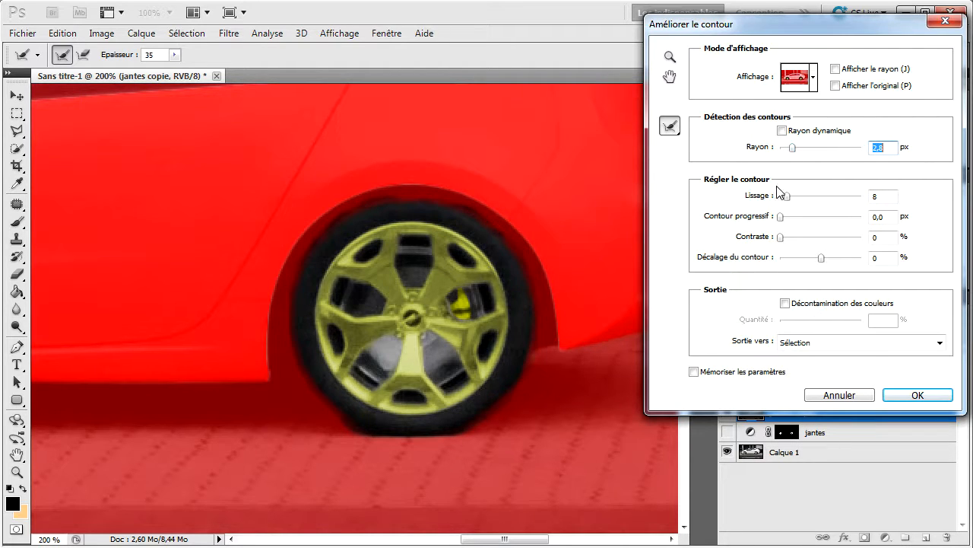
{"action": "left_click_drag", "start_coordinate": [786, 197], "coordinate": [810, 199]}
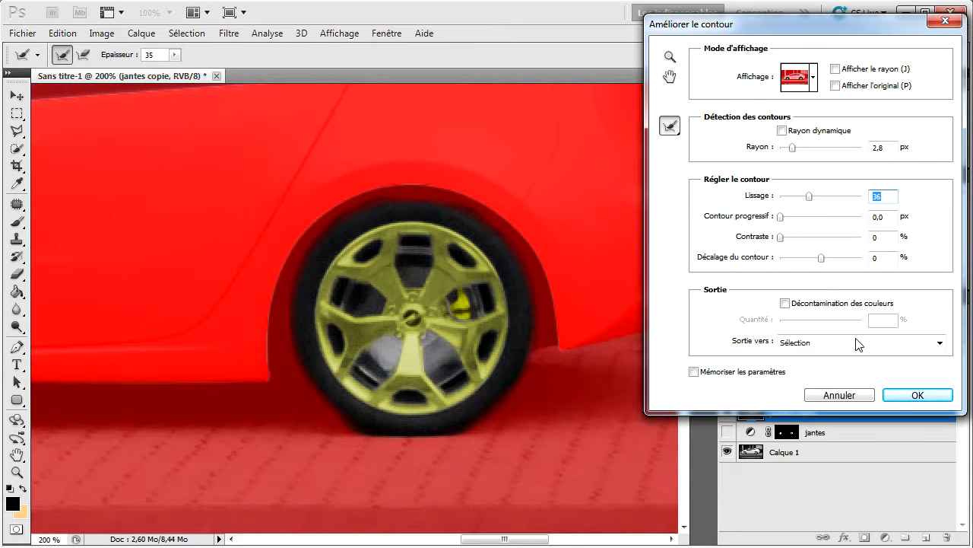
{"action": "left_click", "coordinate": [916, 395]}
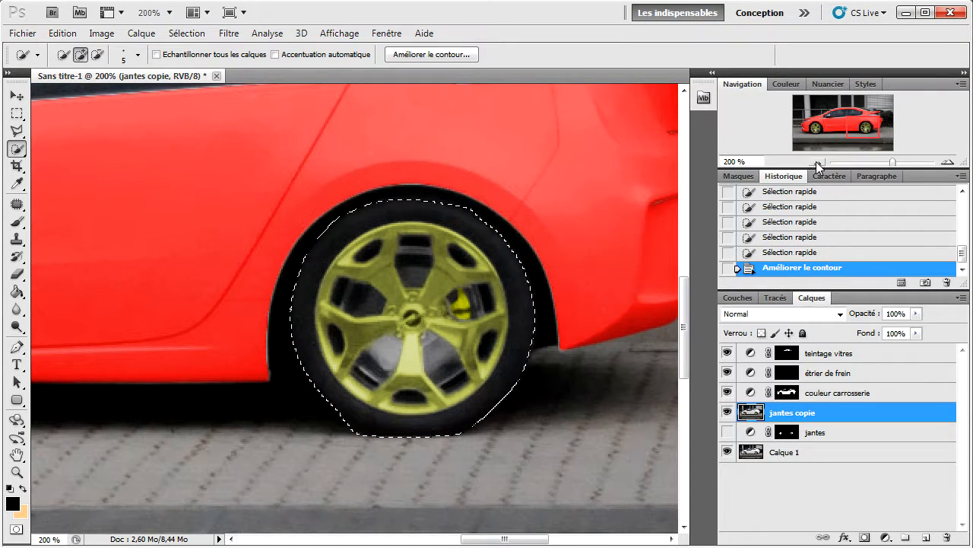
- Copy and paste the selected wheels onto a new layer, and hide "Calque 1" while checking the wheels without "jantes copie"
{"action": "left_click", "coordinate": [817, 163]}
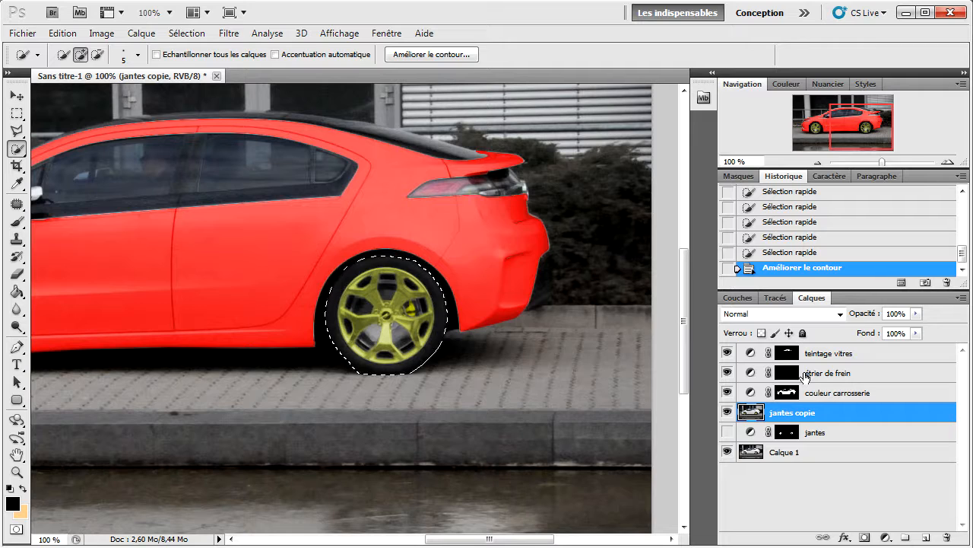
{"action": "key", "text": "ctrl+v"}
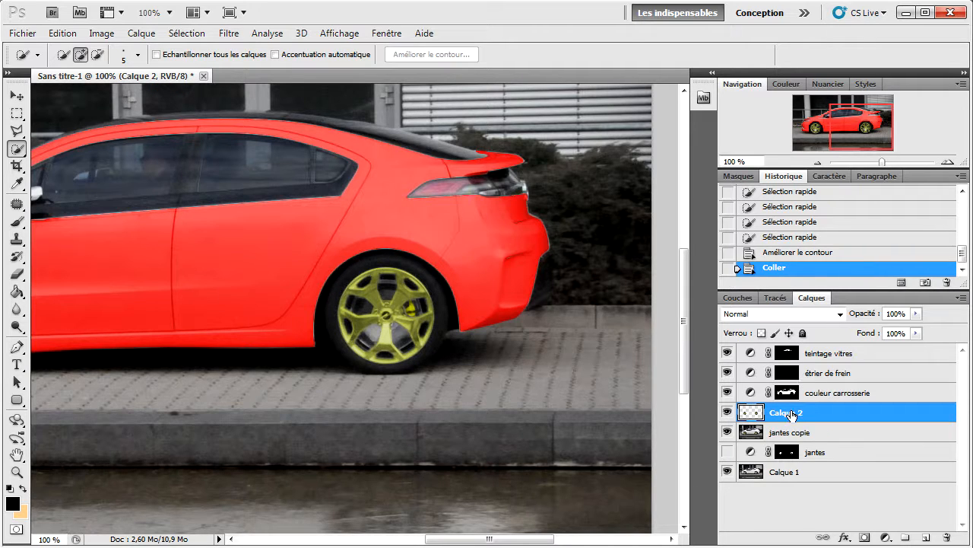
{"action": "left_click", "coordinate": [727, 432]}
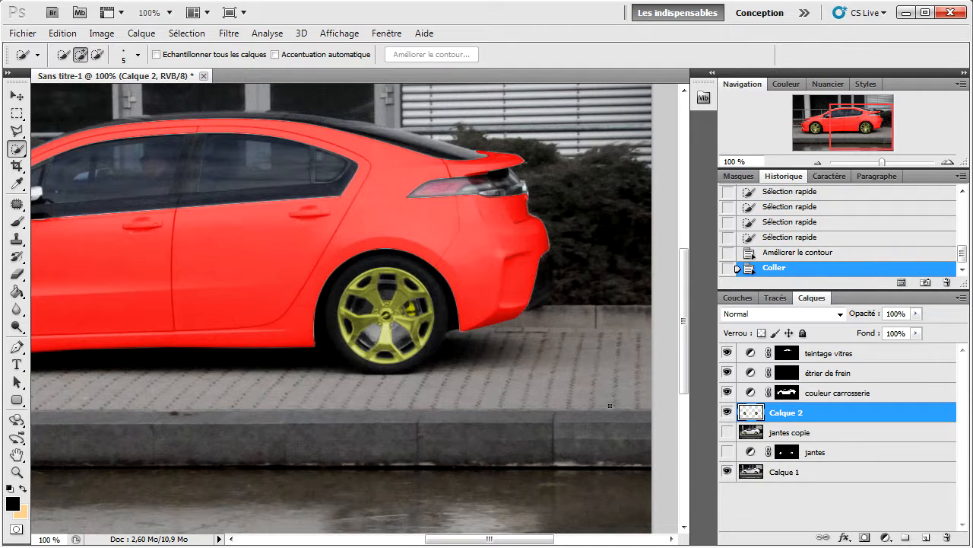
{"action": "left_click", "coordinate": [727, 472]}
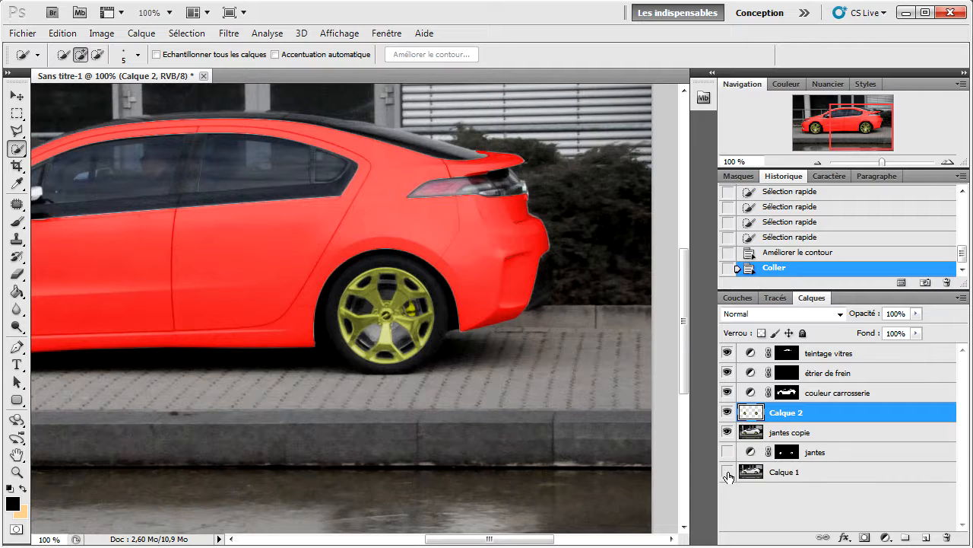
{"action": "left_click", "coordinate": [727, 432]}
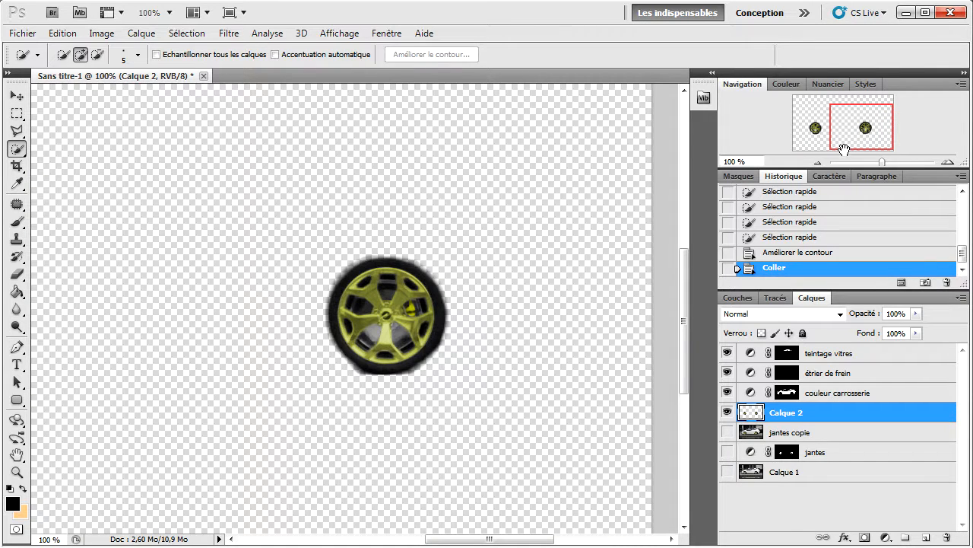
{"action": "mouse_move", "coordinate": [844, 149]}
{"action": "left_mouse_down"}
{"action": "mouse_move", "coordinate": [812, 146]}
{"action": "mouse_move", "coordinate": [830, 146]}
{"action": "left_mouse_up"}
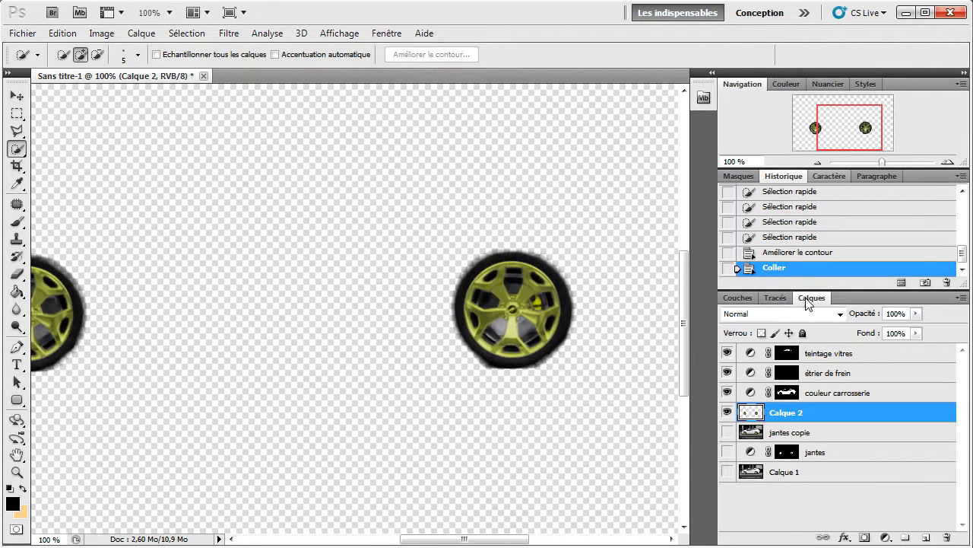
{"action": "left_click", "coordinate": [727, 432]}
- Rename the pasted wheel layer as "pneux"
{"action": "double_click", "coordinate": [791, 412]}
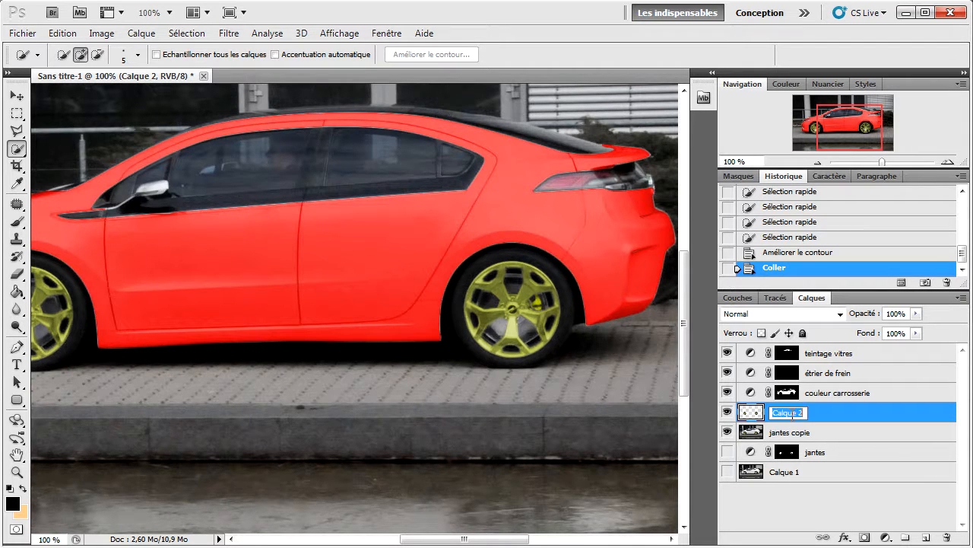
{"action": "type", "text": "pneux"}
{"action": "key", "text": "Return"}
{"action": "left_click", "coordinate": [229, 33]}
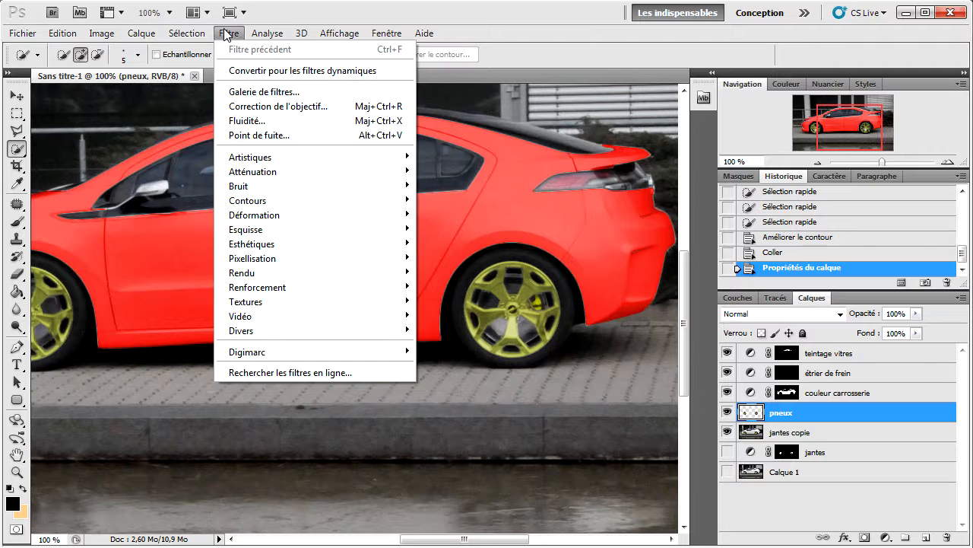
{"action": "mouse_move", "coordinate": [273, 200]}
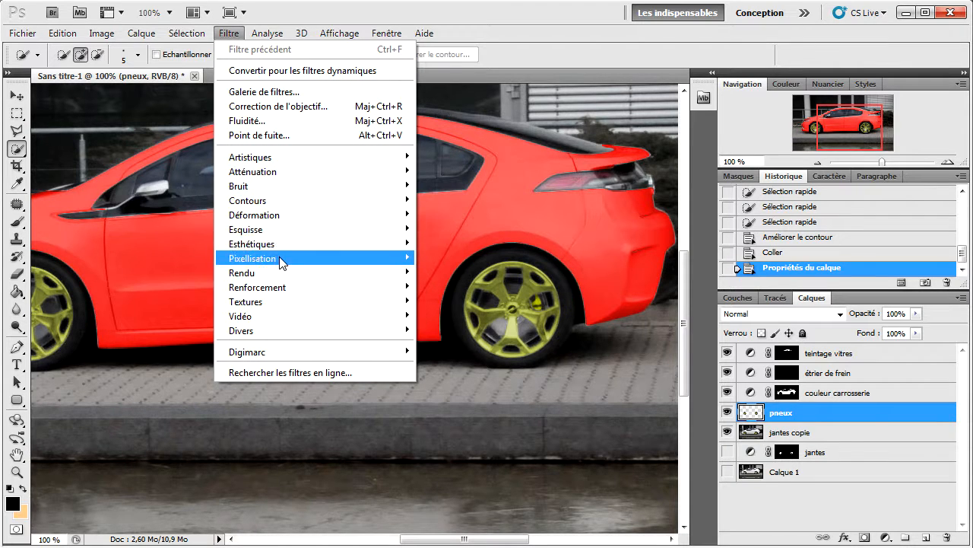
{"action": "mouse_move", "coordinate": [297, 182]}
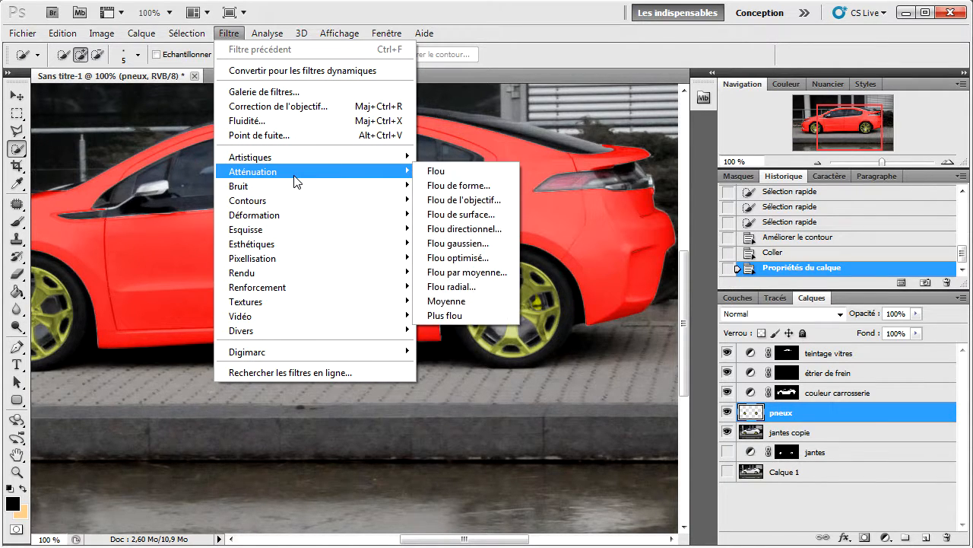
{"action": "left_click", "coordinate": [480, 229]}
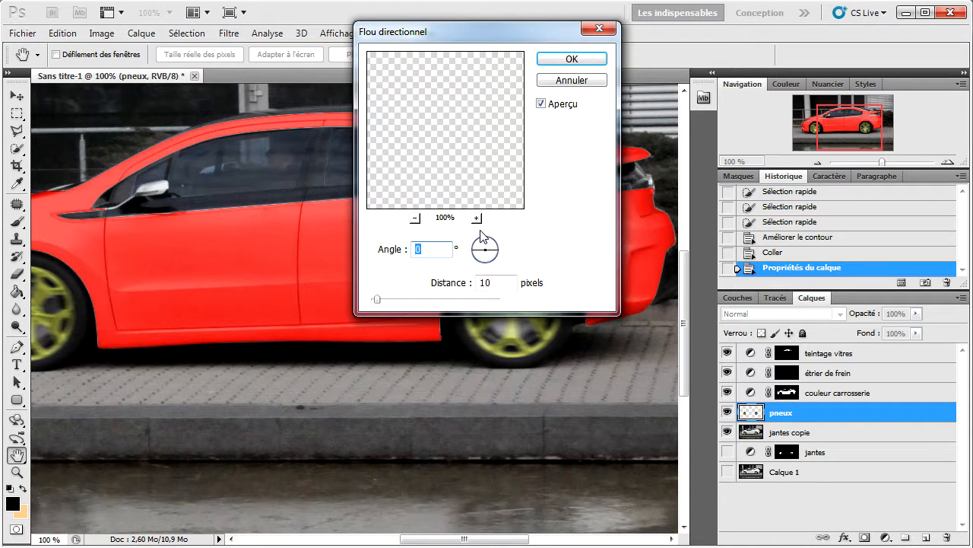
{"action": "left_click", "coordinate": [572, 79]}
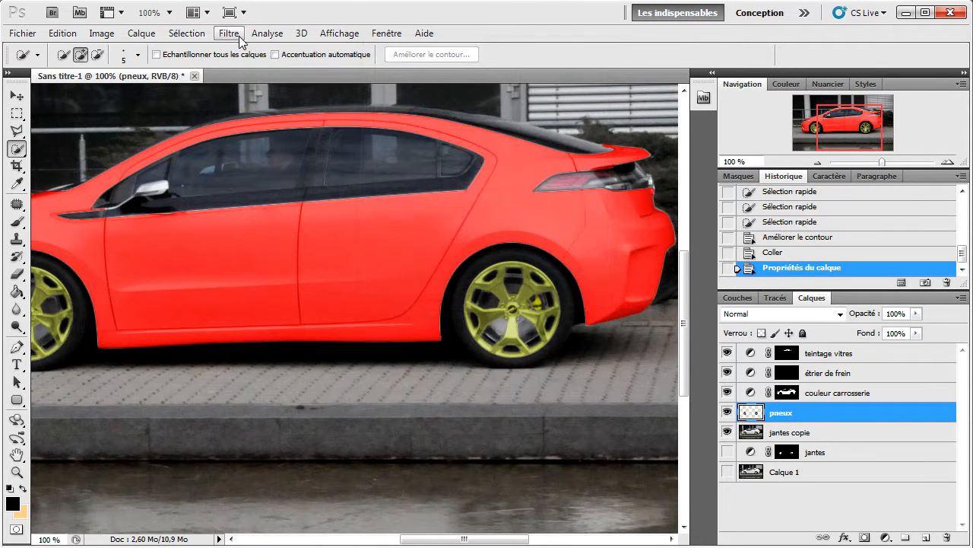
{"action": "left_click", "coordinate": [228, 33]}
{"action": "mouse_move", "coordinate": [342, 175]}
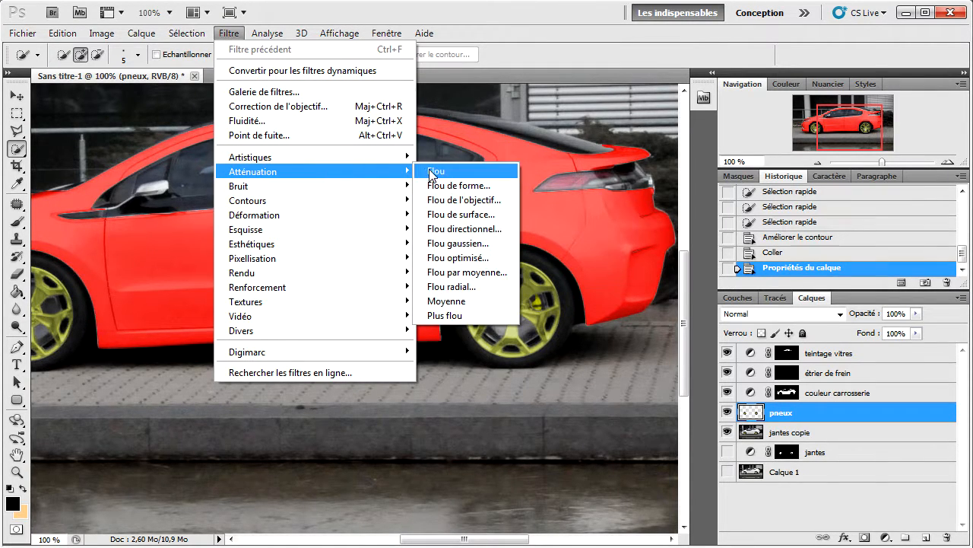
{"action": "left_click", "coordinate": [489, 245]}
{"action": "left_click", "coordinate": [858, 88]}
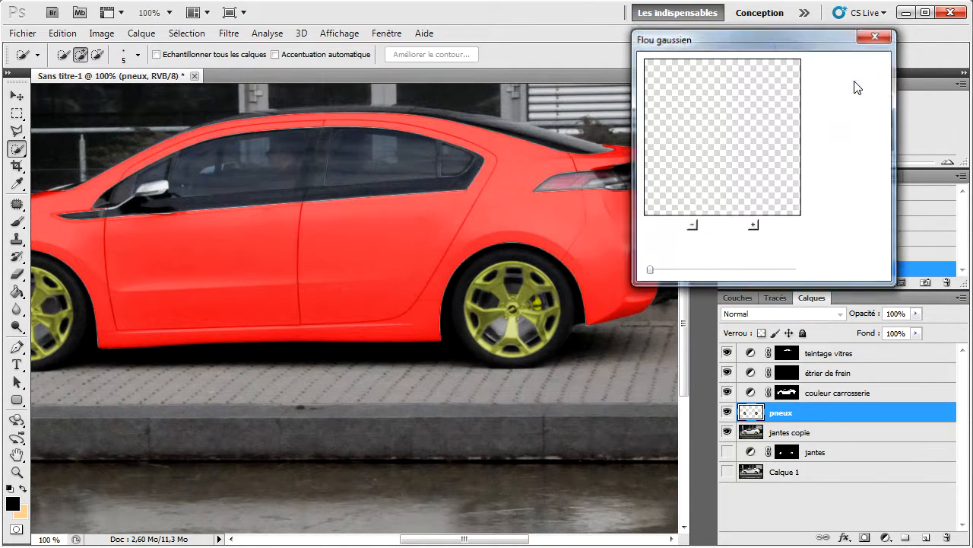
- Try a Radial Blur on the "pneux" layer with amount 10, Rotation mode and Normale quality, and undo it
{"action": "left_click", "coordinate": [229, 33]}
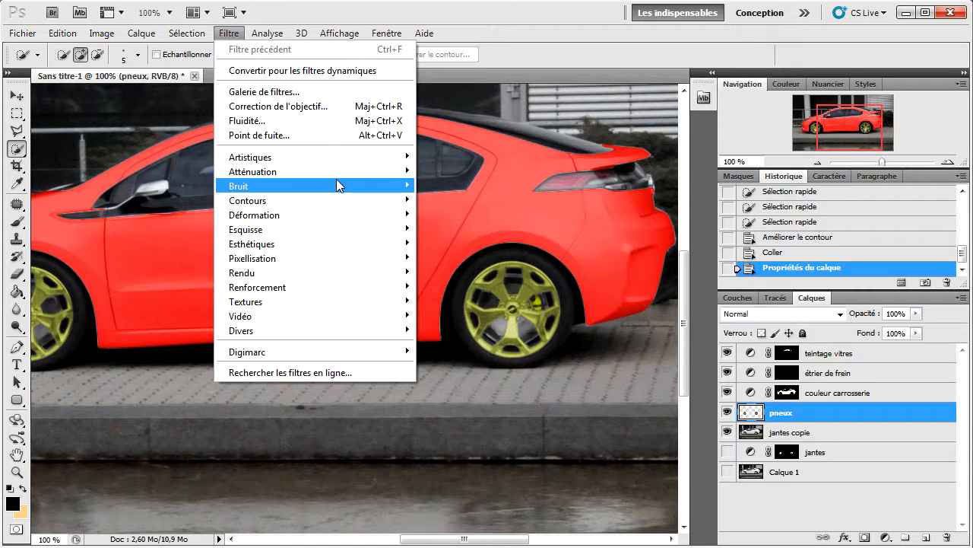
{"action": "mouse_move", "coordinate": [386, 173]}
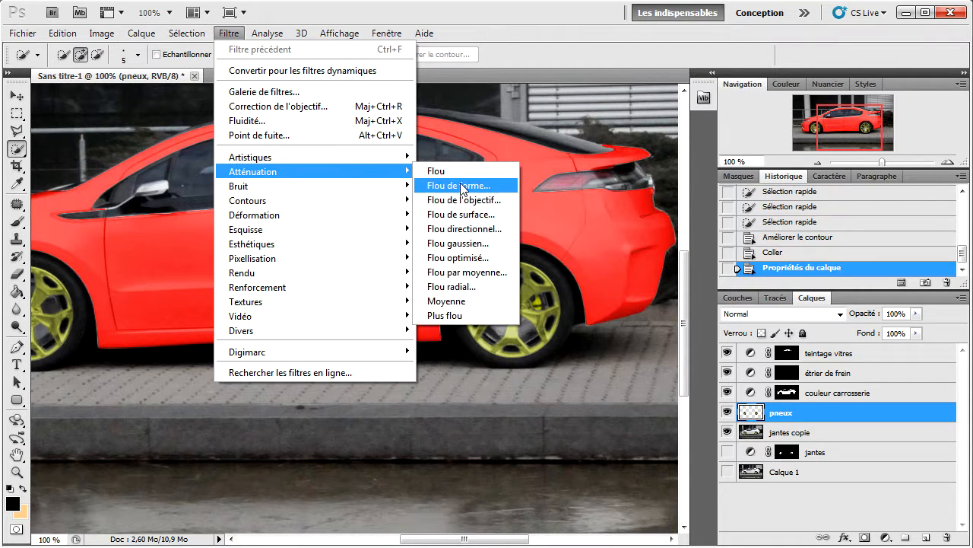
{"action": "left_click", "coordinate": [469, 288]}
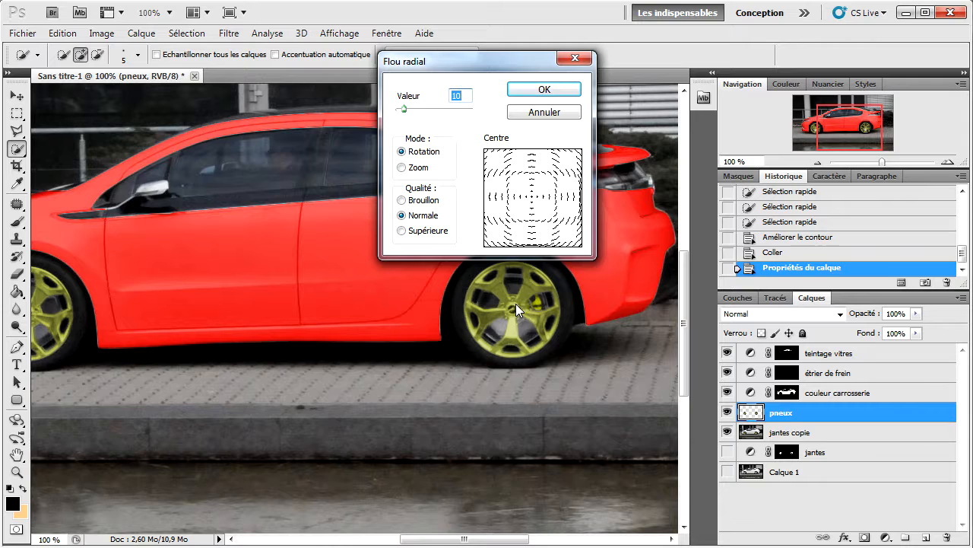
{"action": "left_click", "coordinate": [417, 231]}
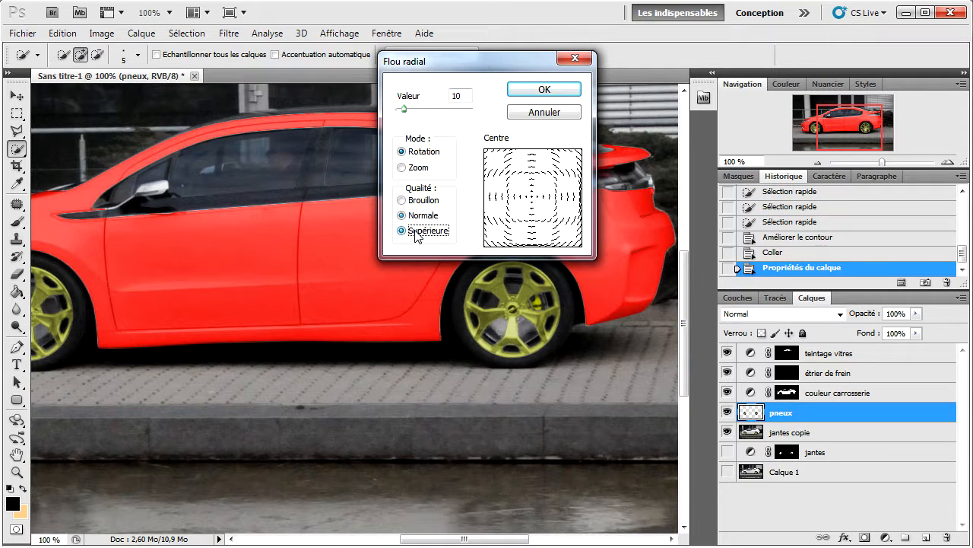
{"action": "left_click", "coordinate": [419, 216]}
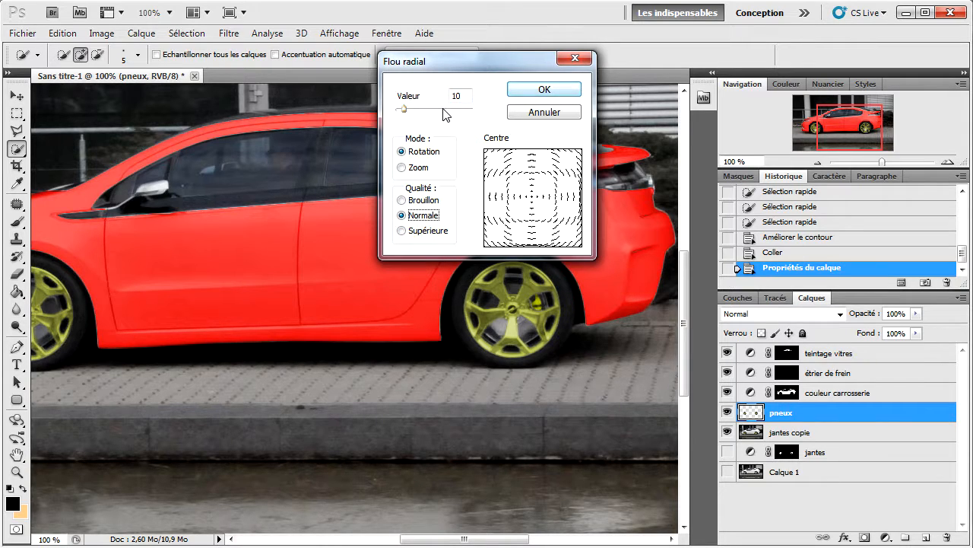
{"action": "left_click", "coordinate": [521, 91]}
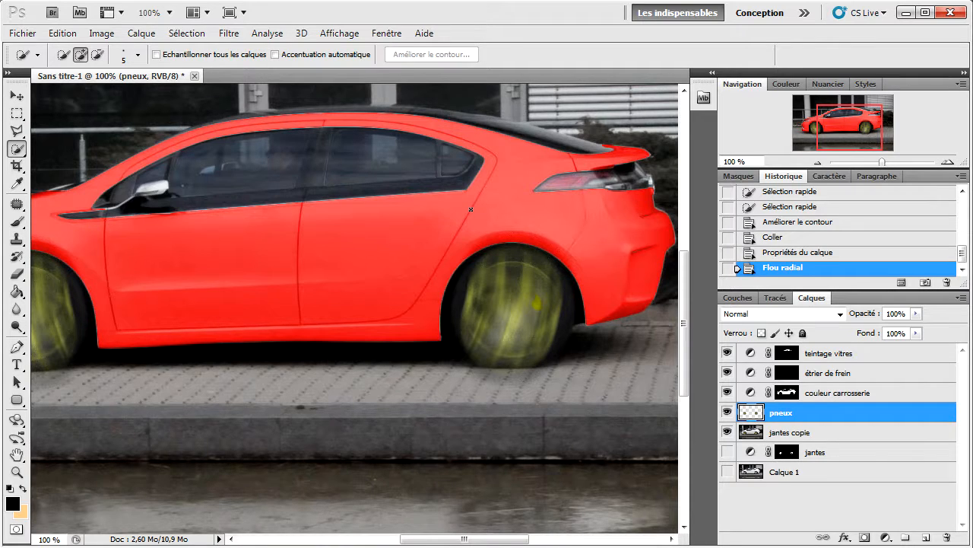
{"action": "left_click", "coordinate": [764, 252]}
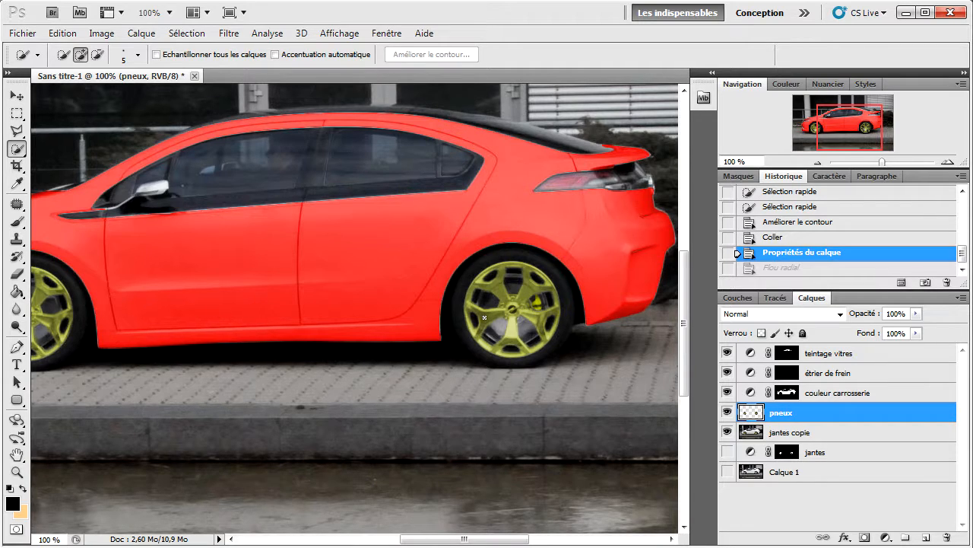
- Select the rear wheel on "pneux" with a rectangular marquee, and copy and paste it onto a new layer
{"action": "left_click", "coordinate": [16, 114]}
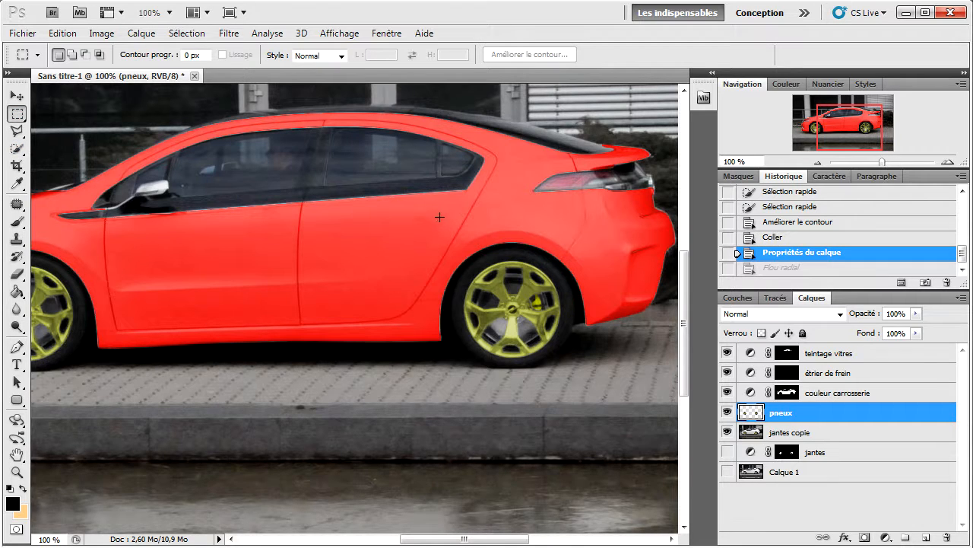
{"action": "left_click_drag", "start_coordinate": [607, 384], "coordinate": [582, 379]}
{"action": "key", "text": "ctrl+c"}
{"action": "key", "text": "ctrl+v"}
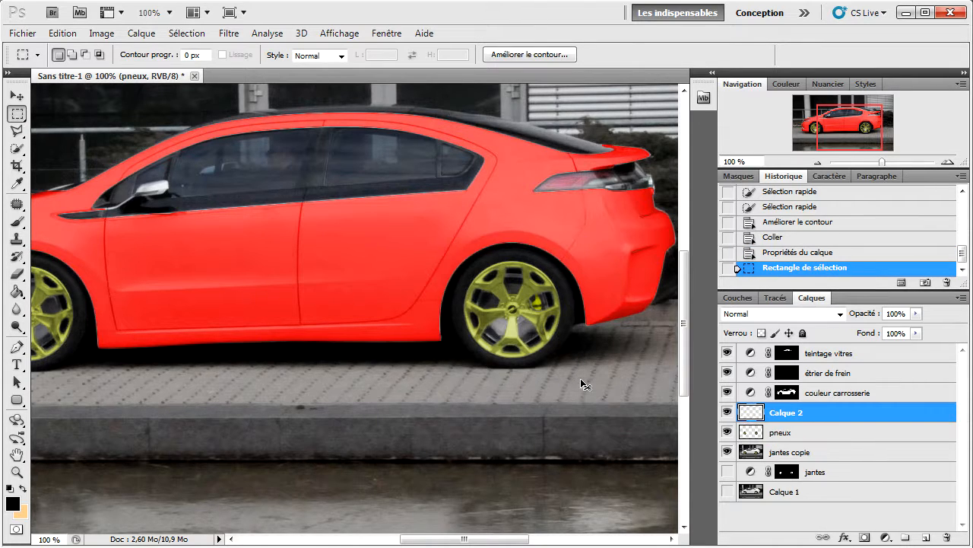
- Delete the rear wheel from the "pneux" layer using a rectangular selection around it
{"action": "left_click", "coordinate": [776, 433]}
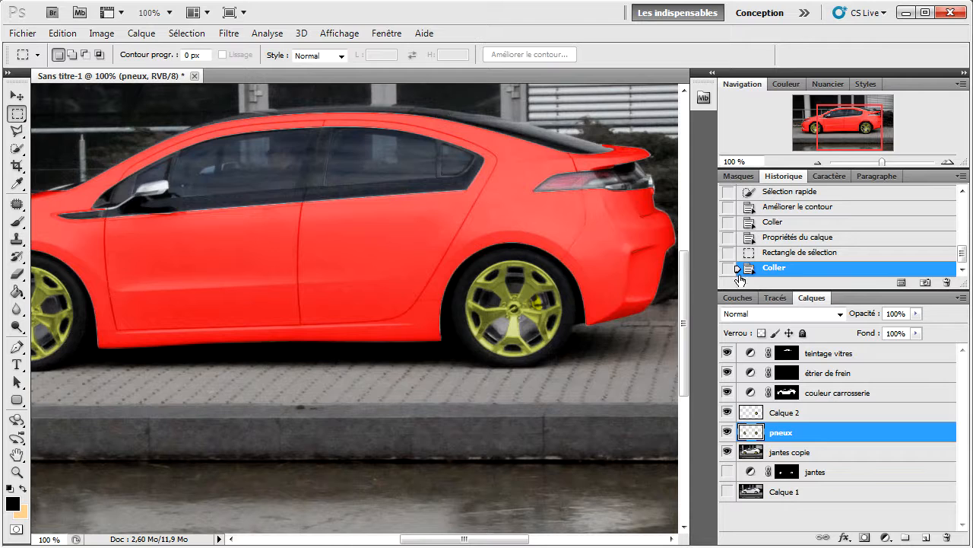
{"action": "mouse_move", "coordinate": [831, 137]}
{"action": "left_mouse_down"}
{"action": "mouse_move", "coordinate": [810, 137]}
{"action": "mouse_move", "coordinate": [835, 137]}
{"action": "left_mouse_up"}
{"action": "left_click_drag", "start_coordinate": [571, 352], "coordinate": [599, 384]}
{"action": "key", "text": "Delete"}
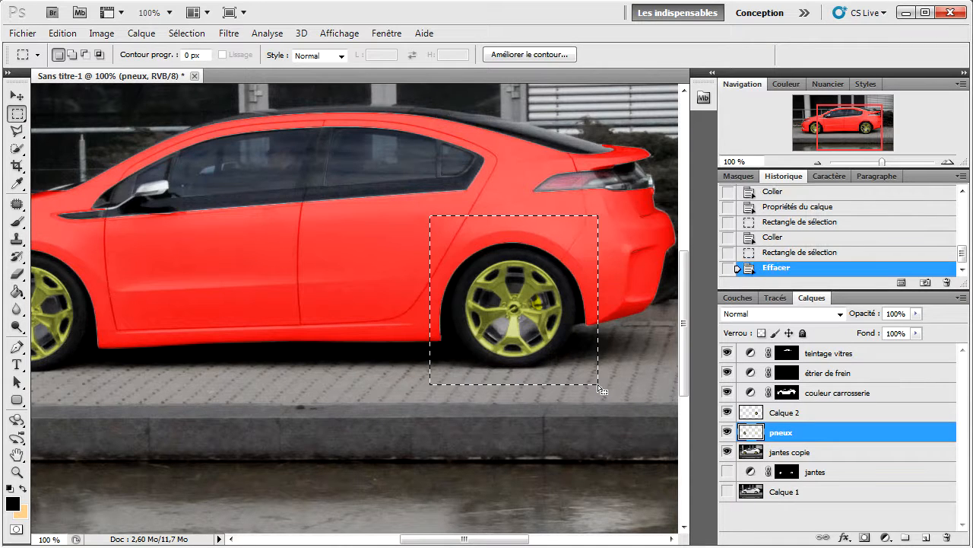
- Clear the selection and check the separated wheel layers with "jantes copie" temporarily hidden, leaving "Calque 2" active
{"action": "left_click", "coordinate": [728, 450]}
{"action": "left_click", "coordinate": [727, 432]}
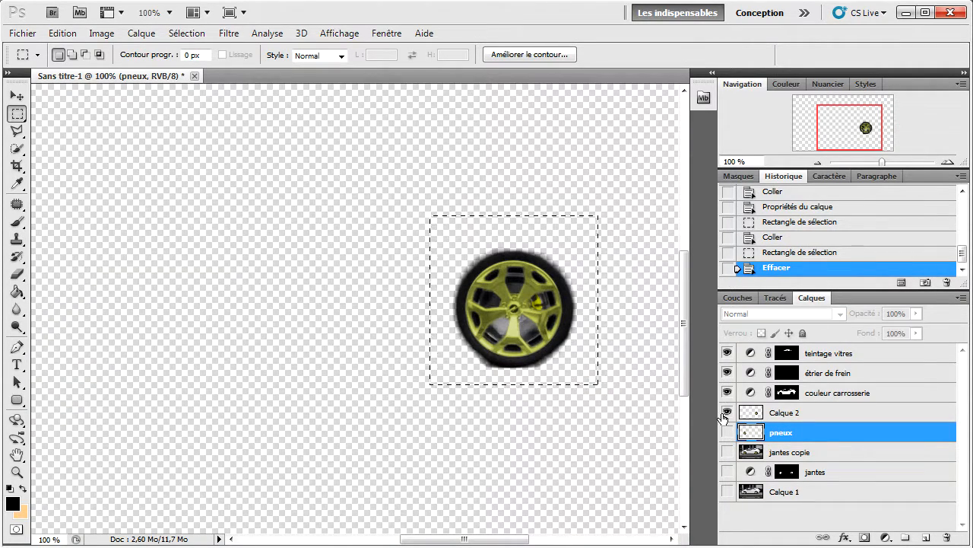
{"action": "left_click", "coordinate": [727, 432]}
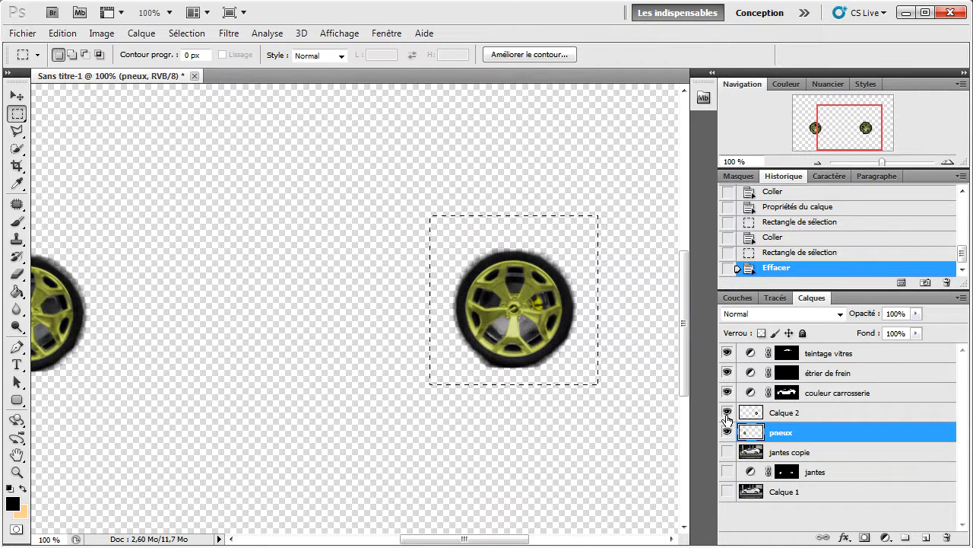
{"action": "left_click", "coordinate": [727, 413]}
{"action": "left_click", "coordinate": [727, 414]}
{"action": "key", "text": "ctrl+d"}
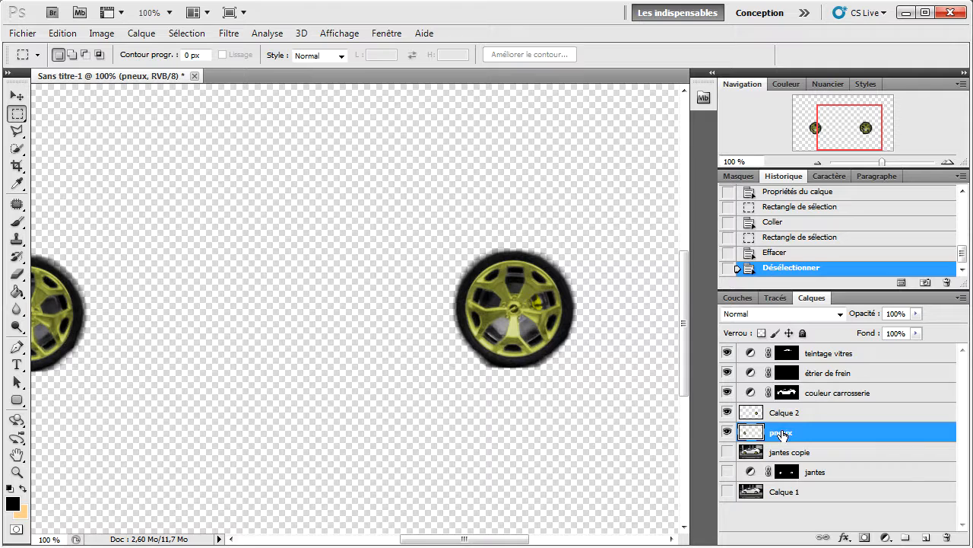
{"action": "left_click", "coordinate": [770, 414]}
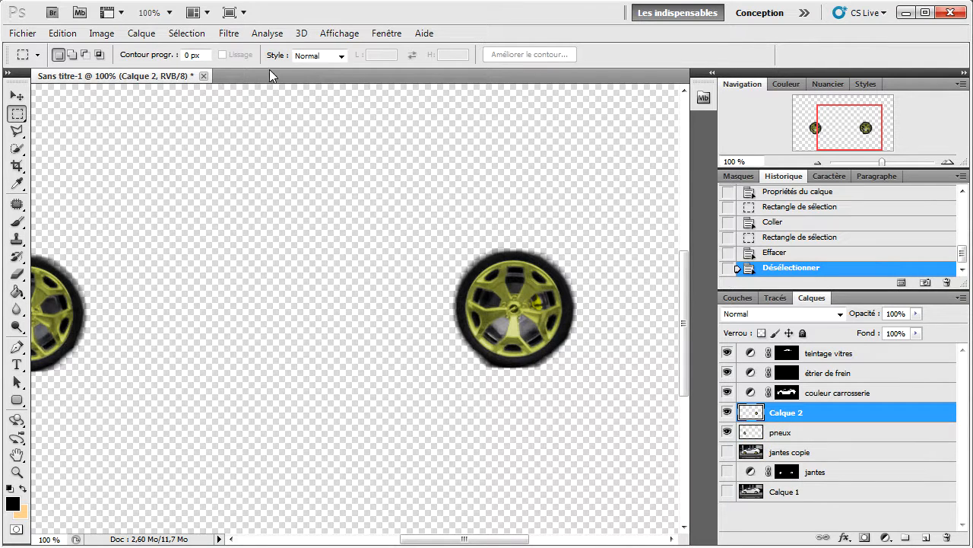
{"action": "left_click", "coordinate": [727, 452]}
- Try the last Radial Blur on the rear wheel layer "Calque 2", and undo it
{"action": "left_click", "coordinate": [227, 33]}
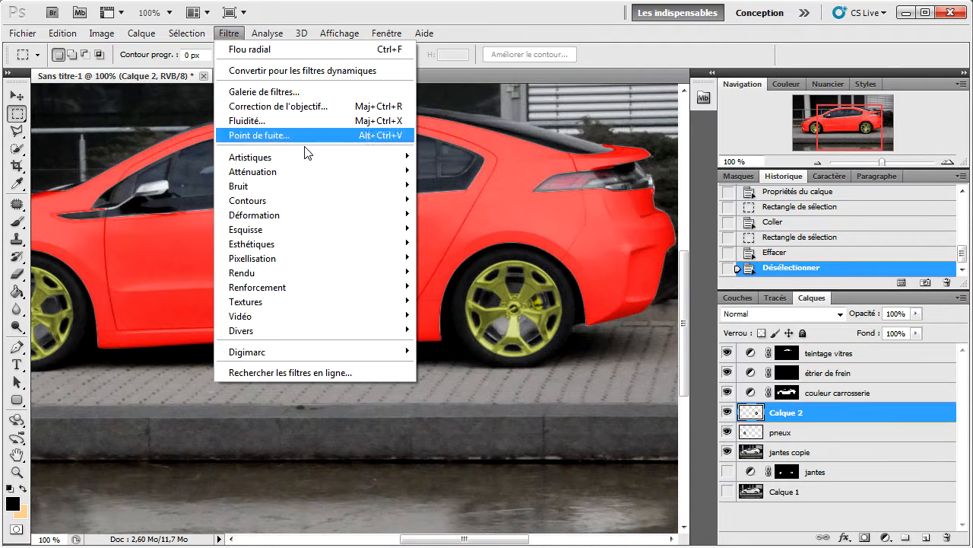
{"action": "mouse_move", "coordinate": [327, 175]}
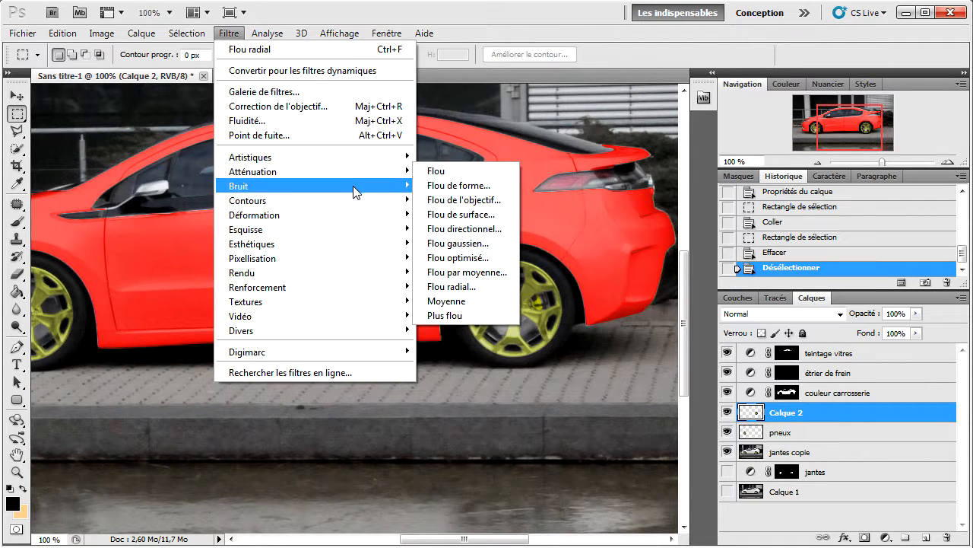
{"action": "left_click", "coordinate": [250, 51]}
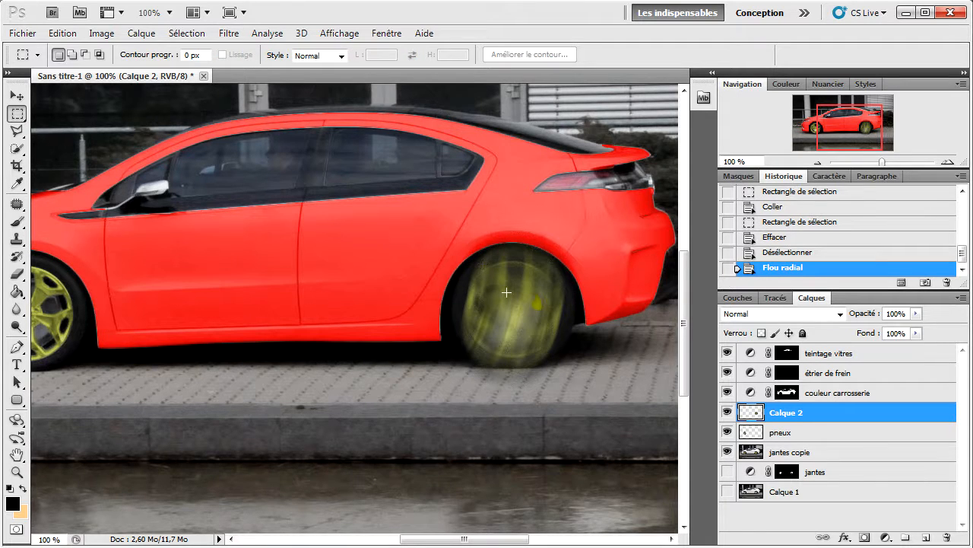
{"action": "left_click", "coordinate": [791, 253]}
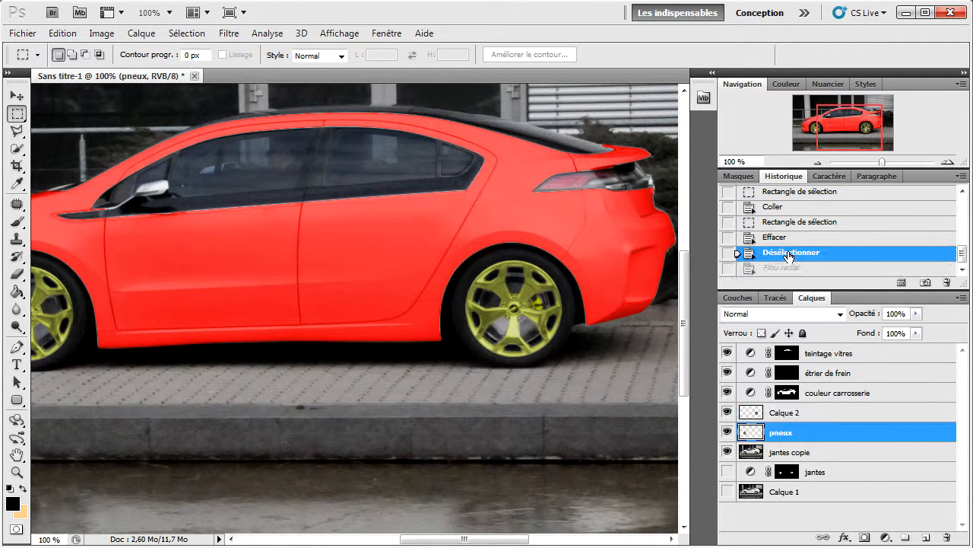
- Try a Radial Blur of 10 in Rotation mode on "pneux" with the blur centre shifted towards the lower right, and undo it
{"action": "left_click", "coordinate": [229, 34]}
{"action": "mouse_move", "coordinate": [343, 171]}
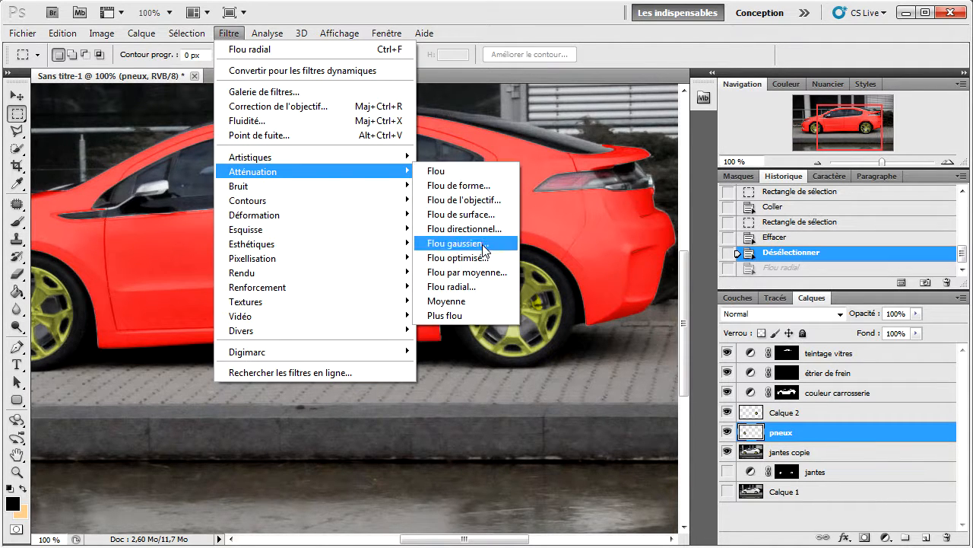
{"action": "left_click", "coordinate": [449, 287]}
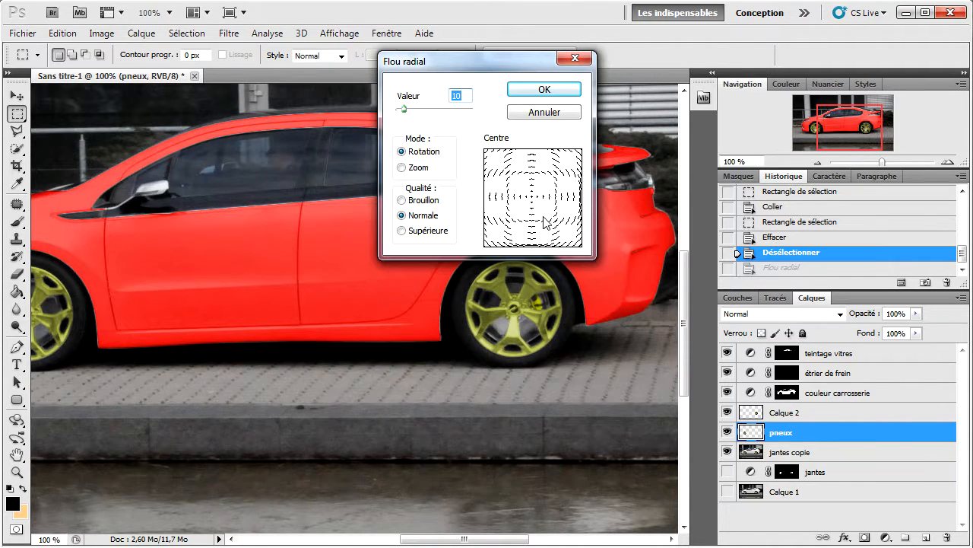
{"action": "left_click", "coordinate": [554, 224]}
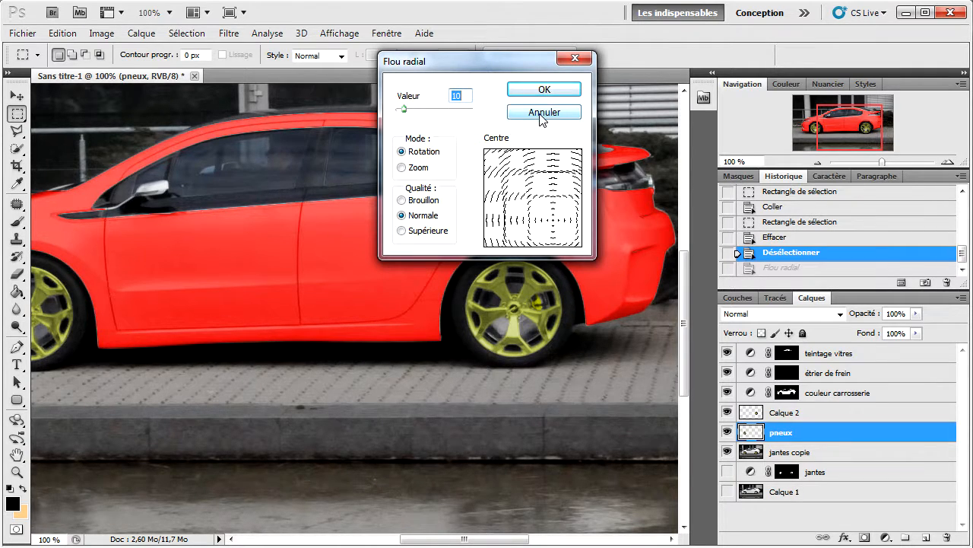
{"action": "left_click", "coordinate": [551, 212]}
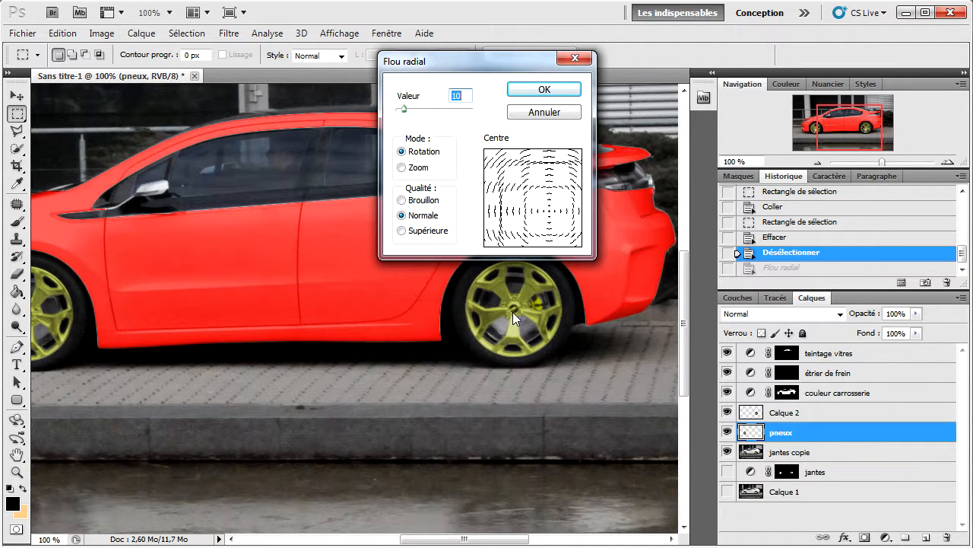
{"action": "left_click", "coordinate": [531, 90]}
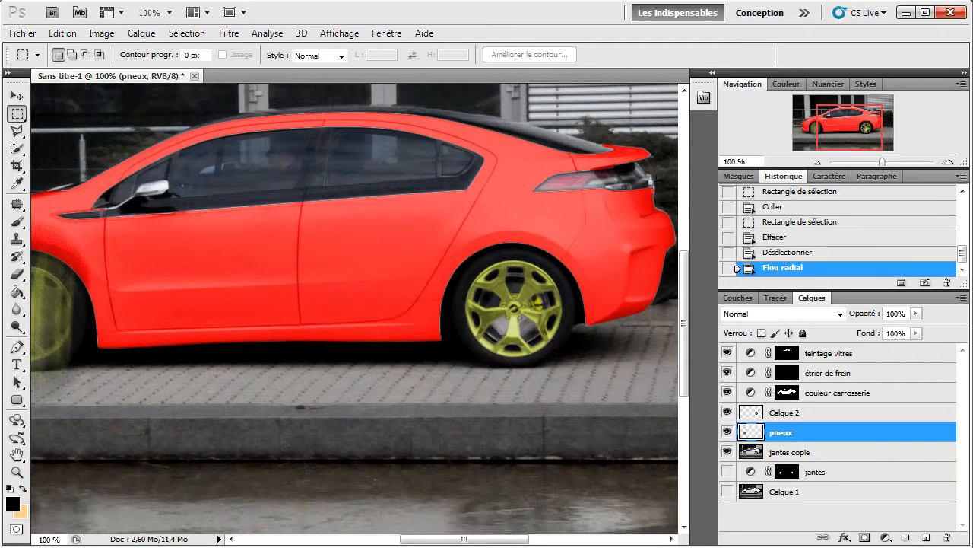
{"action": "left_click", "coordinate": [784, 253]}
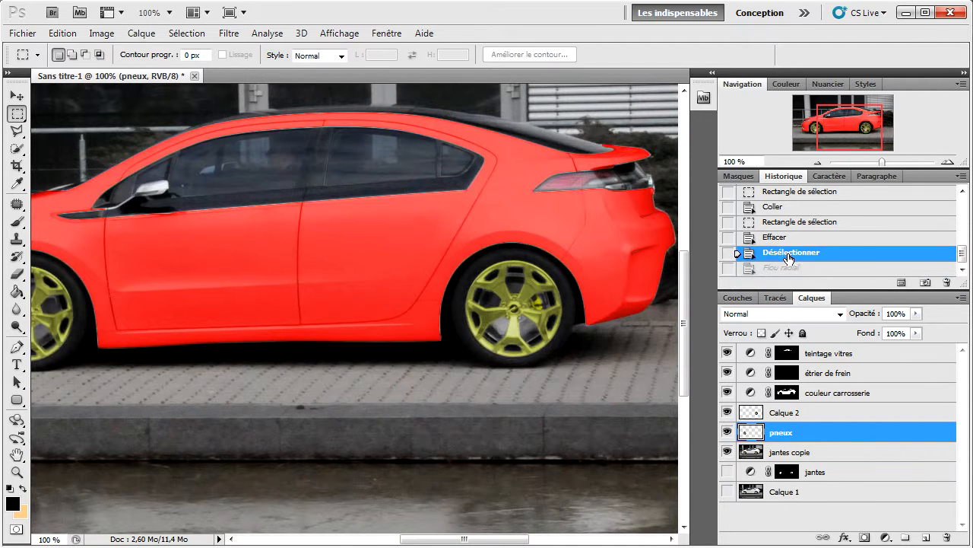
{"action": "left_click", "coordinate": [885, 537]}
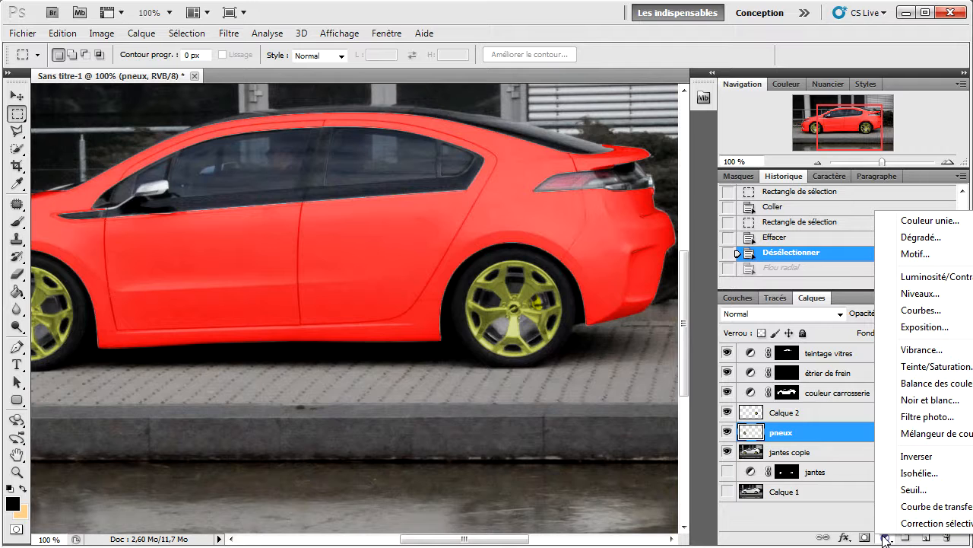
{"action": "left_click", "coordinate": [885, 539]}
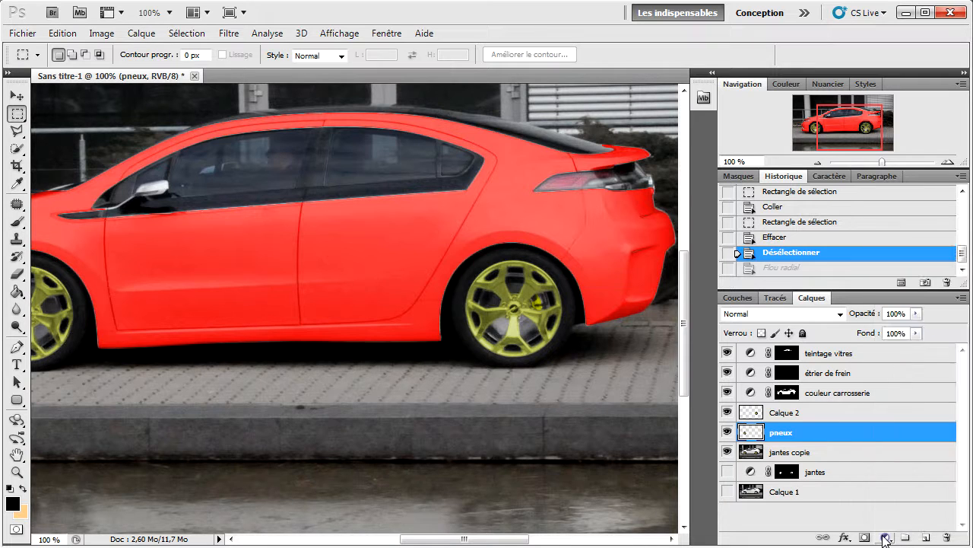
{"action": "left_click", "coordinate": [813, 161]}
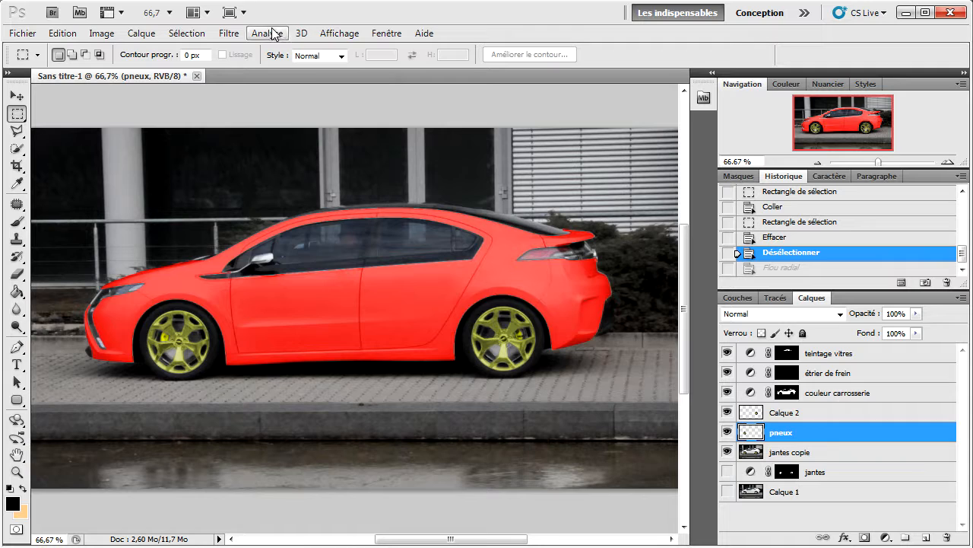
- Apply a Radial Blur of 10 in Rotation mode to "pneux", with the blur centre moved onto the front wheel's position
{"action": "left_click", "coordinate": [228, 32]}
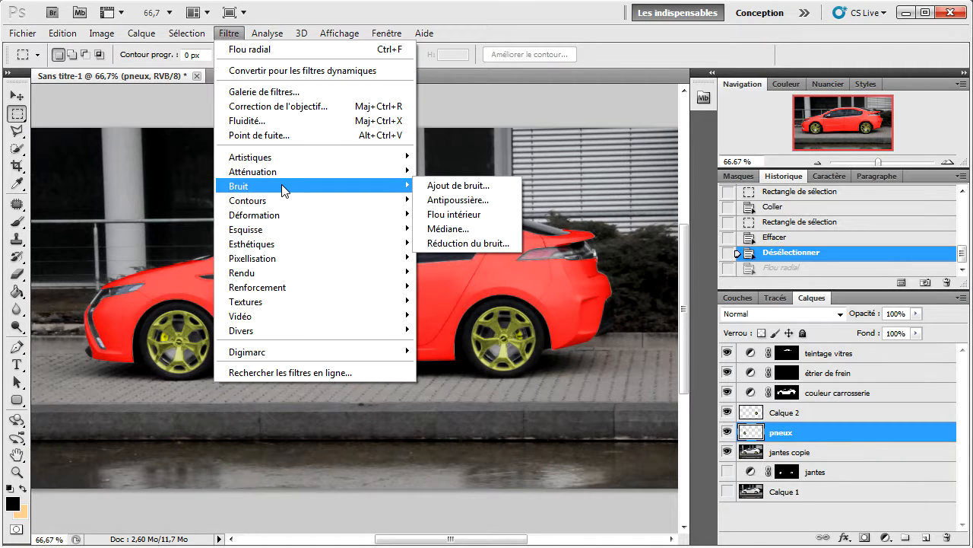
{"action": "mouse_move", "coordinate": [300, 173]}
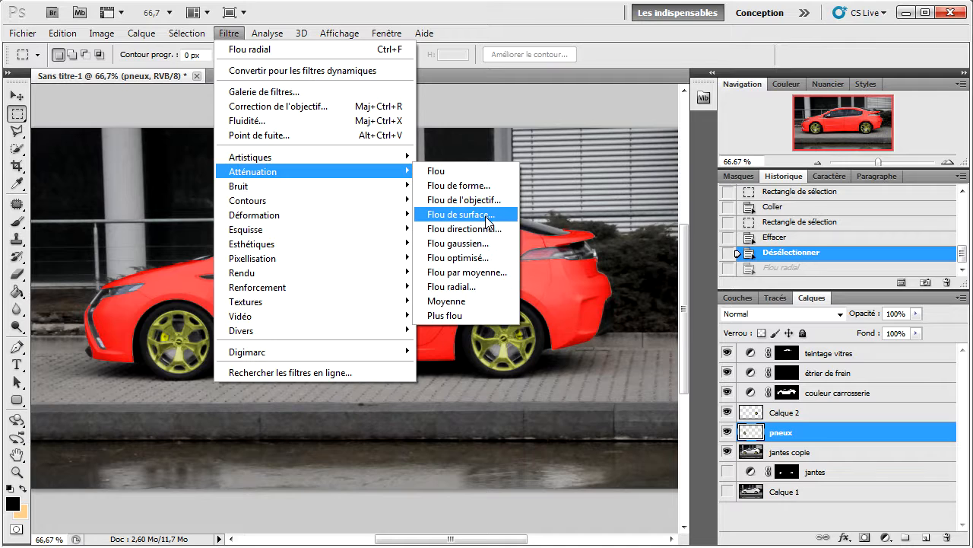
{"action": "left_click", "coordinate": [496, 287]}
{"action": "mouse_move", "coordinate": [519, 220]}
{"action": "left_mouse_down"}
{"action": "mouse_move", "coordinate": [491, 226]}
{"action": "mouse_move", "coordinate": [509, 221]}
{"action": "left_mouse_up"}
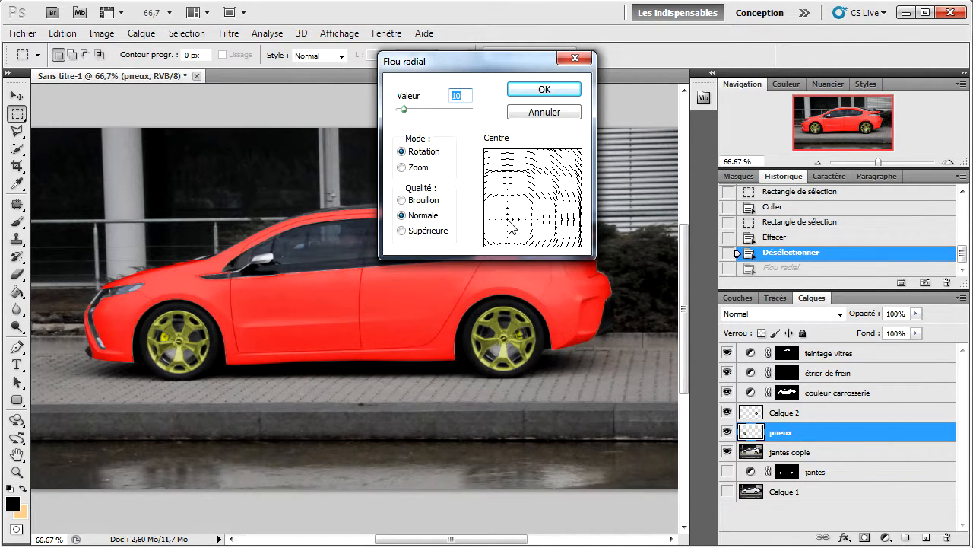
{"action": "left_click_drag", "start_coordinate": [509, 226], "coordinate": [514, 226]}
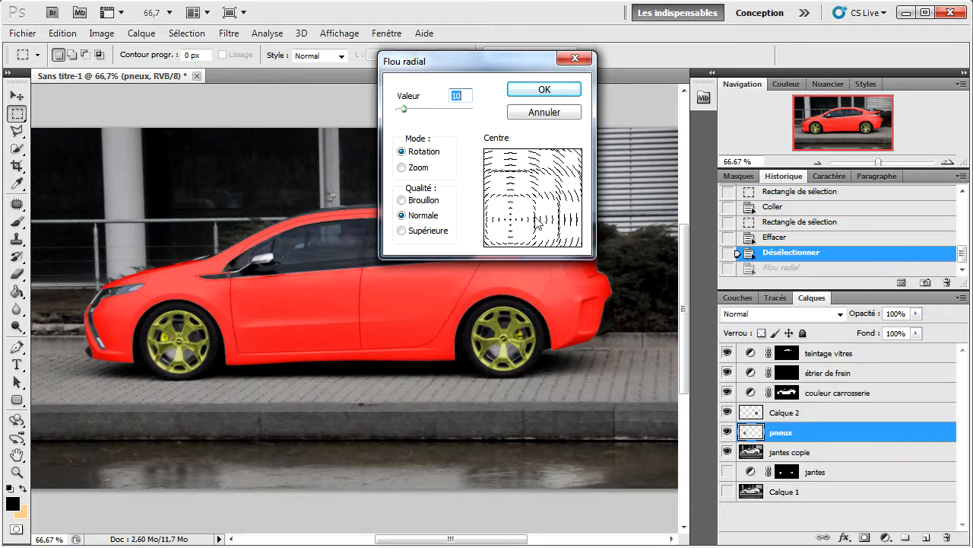
{"action": "left_click", "coordinate": [574, 91]}
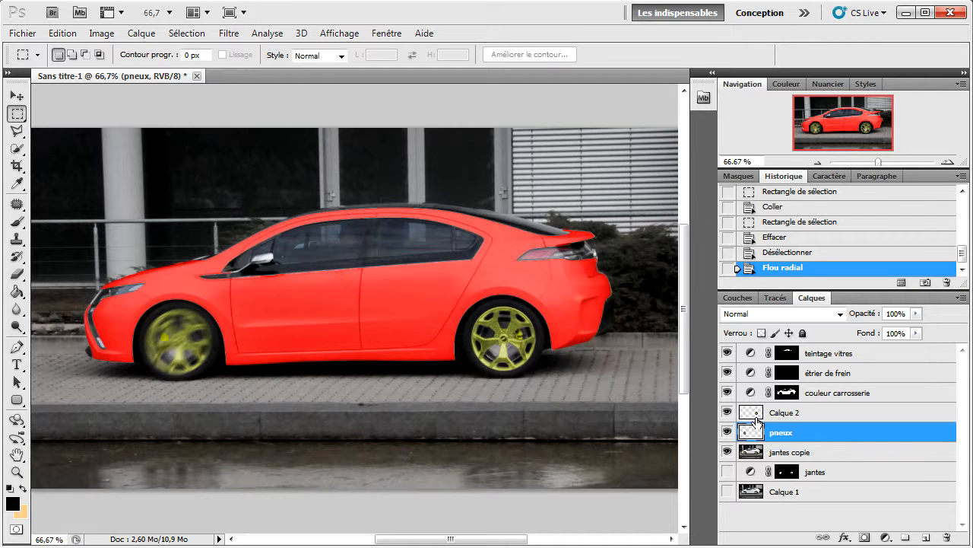
- Apply a Radial Blur of 10 in Rotation mode to "Calque 2", with the blur centre moved onto the rear wheel's position
{"action": "left_click", "coordinate": [776, 412]}
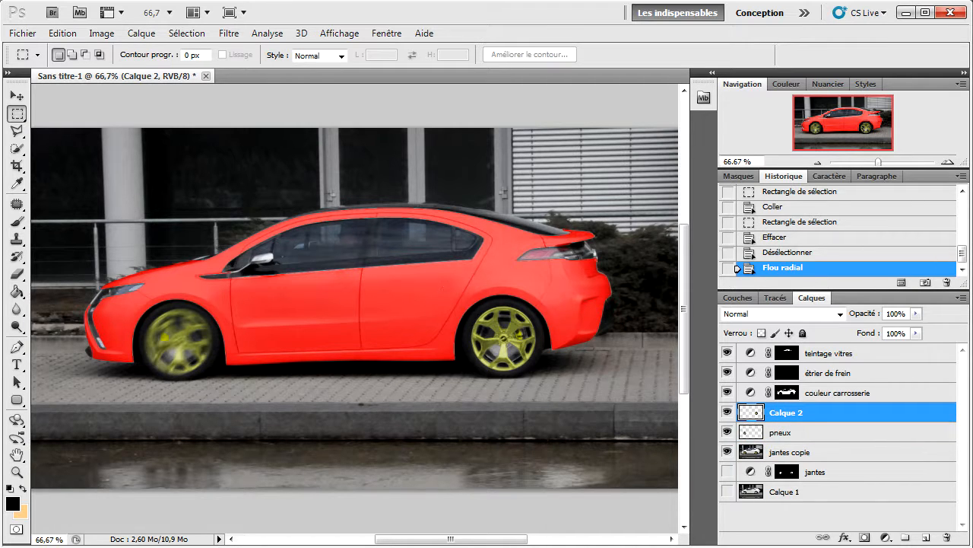
{"action": "left_click", "coordinate": [229, 32]}
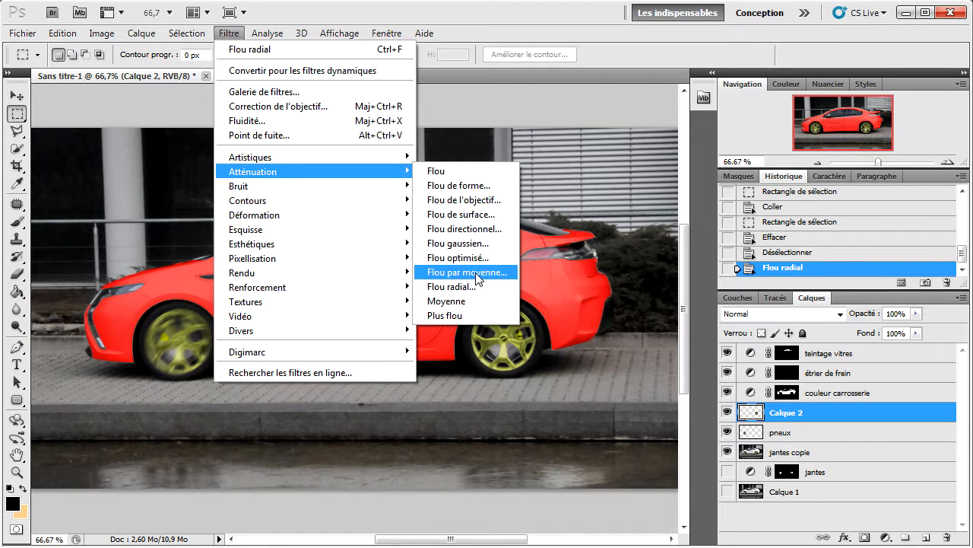
{"action": "left_click", "coordinate": [474, 285]}
{"action": "left_click_drag", "start_coordinate": [509, 220], "coordinate": [557, 229]}
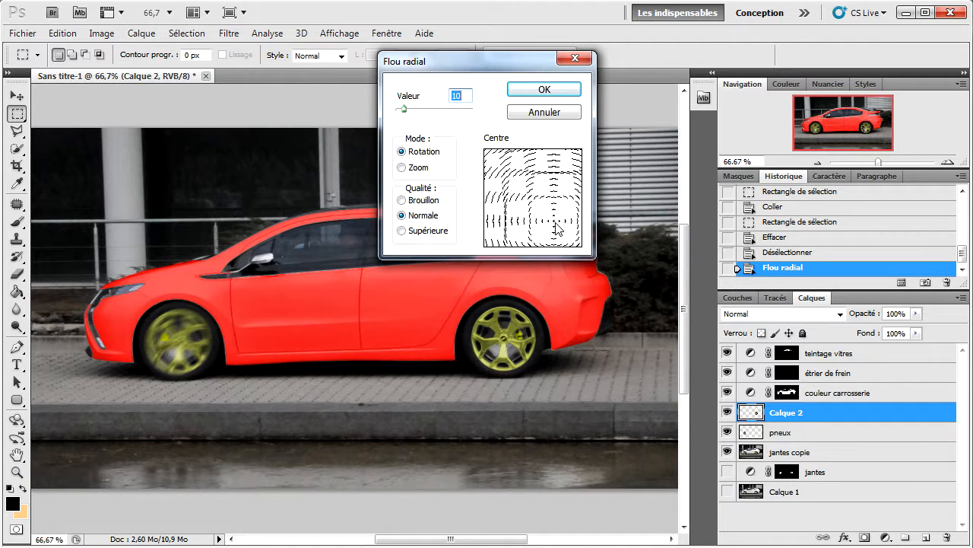
{"action": "left_click", "coordinate": [544, 89]}
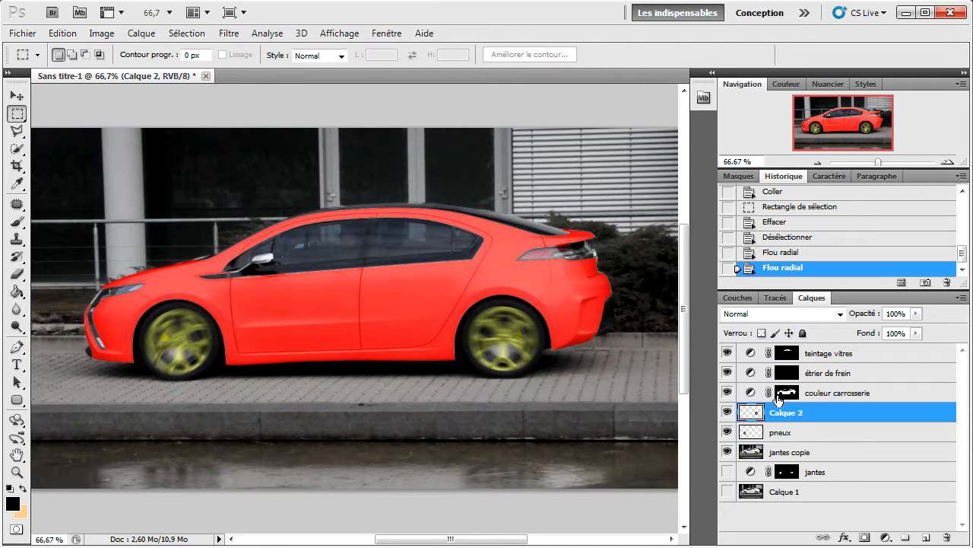
- On the "jantes copie" layer, load the saved selection "carrosserie" as a new selection
{"action": "left_click", "coordinate": [784, 456]}
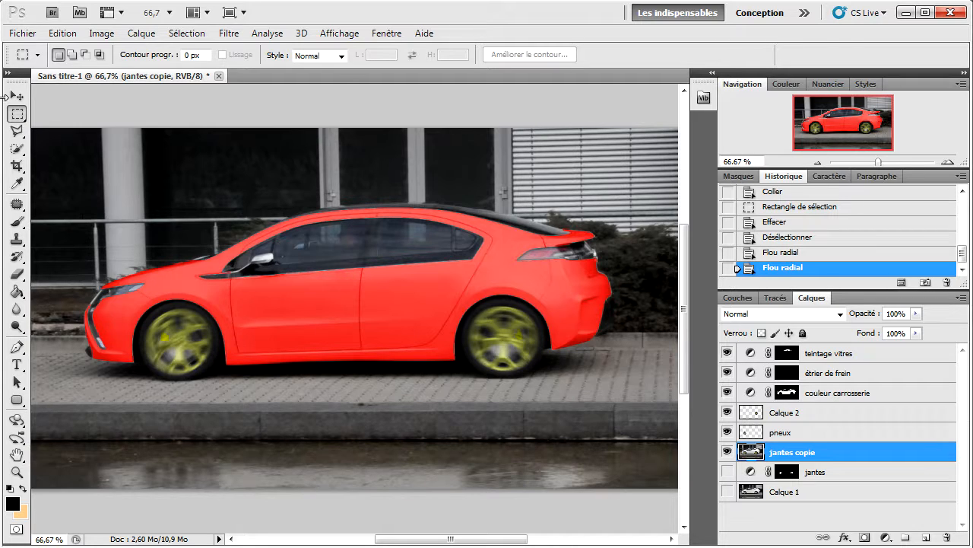
{"action": "left_click", "coordinate": [17, 149]}
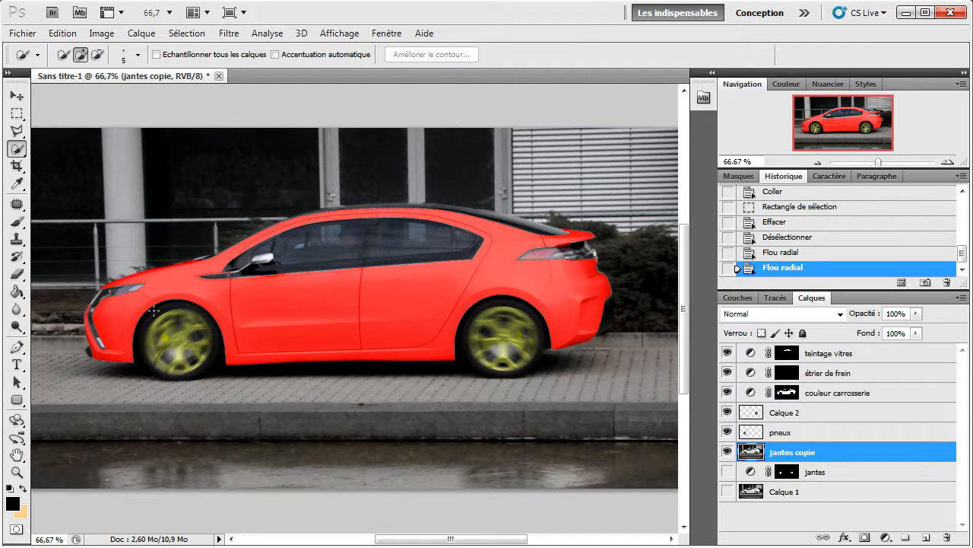
{"action": "left_click", "coordinate": [186, 33]}
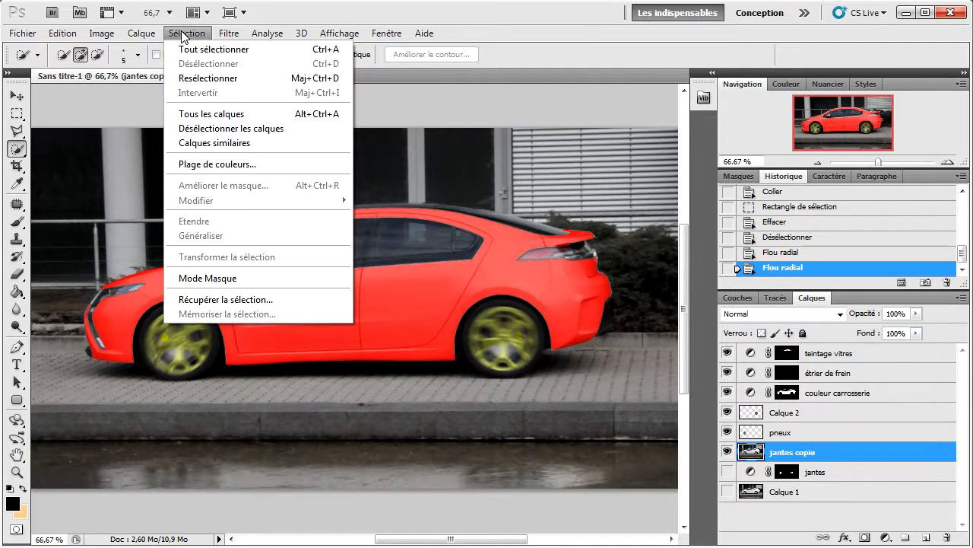
{"action": "left_click", "coordinate": [221, 299]}
{"action": "left_click", "coordinate": [548, 128]}
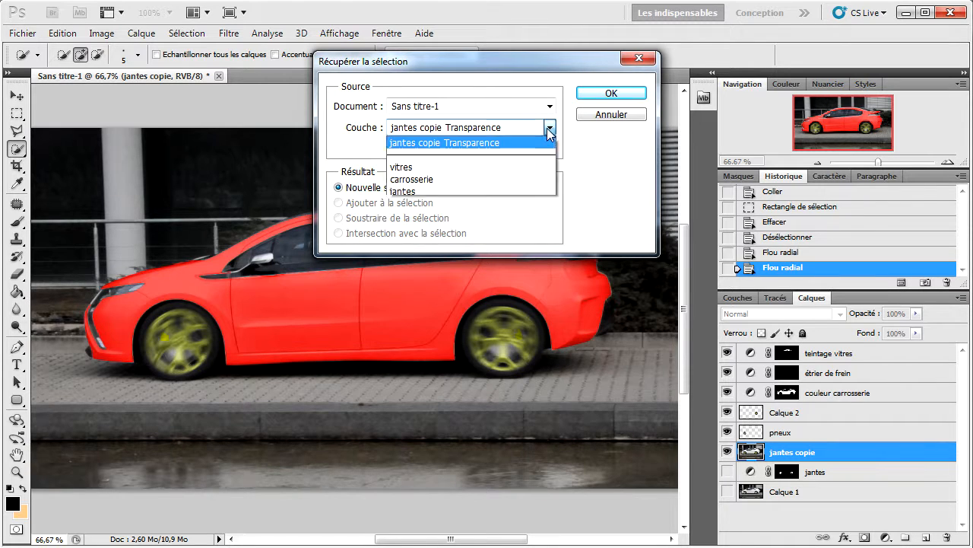
{"action": "left_click", "coordinate": [499, 179]}
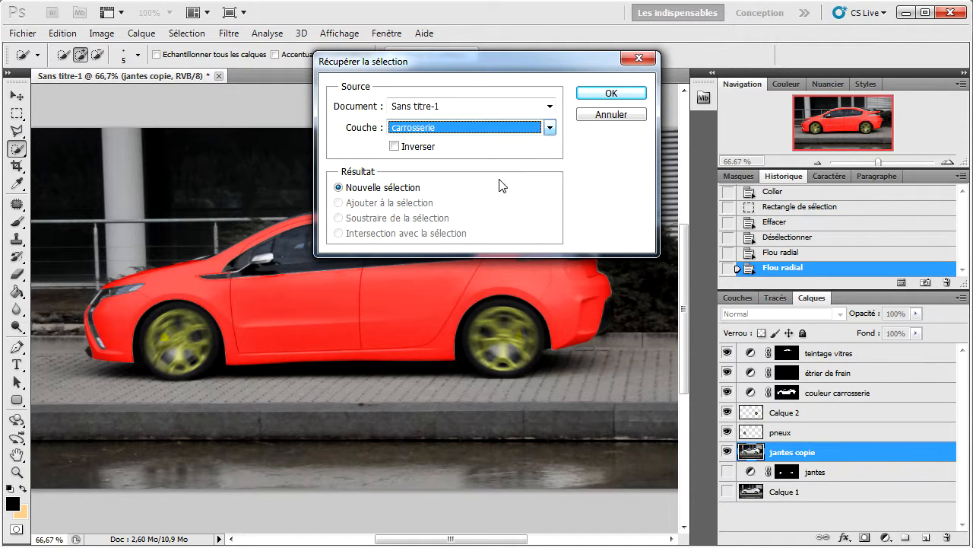
{"action": "left_click", "coordinate": [612, 94]}
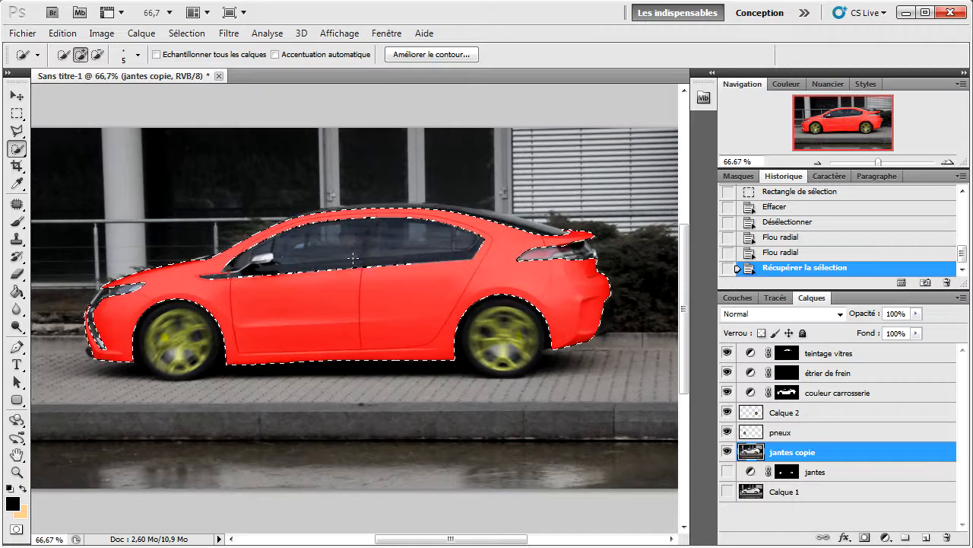
- Extend the bodywork selection over the window edge trim and rear light, using the Magic Wand at tolerance 20
{"action": "left_click", "coordinate": [480, 269]}
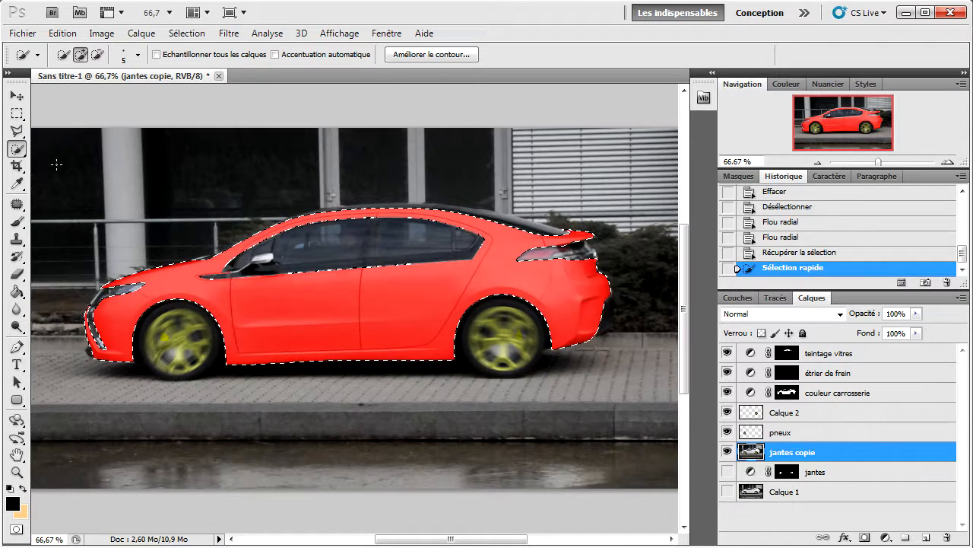
{"action": "left_click", "coordinate": [15, 149]}
{"action": "left_click", "coordinate": [61, 166]}
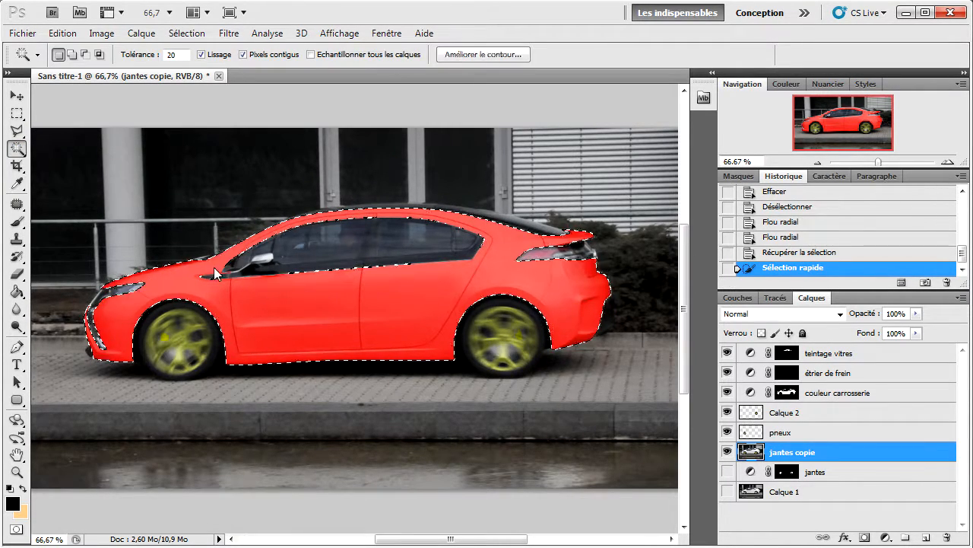
{"action": "left_click", "coordinate": [257, 275], "text": "shift"}
{"action": "left_click", "coordinate": [386, 267]}
{"action": "left_click", "coordinate": [386, 268]}
{"action": "left_click", "coordinate": [386, 268]}
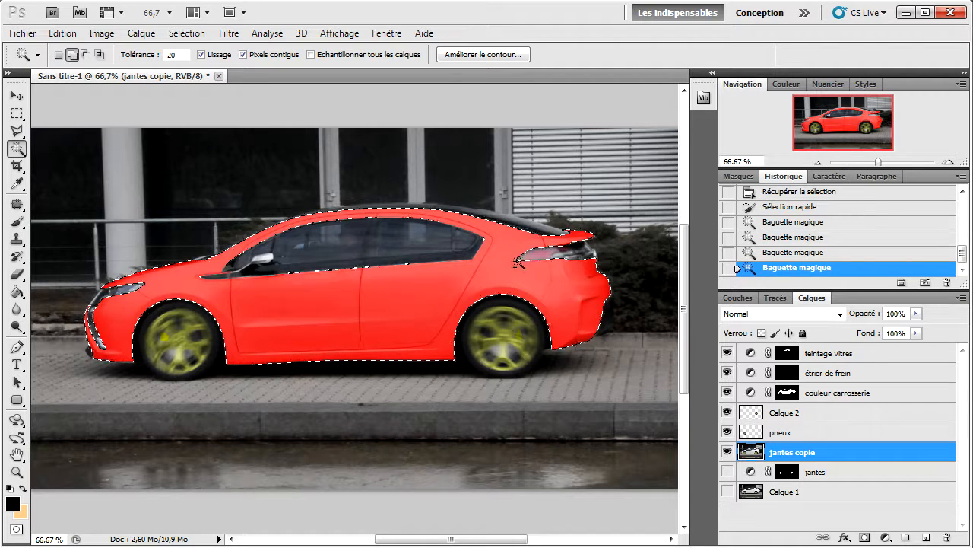
{"action": "left_click", "coordinate": [385, 268]}
{"action": "left_click", "coordinate": [570, 249], "text": "shift"}
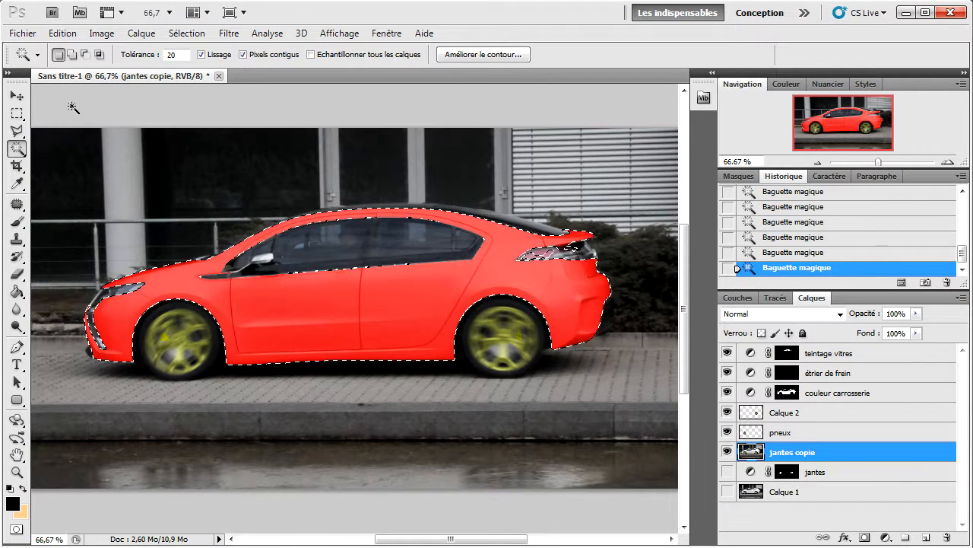
- Add the car's windows, roof, headlight and front grille area to the selection with the Quick Selection tool
{"action": "left_click_drag", "start_coordinate": [17, 150], "coordinate": [60, 150]}
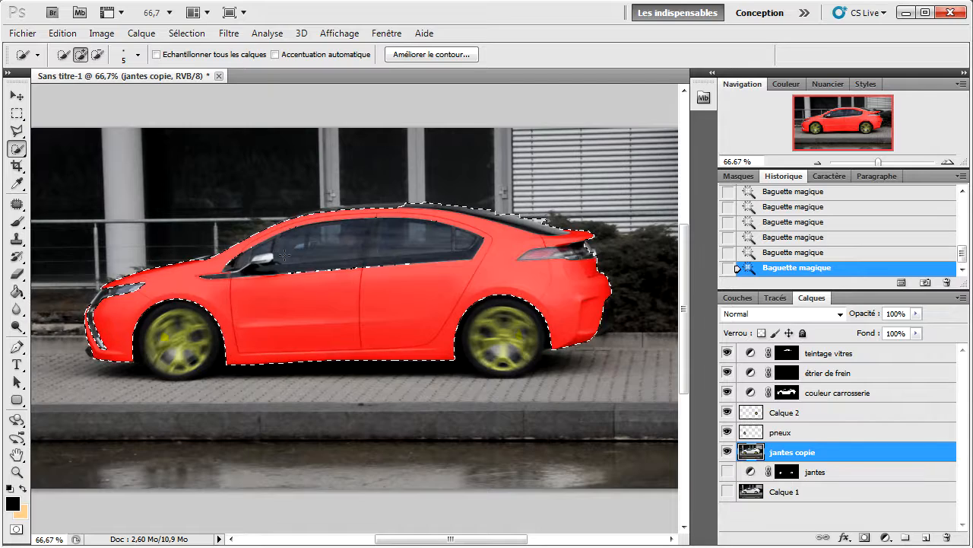
{"action": "left_click", "coordinate": [150, 278]}
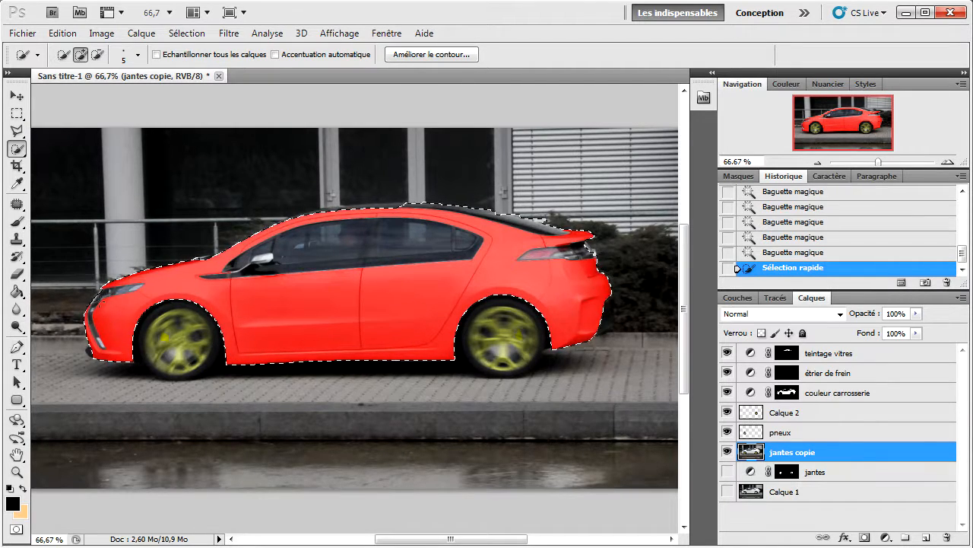
{"action": "left_click", "coordinate": [93, 312]}
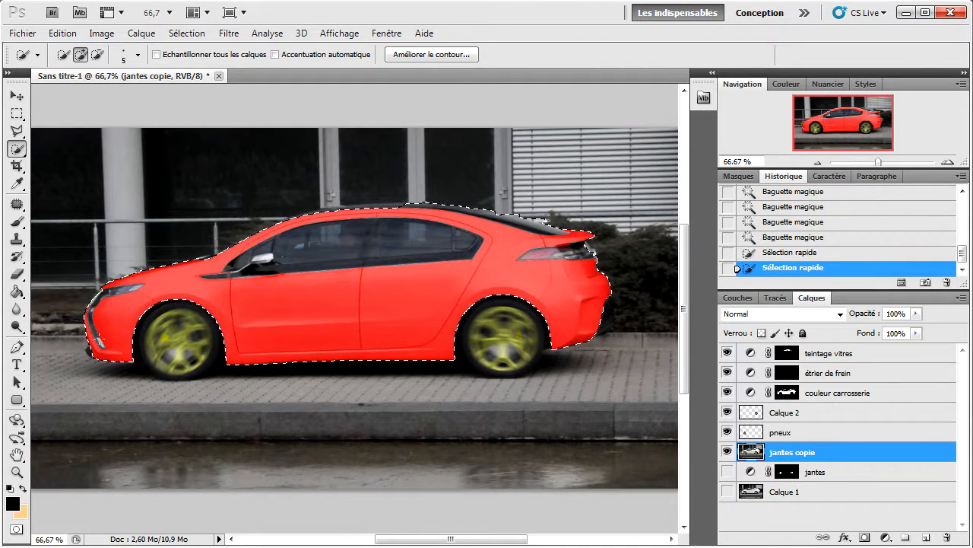
- Extend the selection to the front roof edge and lower front bumper, and remove the building pillar above the roof from it
{"action": "left_click", "coordinate": [947, 162]}
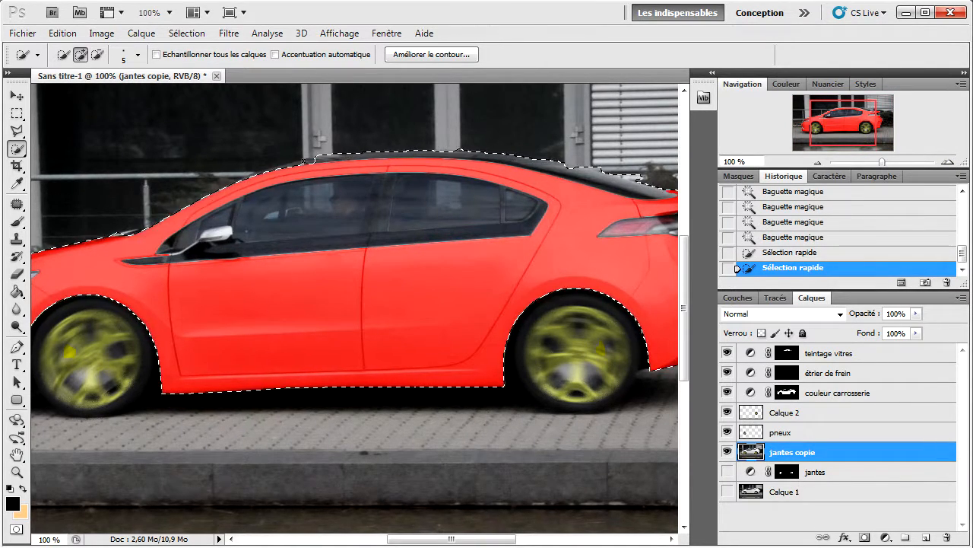
{"action": "left_click_drag", "start_coordinate": [330, 159], "coordinate": [298, 162]}
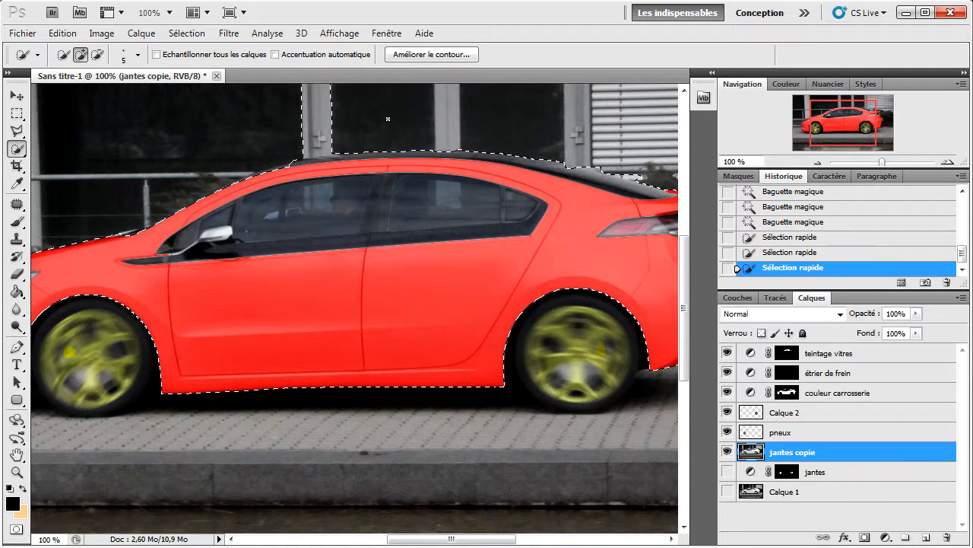
{"action": "left_click_drag", "start_coordinate": [683, 249], "coordinate": [683, 179]}
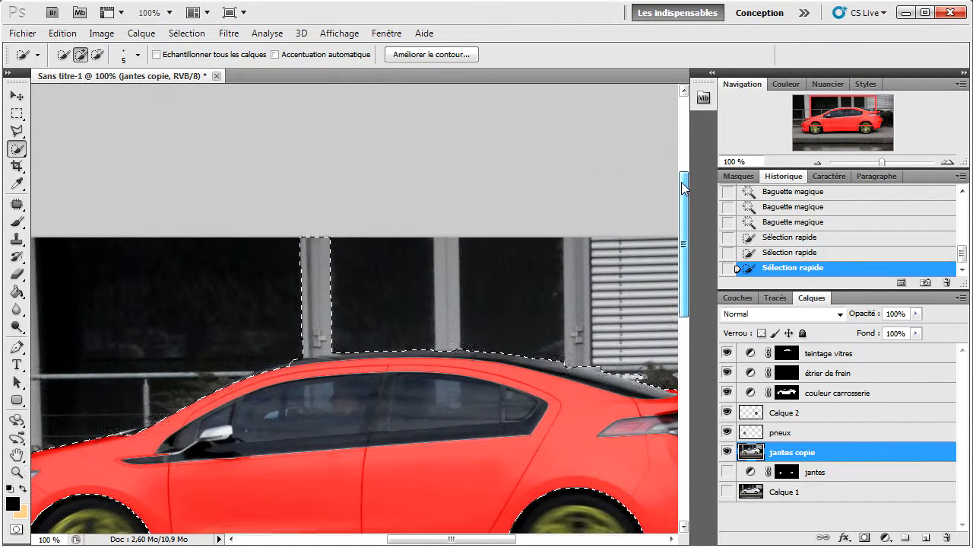
{"action": "key", "text": "alt"}
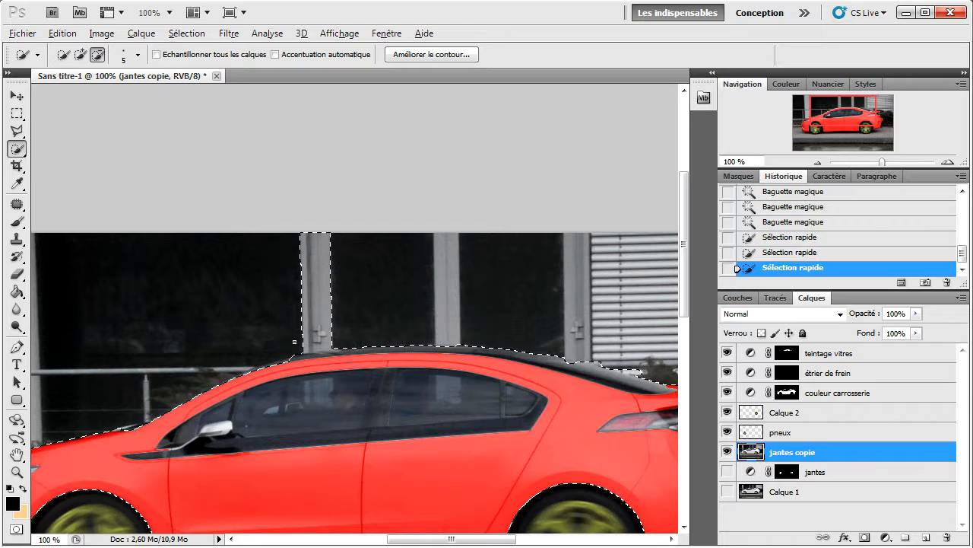
{"action": "left_click_drag", "start_coordinate": [310, 341], "coordinate": [336, 343]}
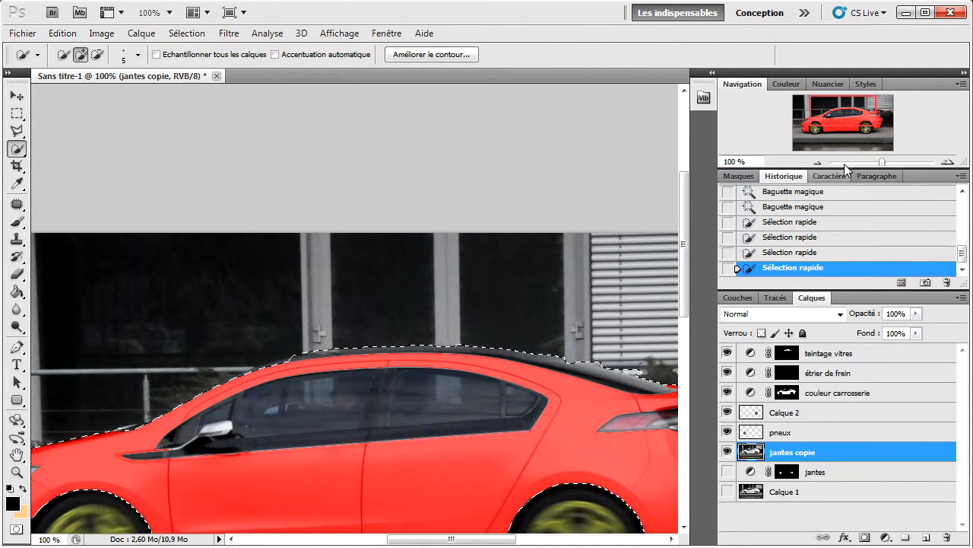
{"action": "left_click_drag", "start_coordinate": [846, 124], "coordinate": [829, 138]}
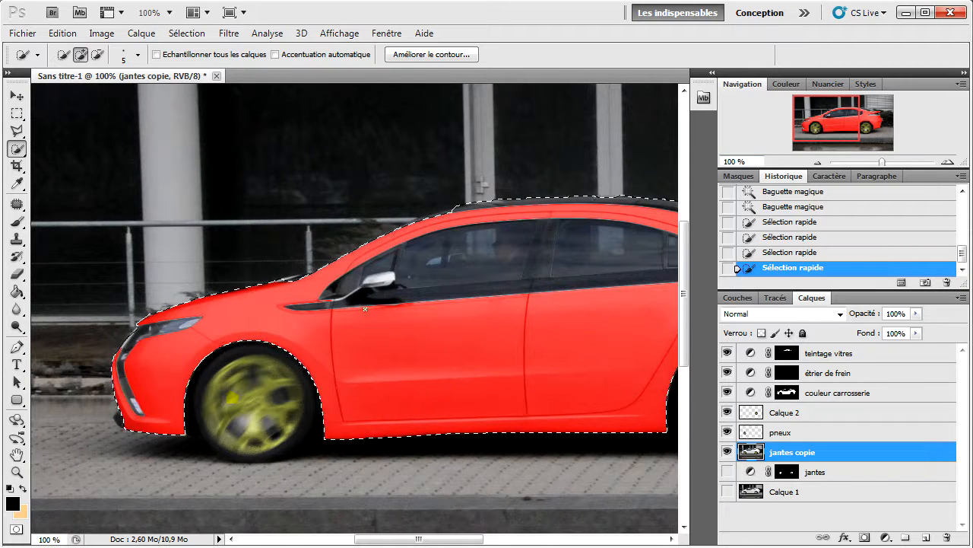
{"action": "left_click", "coordinate": [122, 417]}
- Try adding the dark edge of the rear bumper to the selection, and undo it
{"action": "left_click_drag", "start_coordinate": [843, 121], "coordinate": [871, 122]}
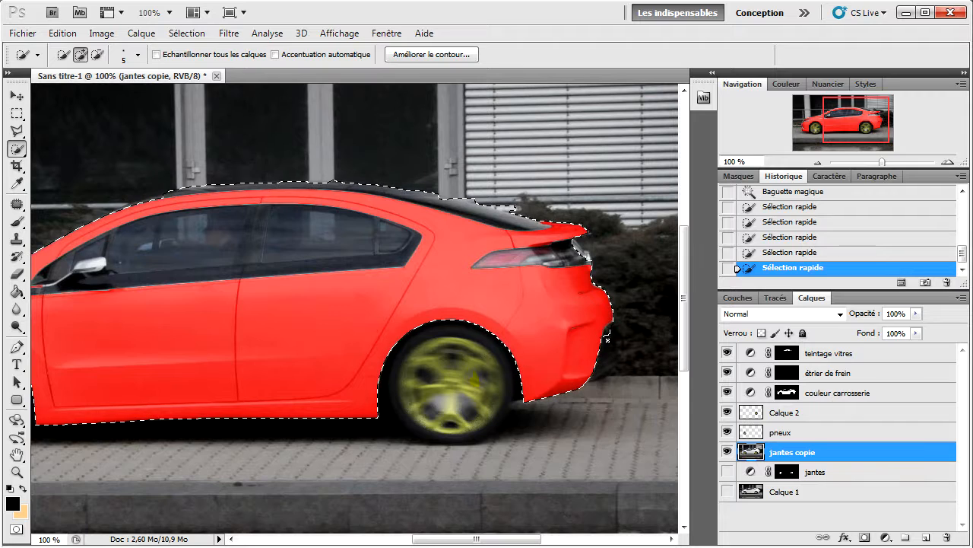
{"action": "mouse_move", "coordinate": [608, 340]}
{"action": "left_mouse_down"}
{"action": "mouse_move", "coordinate": [608, 360]}
{"action": "mouse_move", "coordinate": [619, 340]}
{"action": "left_mouse_up"}
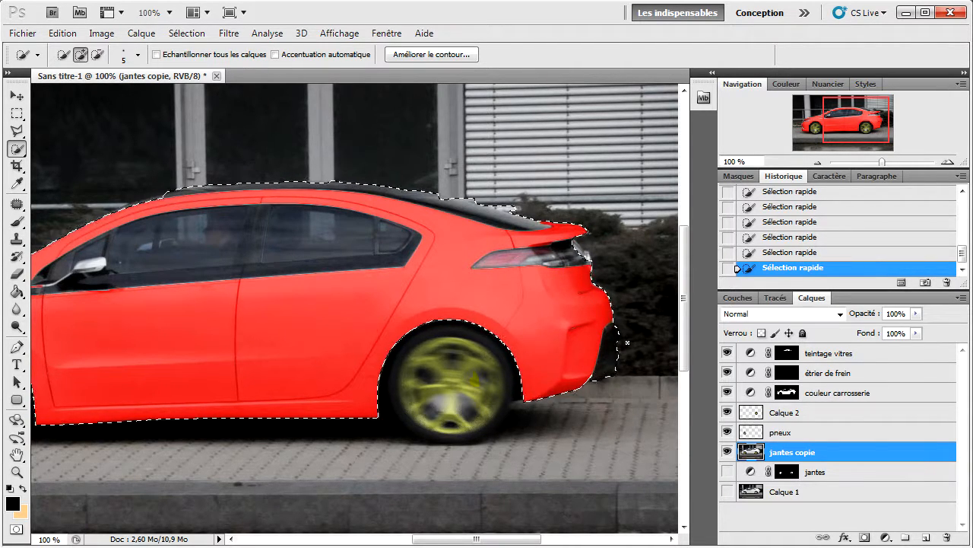
{"action": "left_click", "coordinate": [810, 252]}
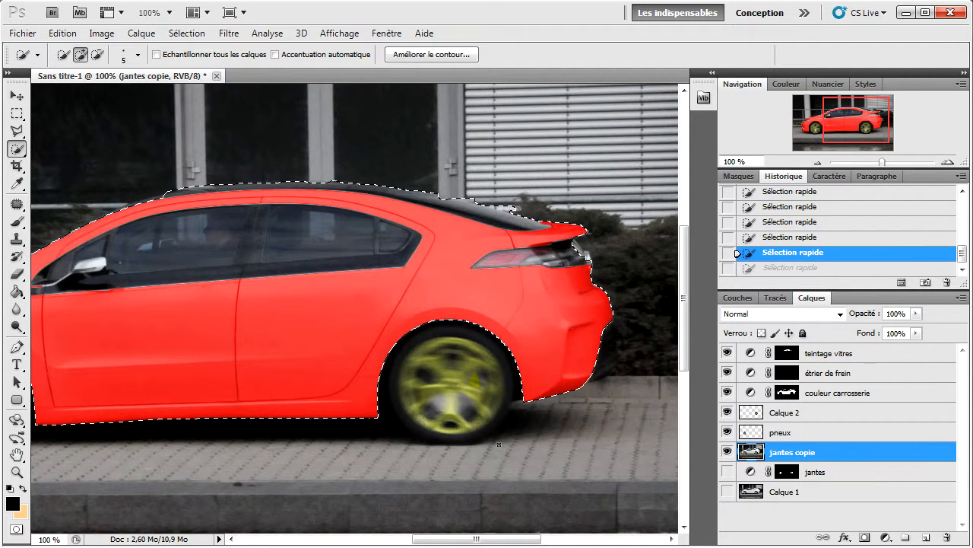
- Save the whole-car selection as "voiture complète", clear it, and load it back as a new selection
{"action": "left_click", "coordinate": [818, 162]}
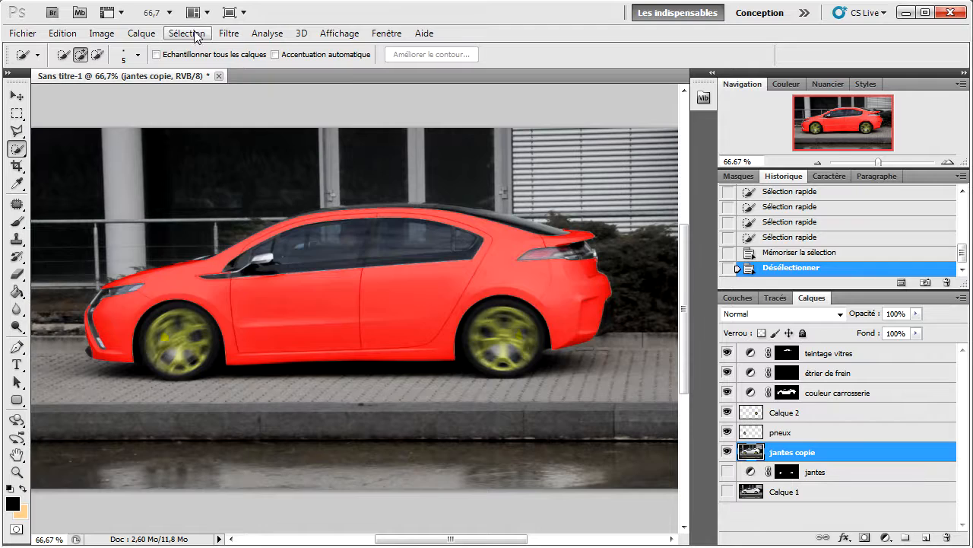
{"action": "left_click", "coordinate": [196, 34]}
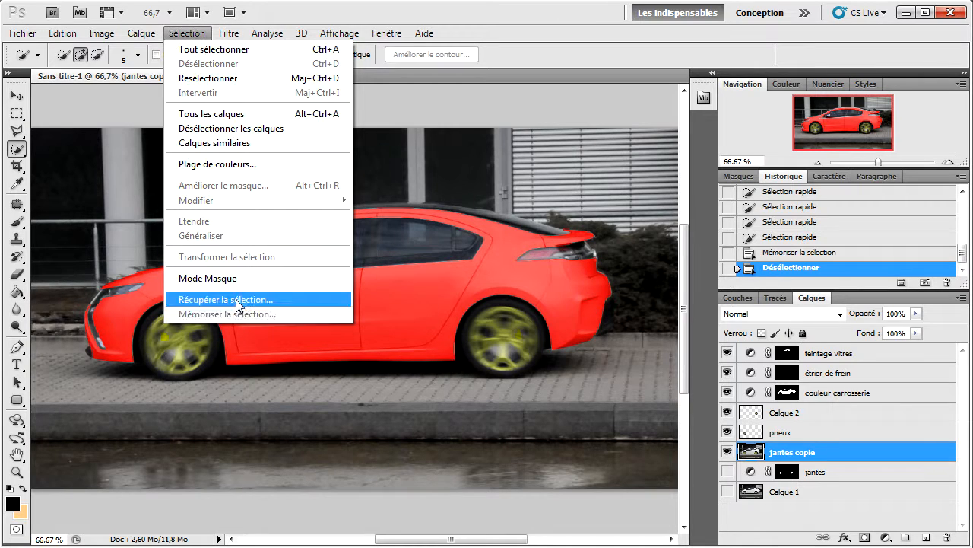
{"action": "left_click", "coordinate": [236, 297]}
{"action": "left_click", "coordinate": [464, 128]}
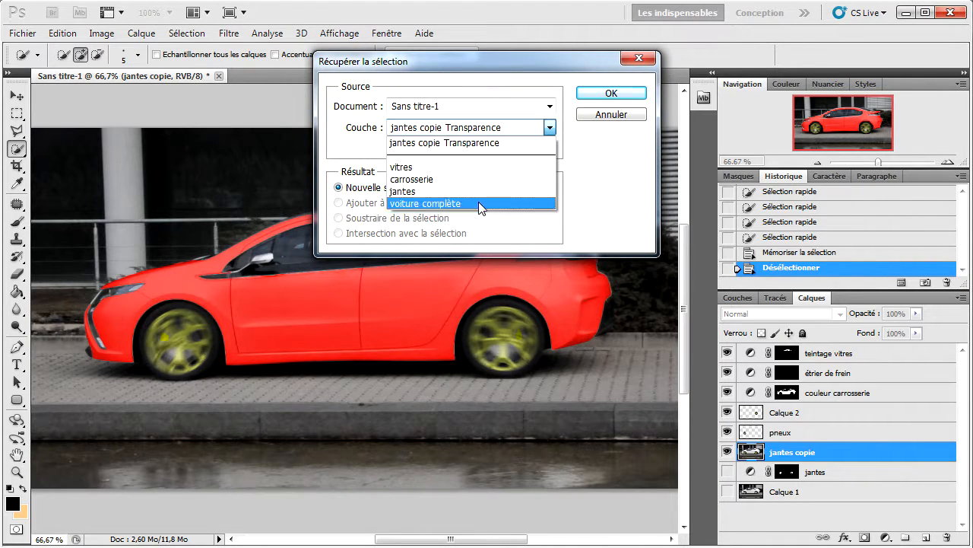
{"action": "left_click", "coordinate": [479, 202]}
{"action": "left_click", "coordinate": [610, 93]}
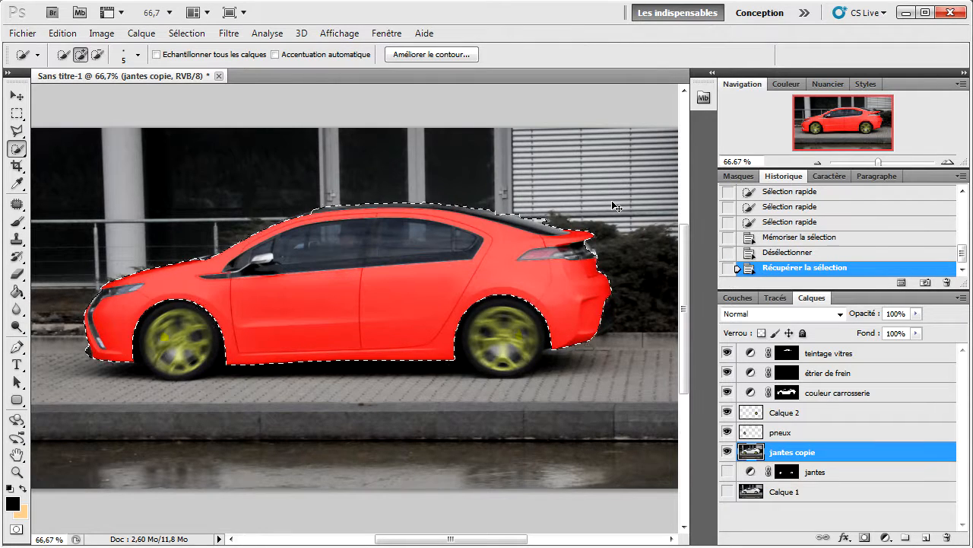
- Copy the selected car from the jantes copie layer onto a new layer, and make jantes copie active again
{"action": "key", "text": "ctrl+c"}
{"action": "key", "text": "ctrl+v"}
{"action": "left_click", "coordinate": [791, 472]}
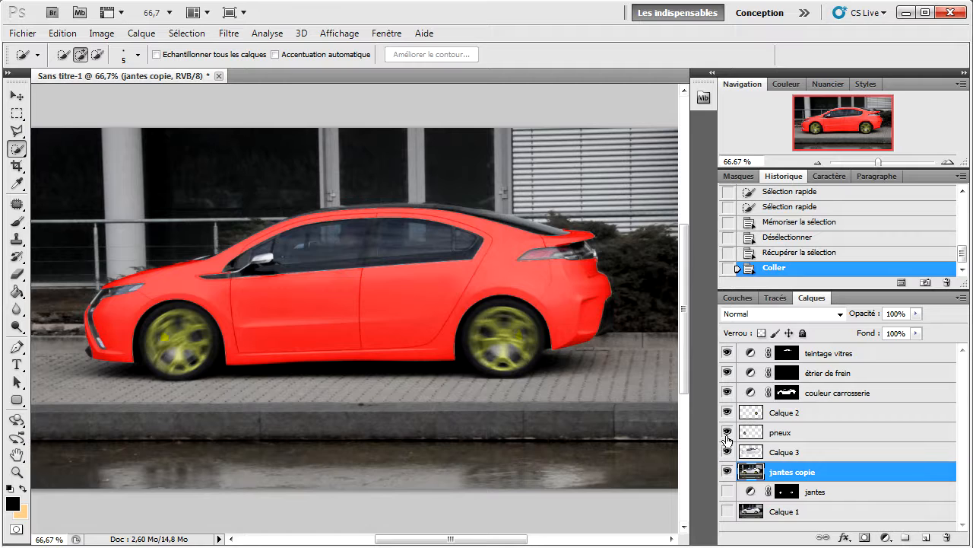
- Load the saved whole-car selection on the jantes copie layer and invert it to select the background
{"action": "left_click", "coordinate": [753, 471], "text": "ctrl"}
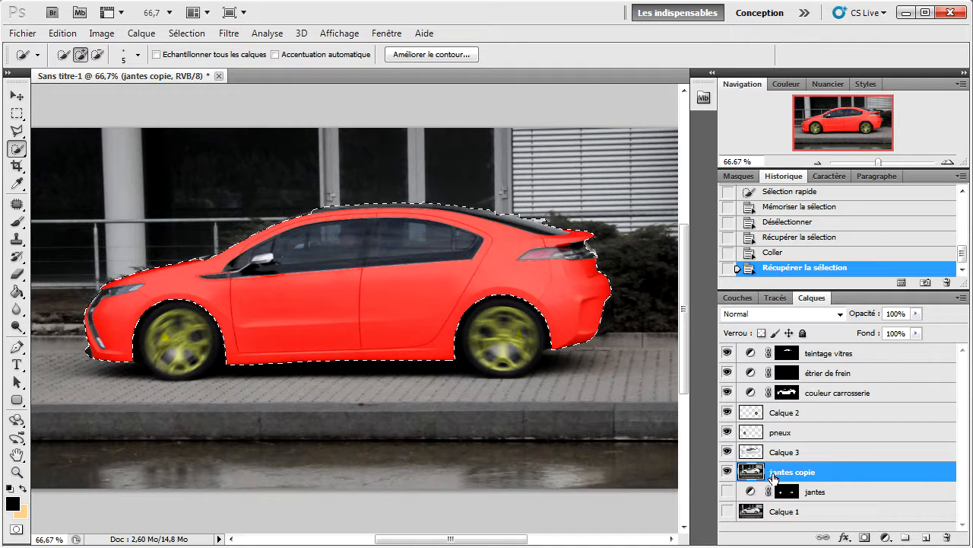
{"action": "right_click", "coordinate": [347, 329]}
{"action": "left_click", "coordinate": [391, 354]}
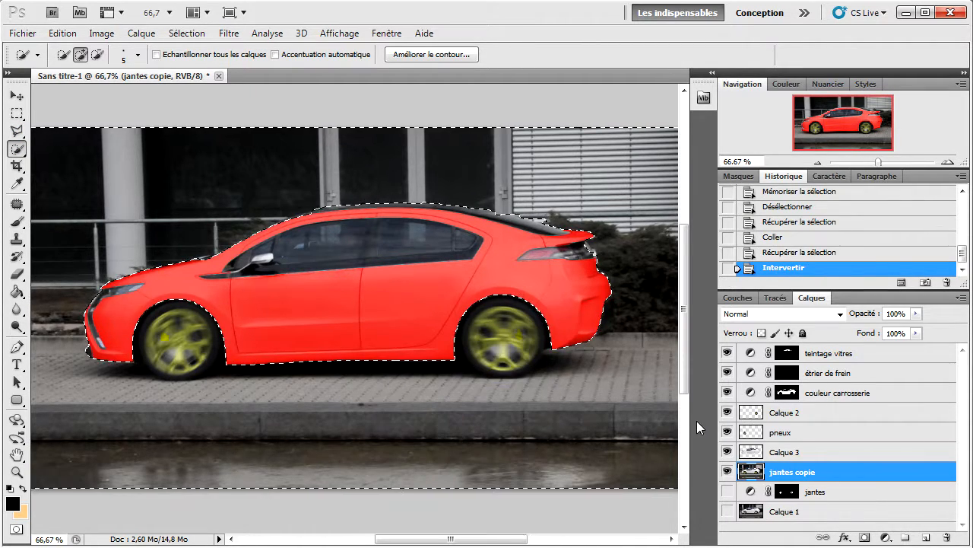
- Apply a directional blur (Flou directionnel) with angle 0° and distance 25 pixels to the selected background, and clear the selection
{"action": "left_click", "coordinate": [228, 33]}
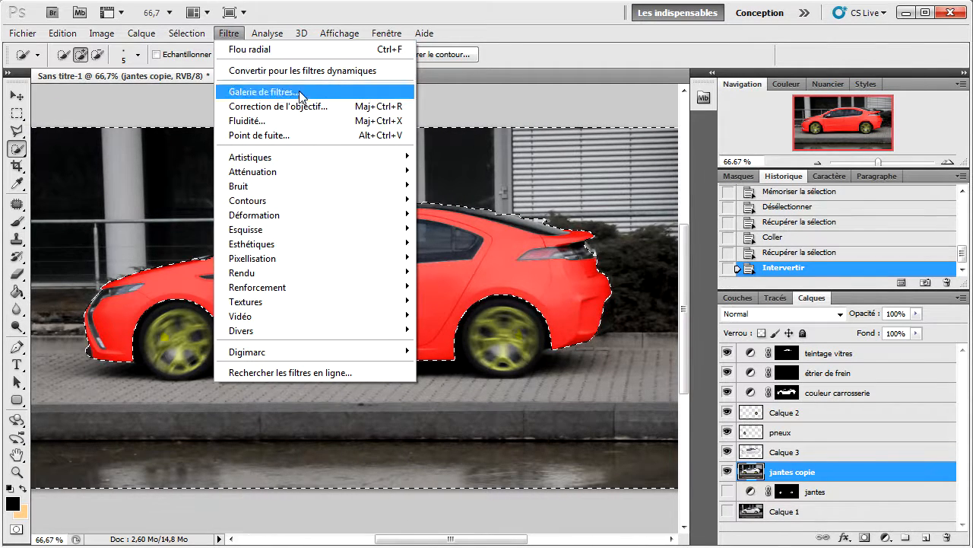
{"action": "mouse_move", "coordinate": [332, 172]}
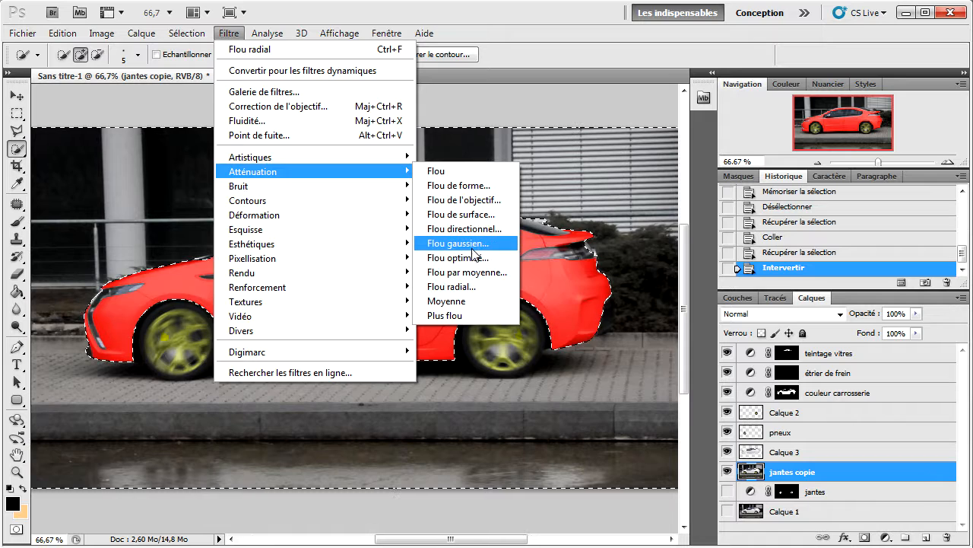
{"action": "left_click", "coordinate": [462, 228]}
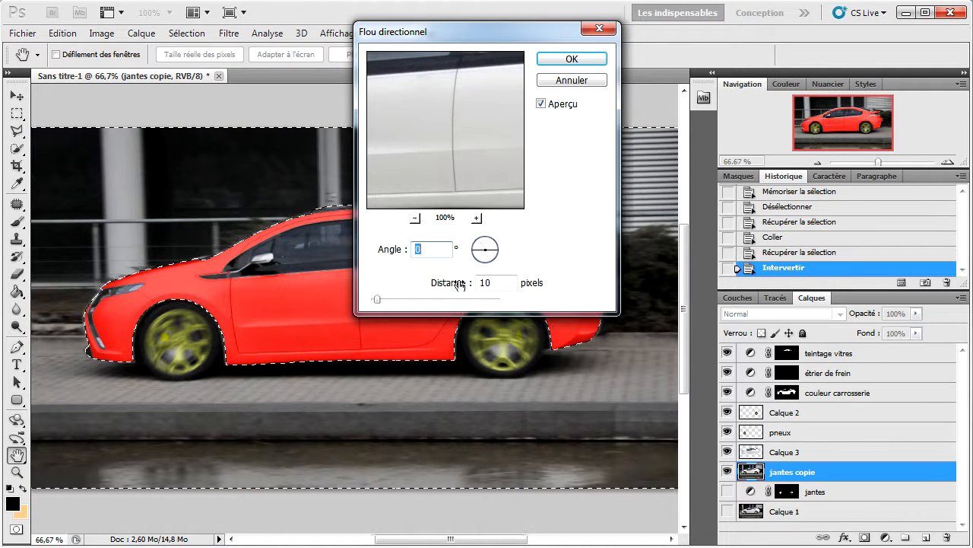
{"action": "left_click", "coordinate": [414, 218]}
{"action": "left_click", "coordinate": [414, 219]}
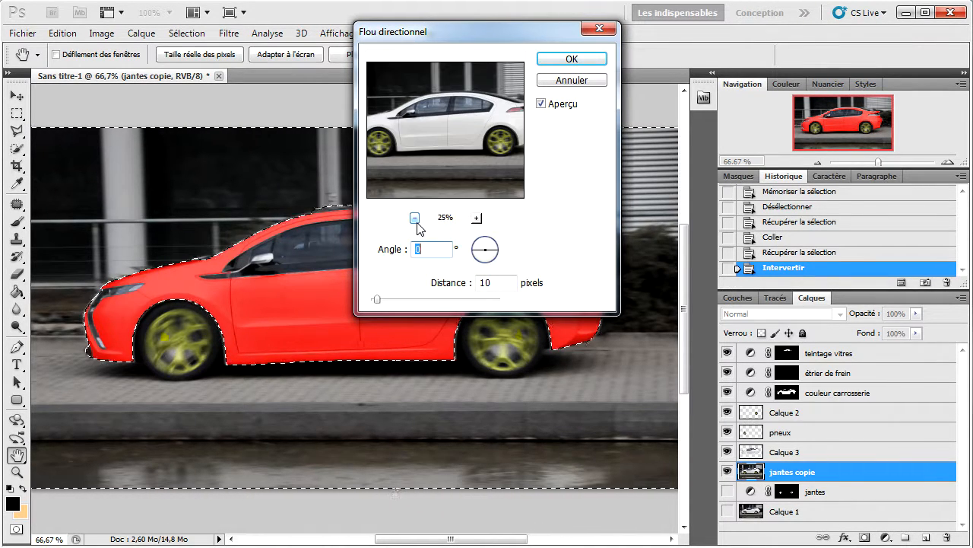
{"action": "left_click_drag", "start_coordinate": [378, 300], "coordinate": [390, 303]}
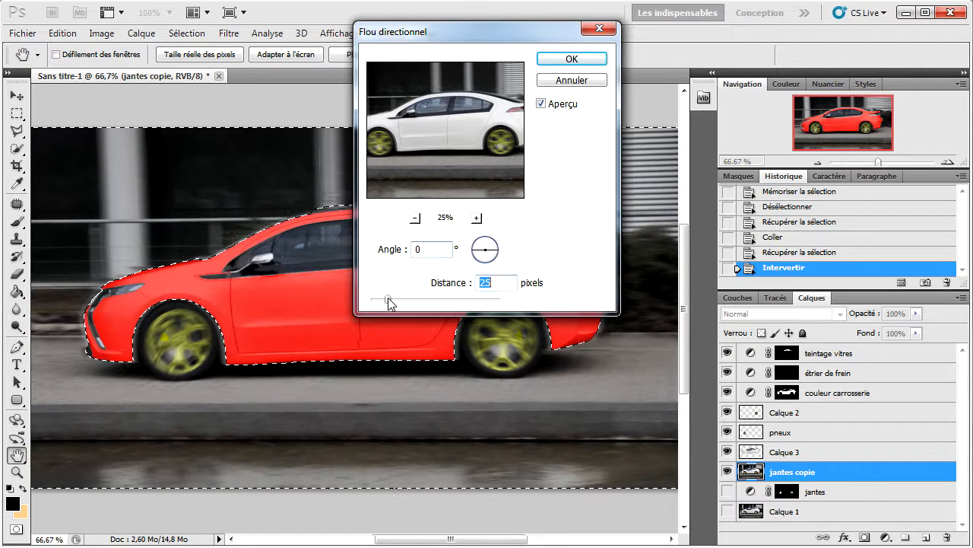
{"action": "left_click", "coordinate": [581, 59]}
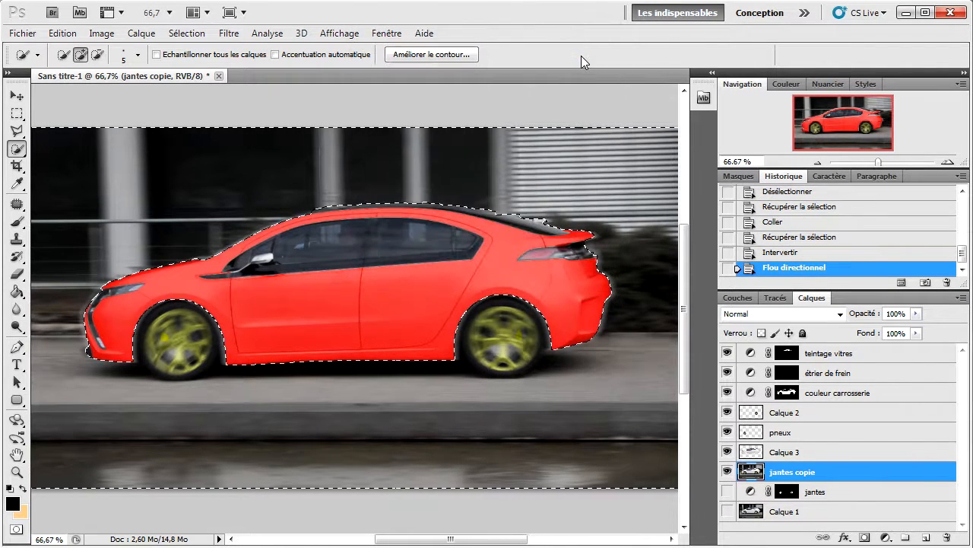
{"action": "key", "text": "ctrl+d"}
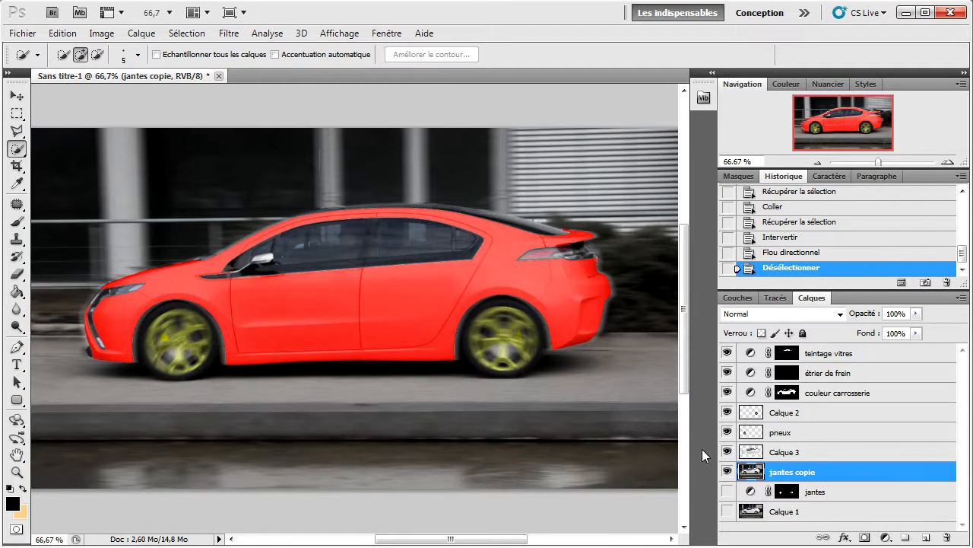
- Toggle the visibility of Calque 3 and jantes copie to compare them, leaving Calque 3 hidden and jantes copie shown
{"action": "left_click", "coordinate": [727, 453]}
{"action": "left_click", "coordinate": [727, 472]}
{"action": "left_click", "coordinate": [727, 452]}
{"action": "left_click", "coordinate": [817, 162]}
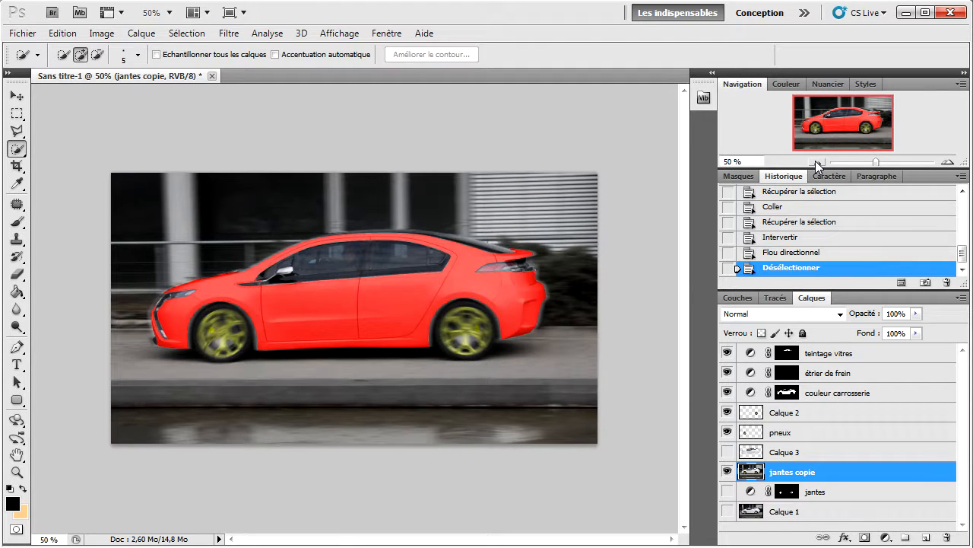